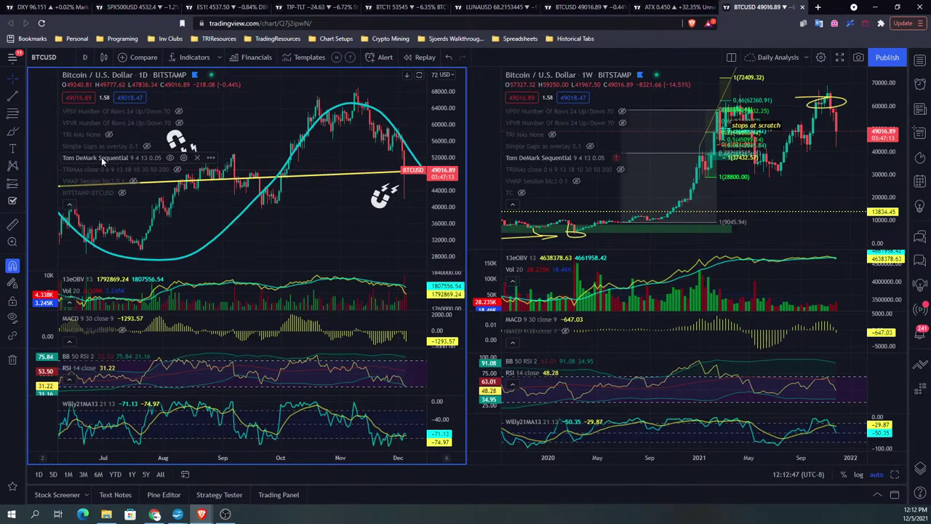
Step: Switch from the TradingView chart windows to the browser window with the BCS Questions document
left_click(678, 6)
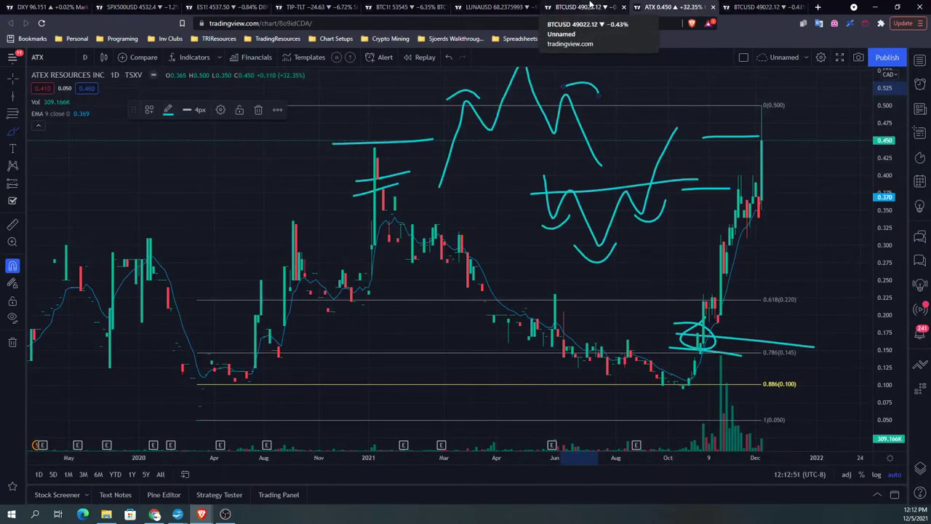
left_click(876, 7)
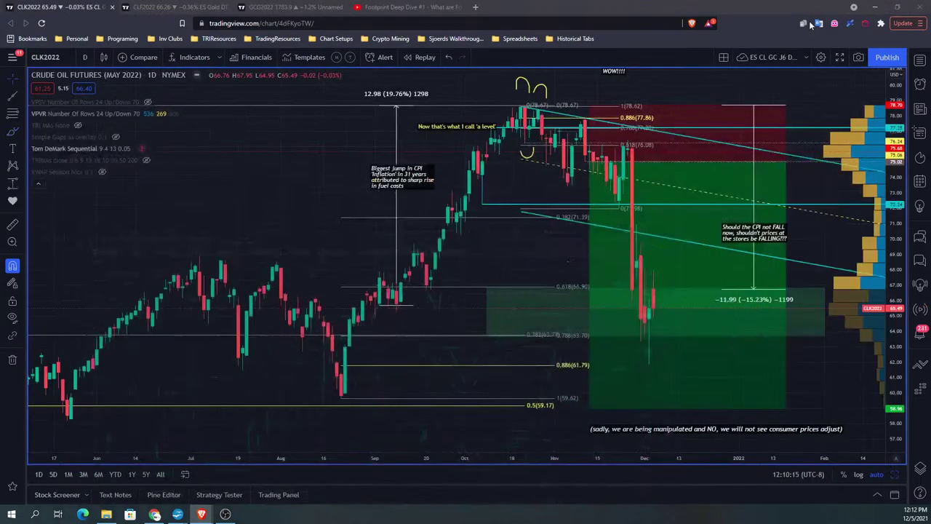
left_click(875, 7)
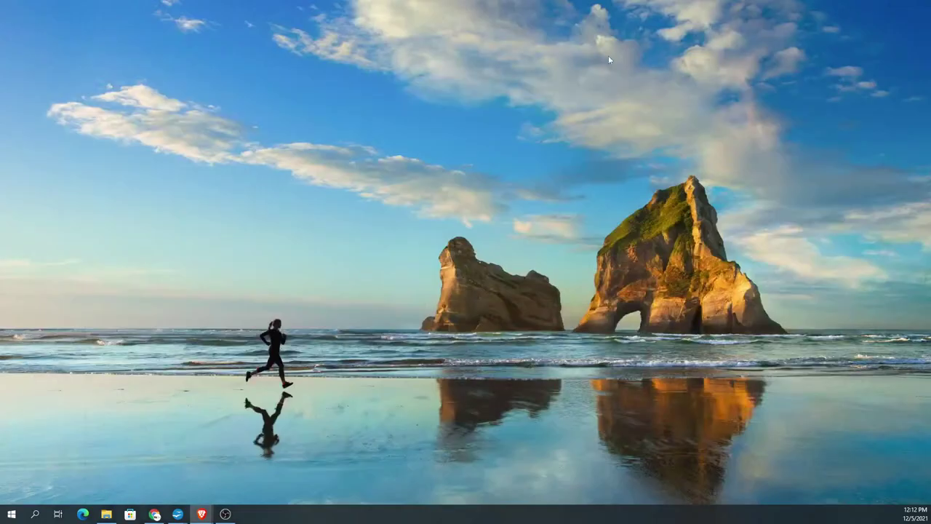
mouse_move(202, 515)
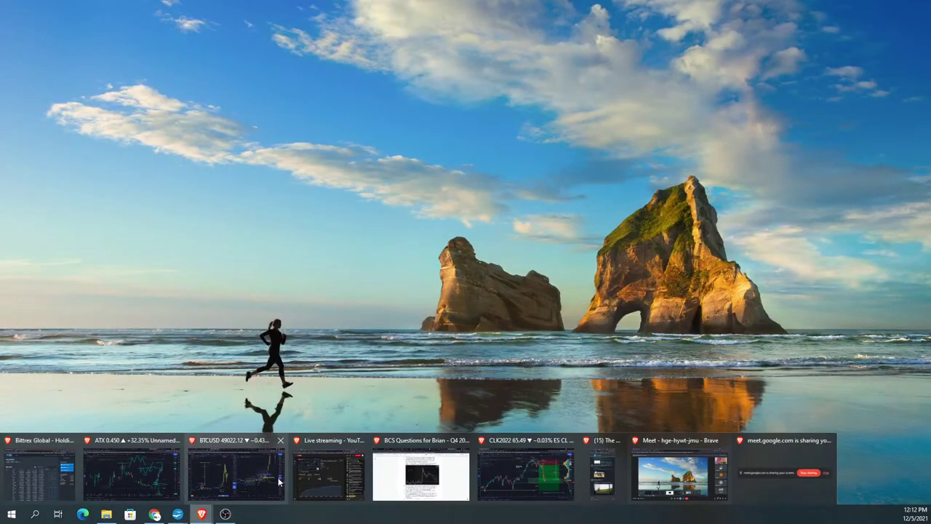
left_click(427, 476)
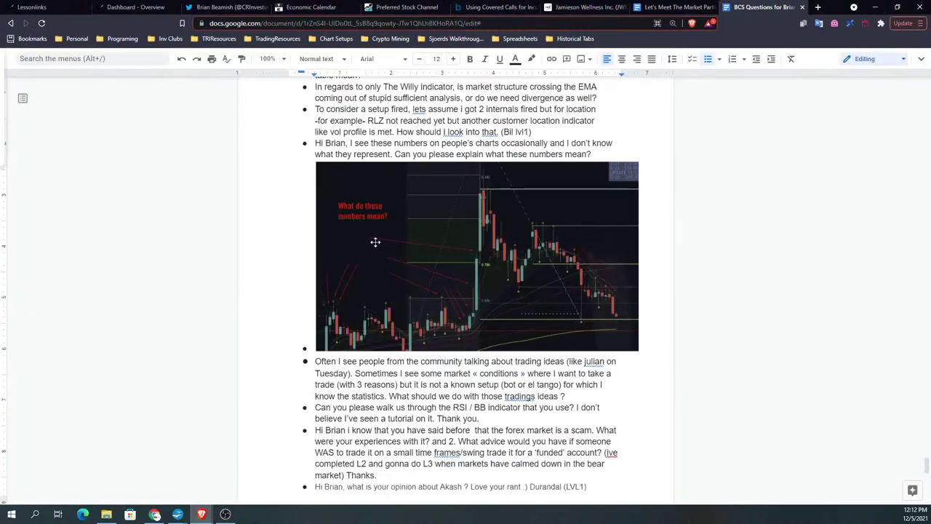
Step: Open the Library on The Rational Investor members' site and look through the Dailybrief Specials videos
left_click(135, 6)
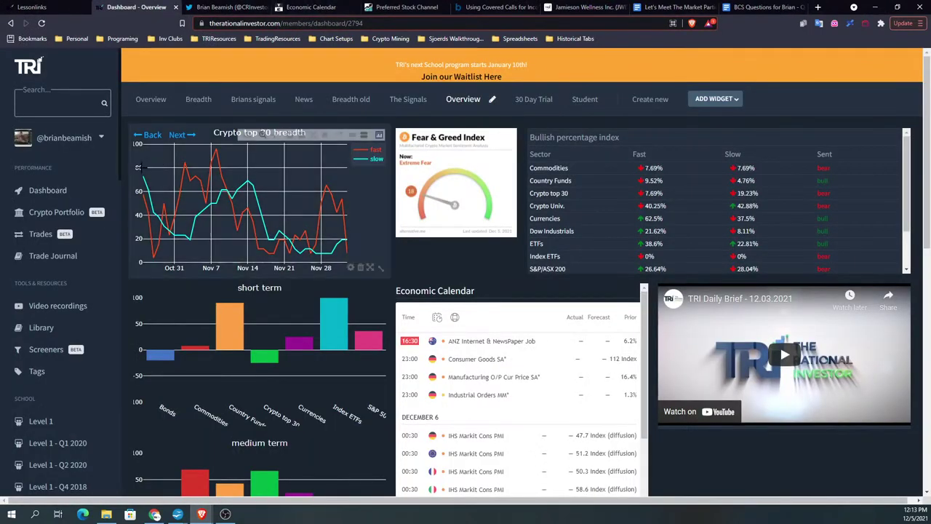
left_click(41, 329)
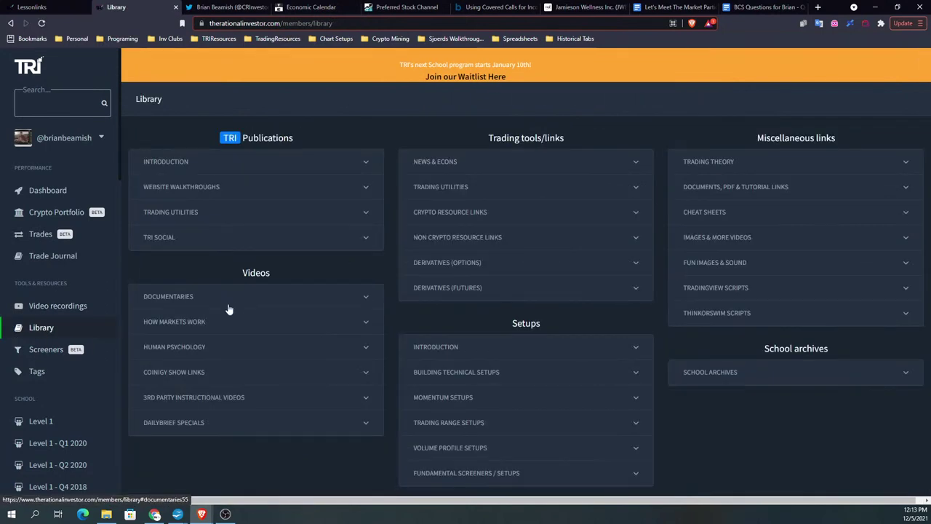
scroll(204, 402, "down", 1)
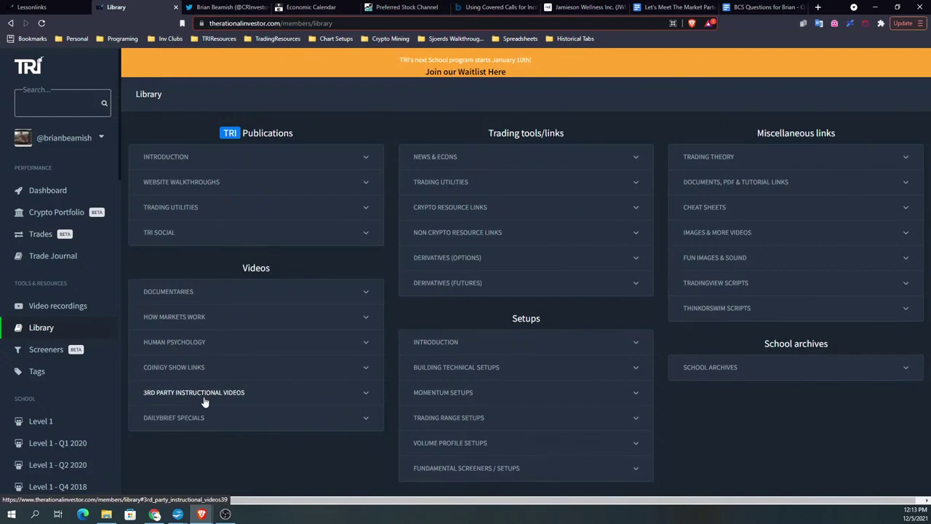
left_click(184, 419)
scroll(208, 411, "down", 4)
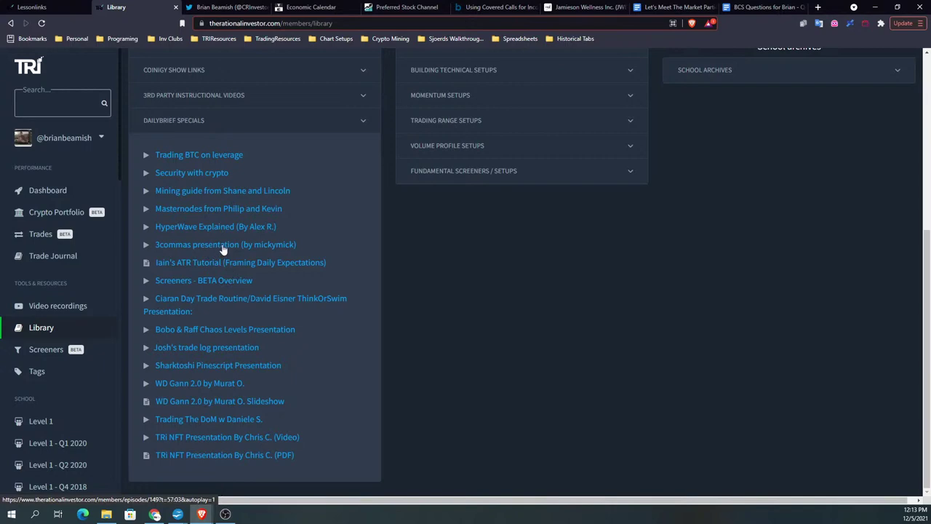
scroll(223, 249, "up", 2)
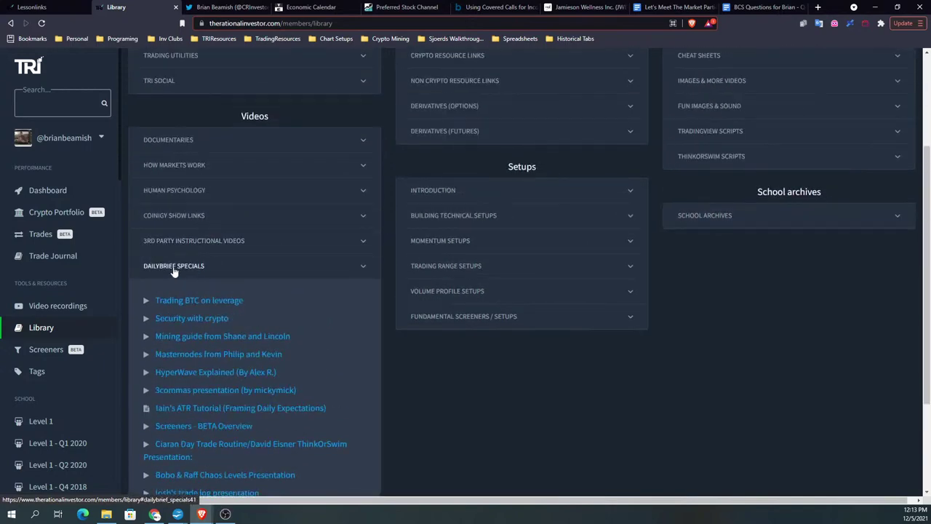
left_click(175, 268)
Step: Look through the 3rd Party Instructional Videos in the library, then collapse that list
left_click(189, 393)
scroll(189, 392, "down", 3)
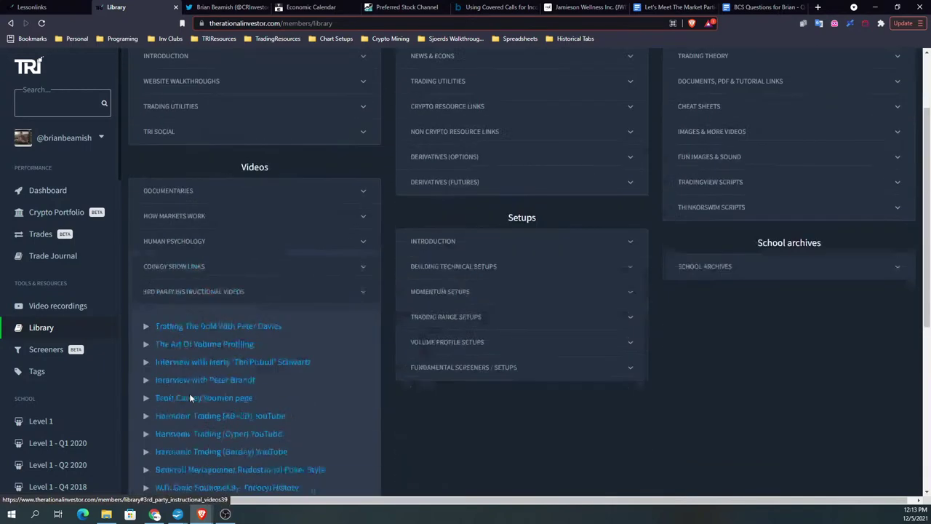
scroll(189, 393, "down", 2)
scroll(211, 446, "down", 1)
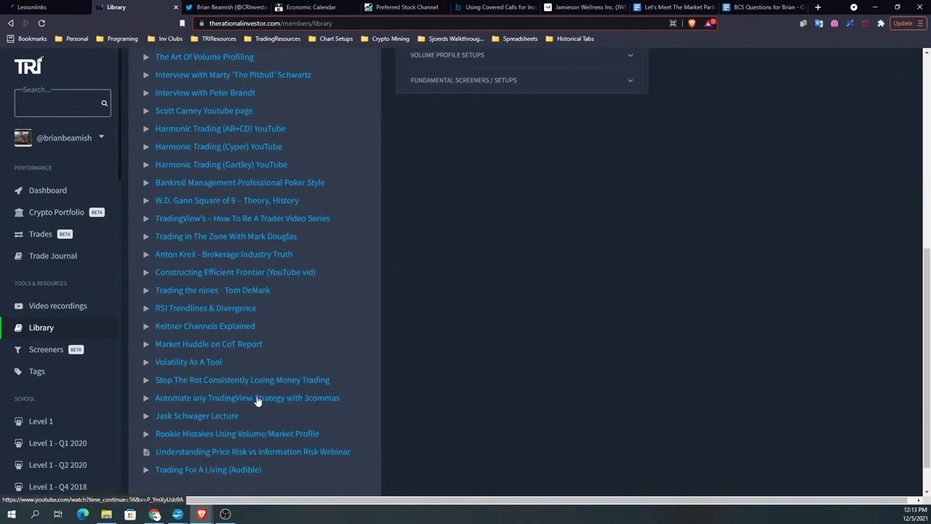
scroll(257, 399, "up", 3)
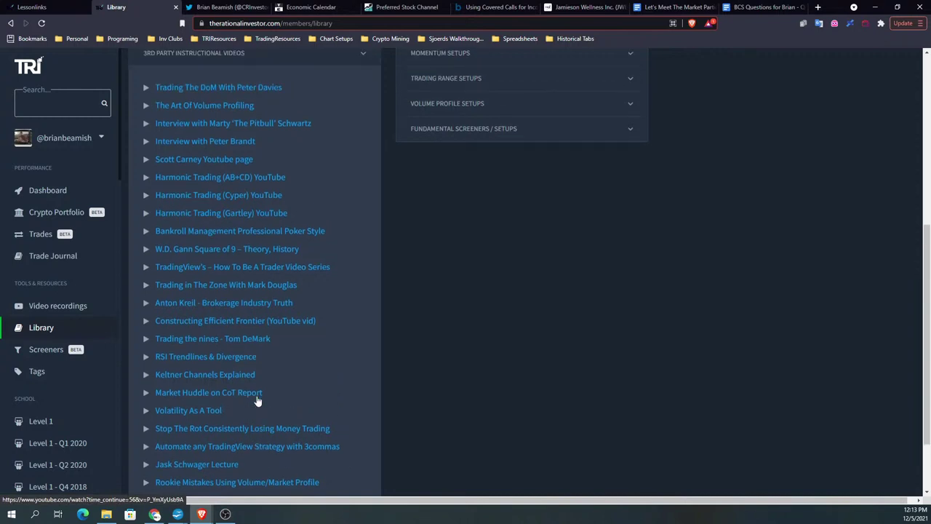
scroll(256, 398, "up", 2)
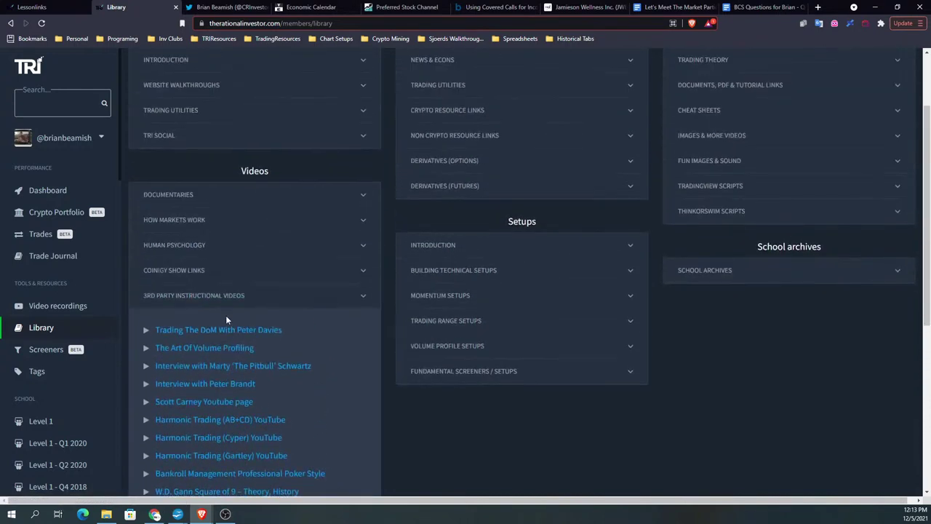
left_click(210, 297)
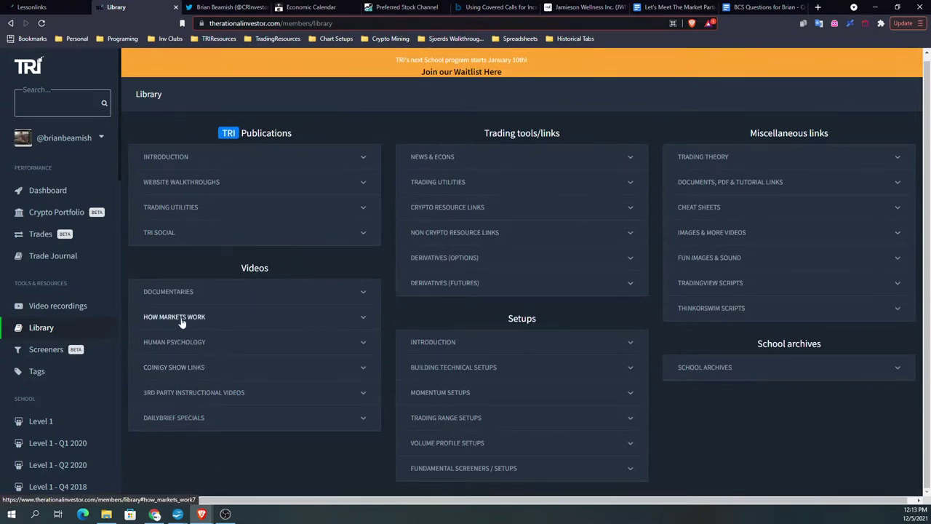
Step: Check the How Markets Work videos and review the Dailybrief Specials list again
left_click(181, 322)
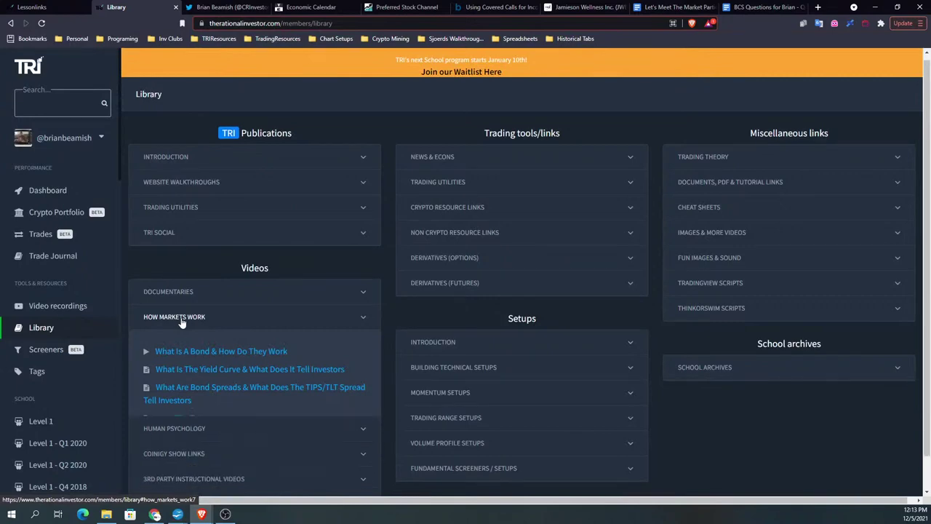
left_click(182, 318)
left_click(194, 418)
scroll(197, 419, "down", 3)
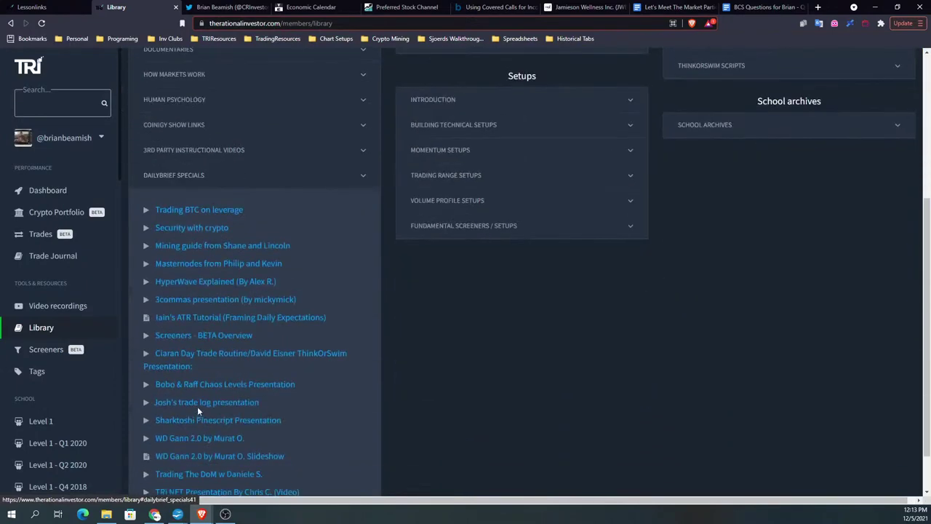
scroll(200, 402, "down", 1)
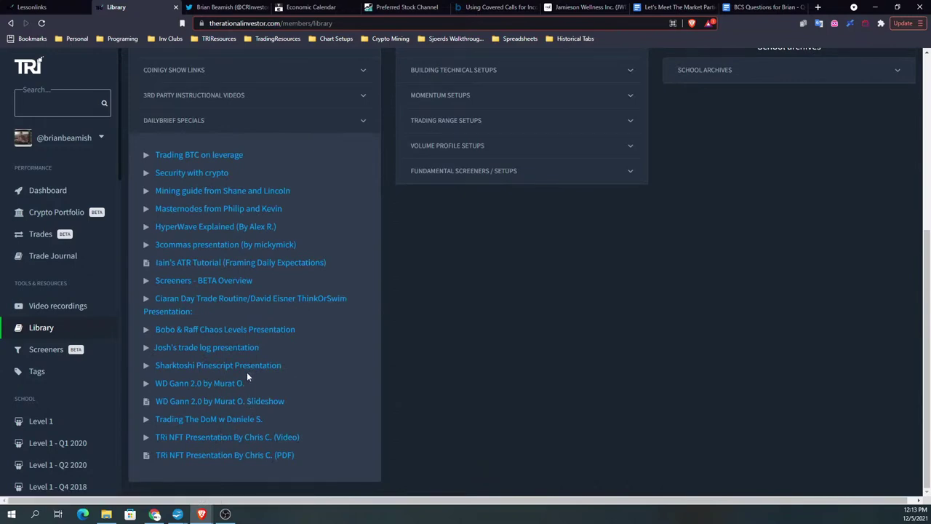
scroll(249, 333, "up", 2)
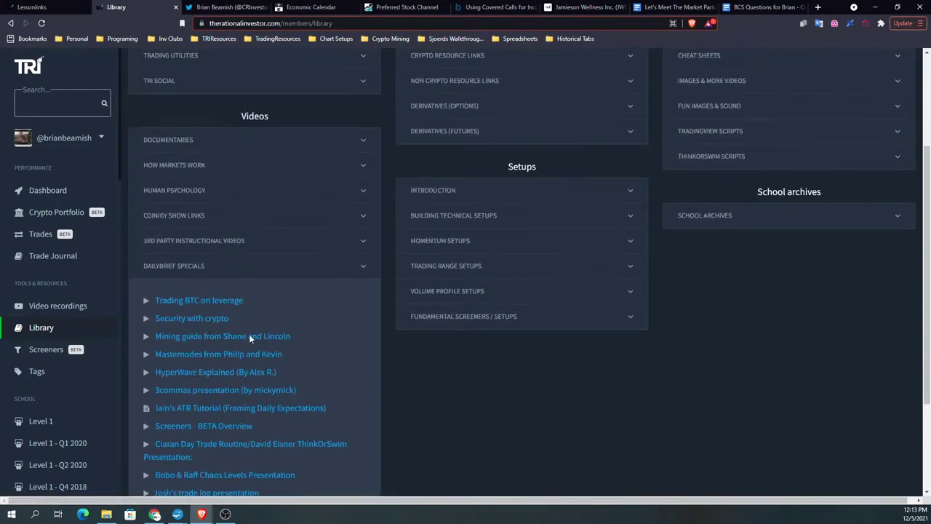
scroll(234, 336, "up", 2)
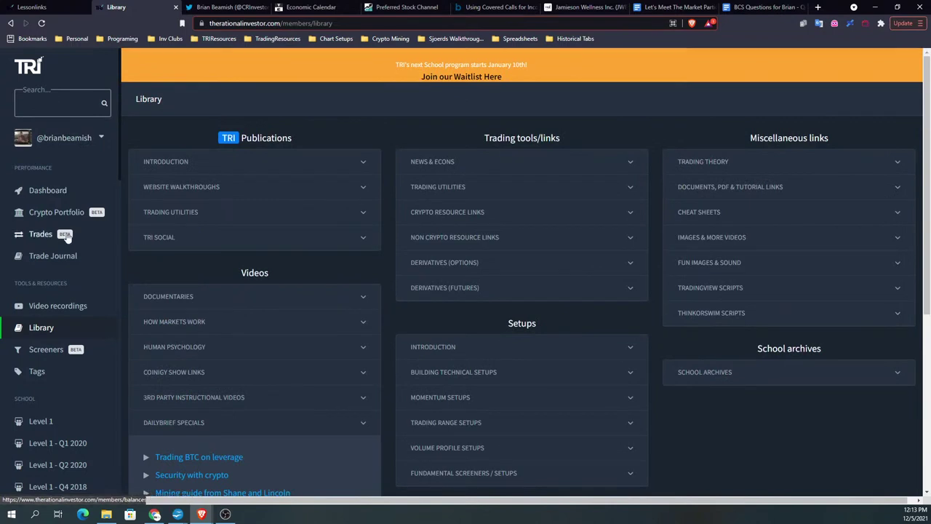
Step: Open the video recordings and search the site's episodes and library for "tom demark"
left_click(59, 307)
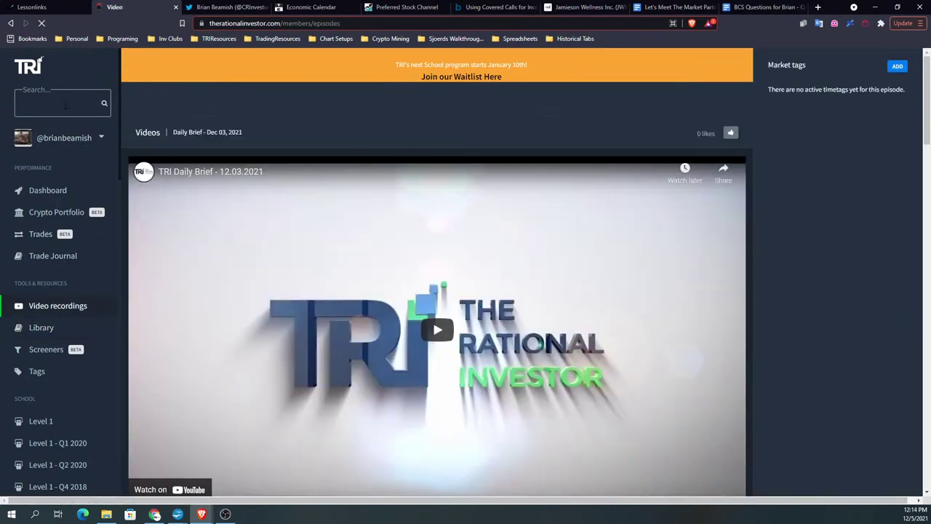
left_click(64, 106)
type("tom demark")
key("Return")
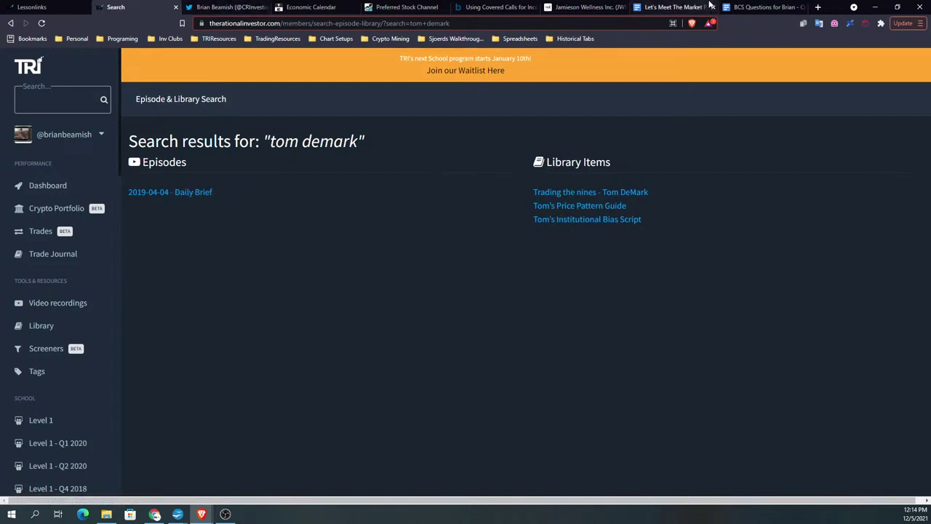
Step: Switch to the TradingView window with the ATX chart and display the LUNAUSD chart
left_click(873, 8)
mouse_move(202, 513)
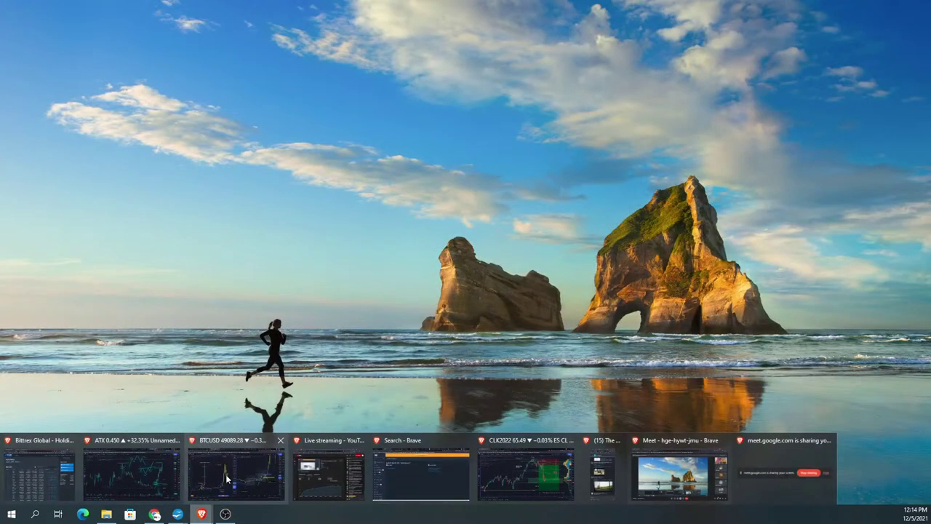
mouse_move(444, 481)
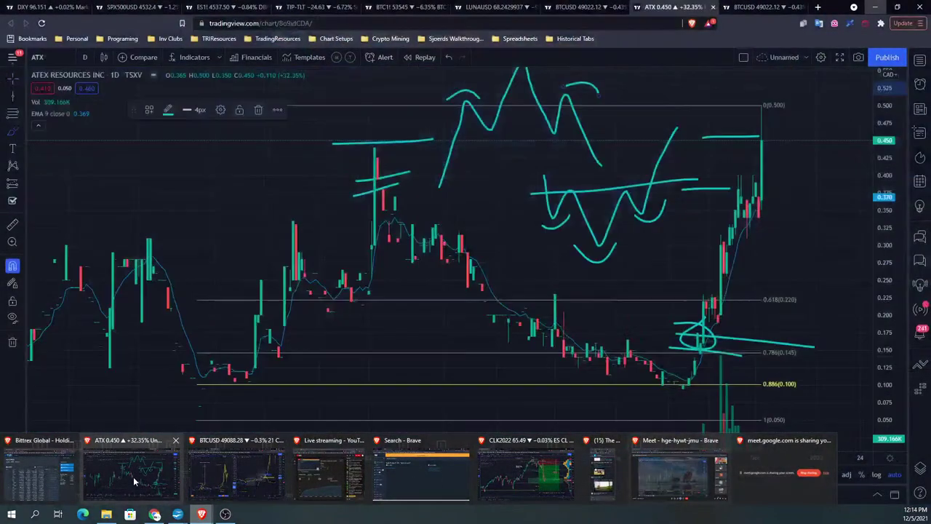
left_click(133, 476)
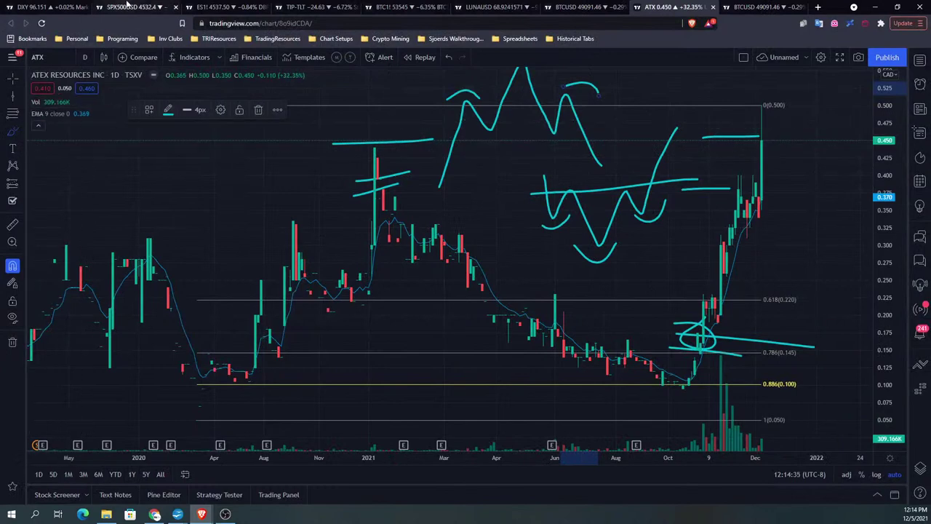
left_click(572, 6)
left_click(486, 6)
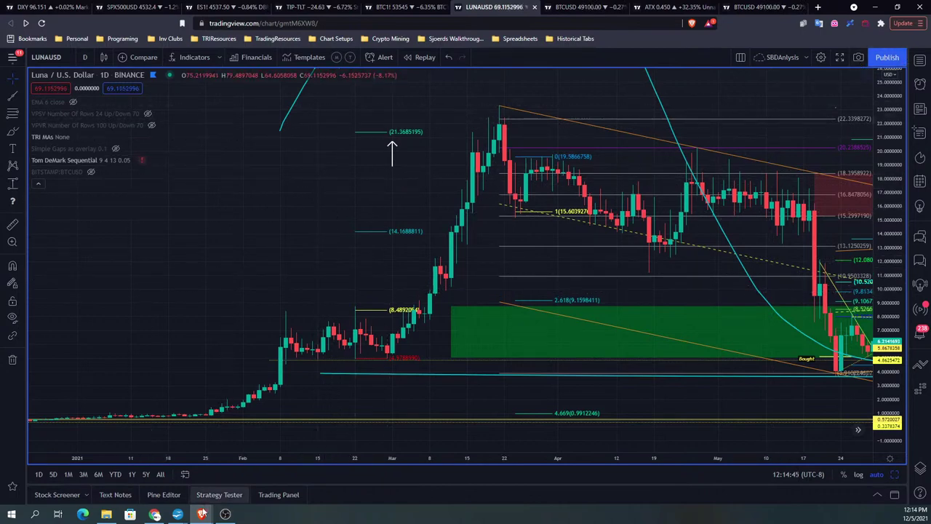
Step: Return to the members' site window and bring up the BCS Questions document
mouse_move(201, 513)
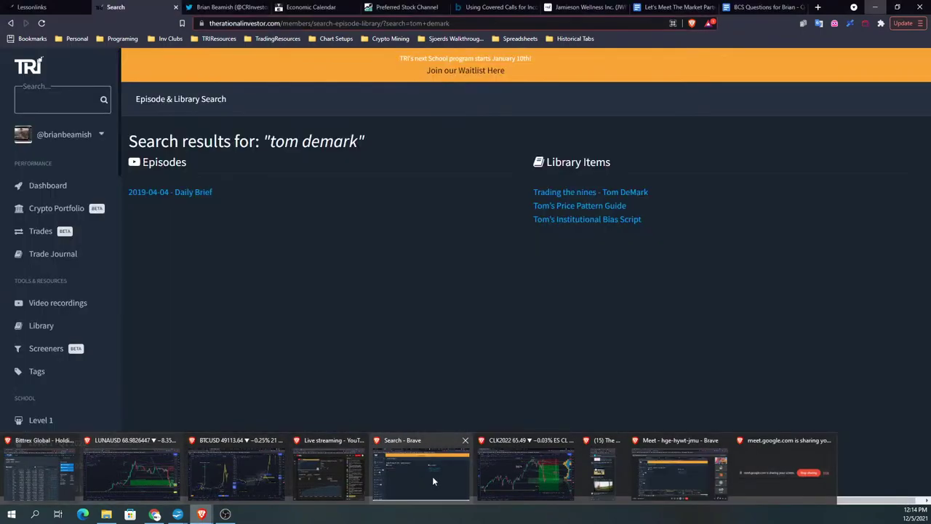
left_click(432, 475)
left_click(766, 7)
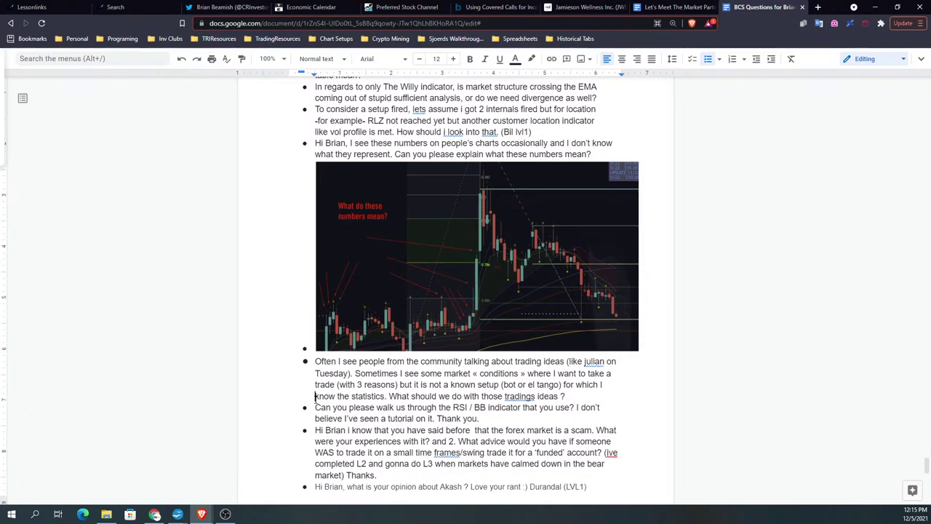
Step: Open the bookmarked TRi Spec Demo Models '21 spreadsheet in a new tab and switch to it
left_click(519, 38)
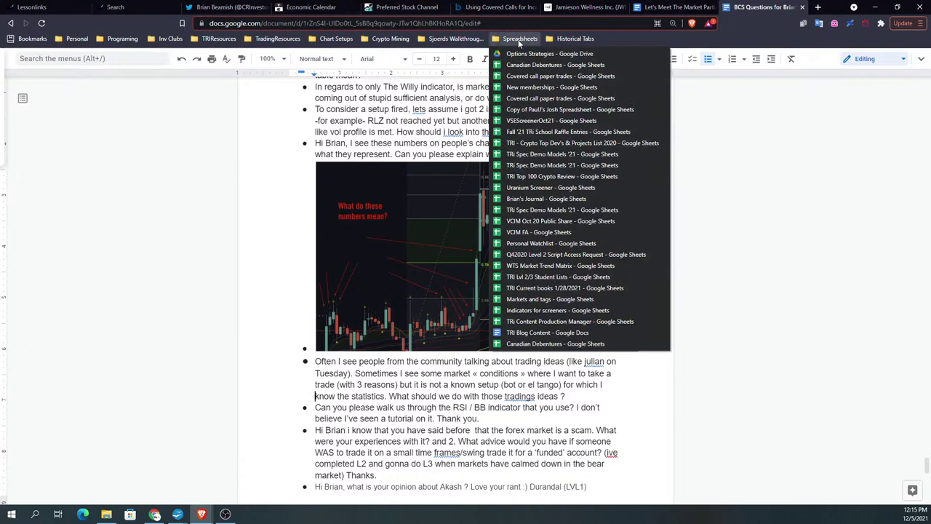
right_click(549, 155)
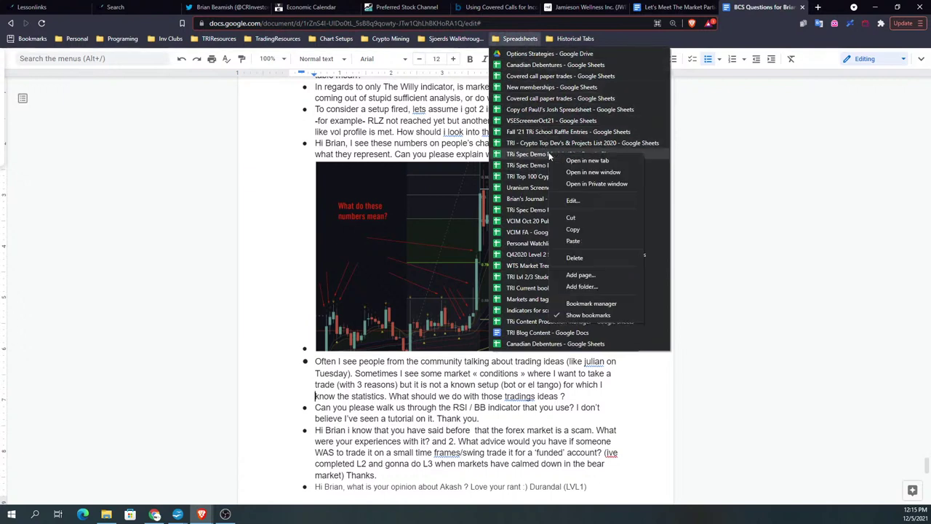
left_click(567, 160)
left_click(753, 8)
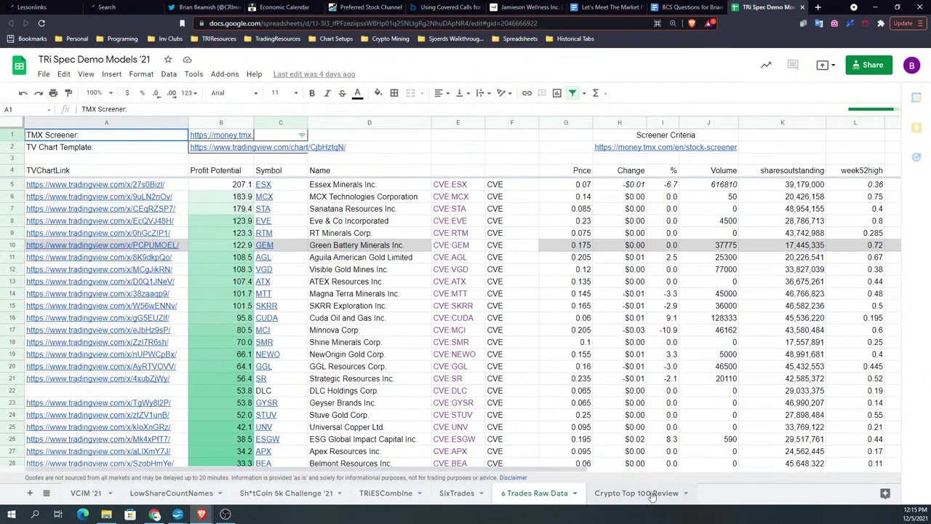
Step: Add a new sheet to the spreadsheet and enter SexySexSetup in cell A1
left_click(30, 494)
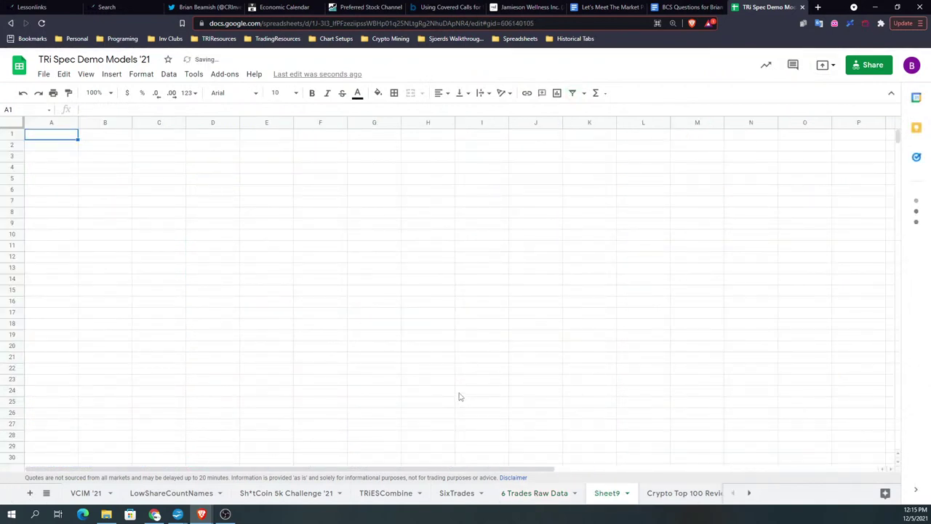
type("Se")
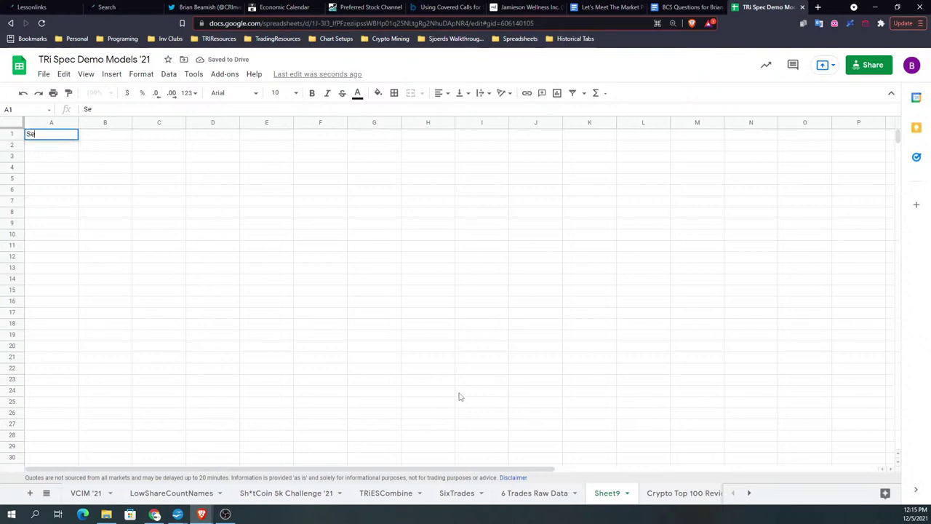
type("xySexSetup")
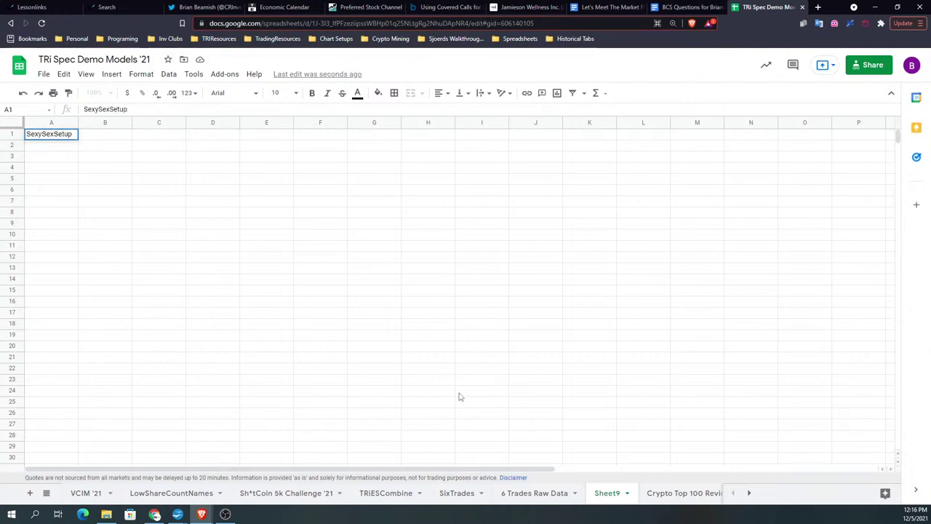
left_click(63, 178)
Step: Rename the new sheet as SexySexSetup by reusing the text from cell A1
left_click(62, 138)
right_click(62, 138)
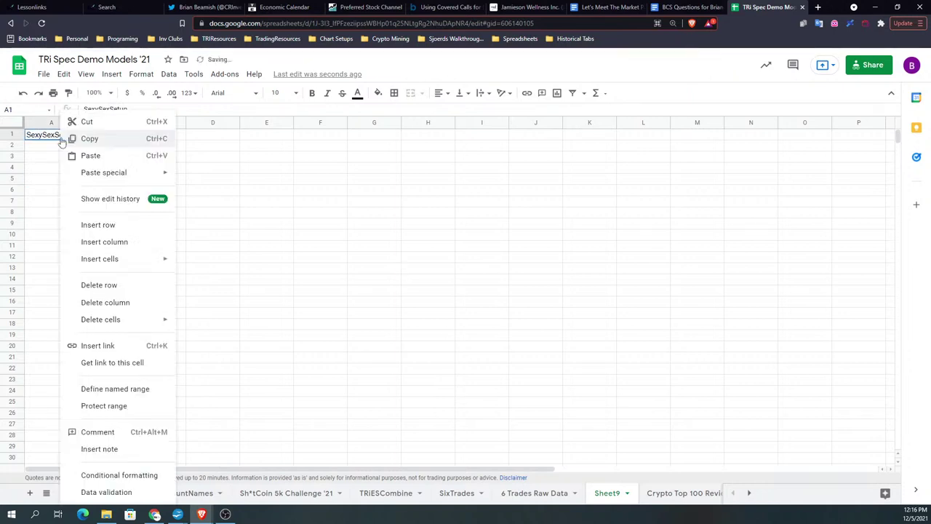
left_click(82, 137)
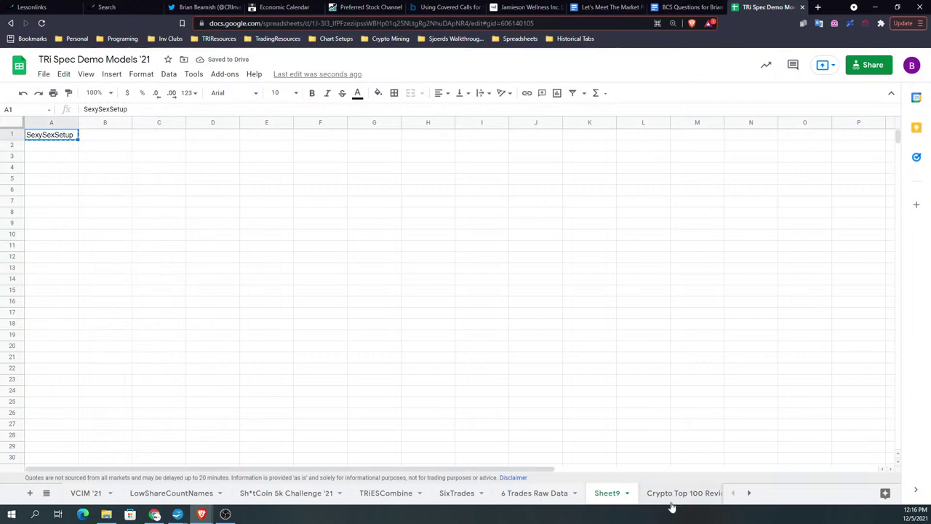
left_click(626, 493)
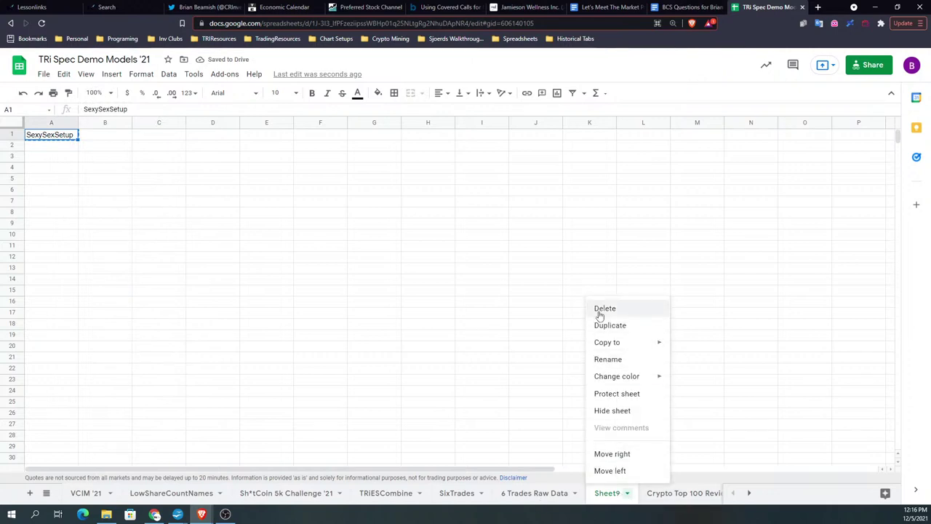
left_click(618, 358)
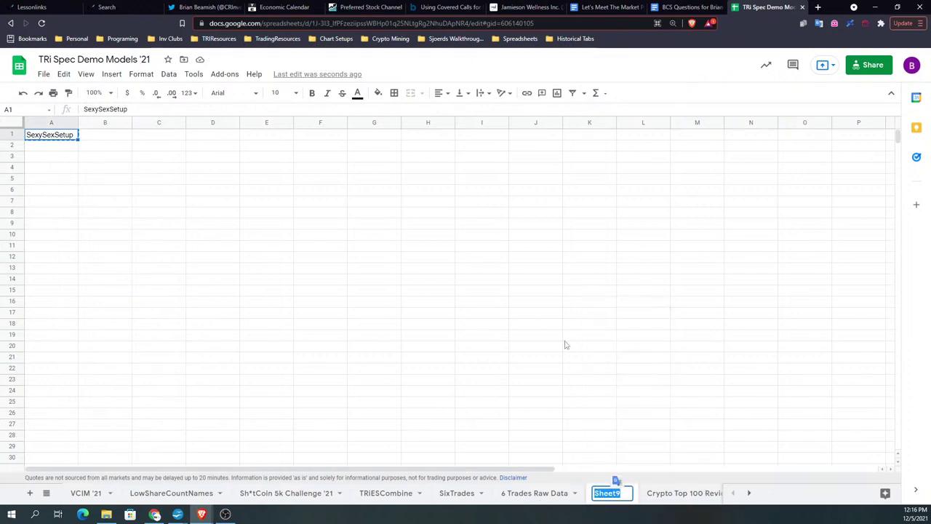
key("ctrl+v")
key("Return")
left_click(207, 301)
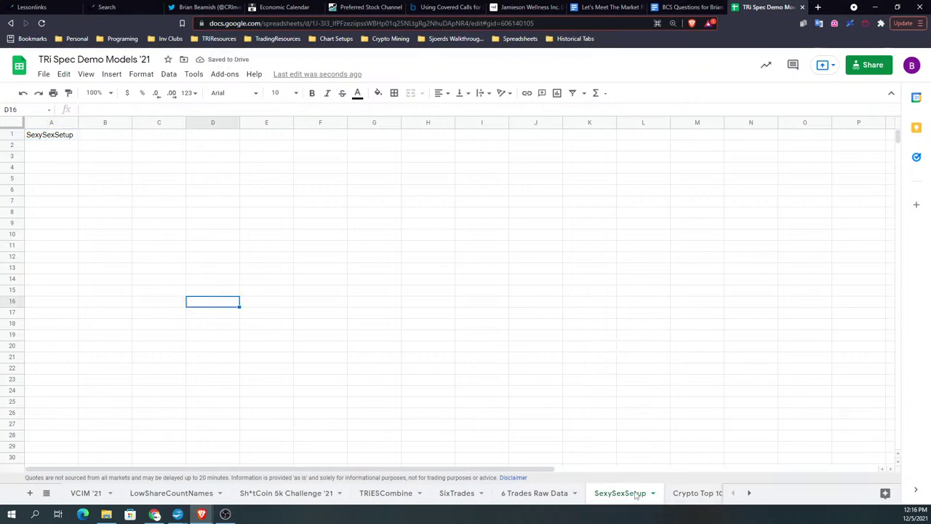
Step: Enter the heading "3 Unrealted reasons for my trade" in cell A3
left_click(41, 159)
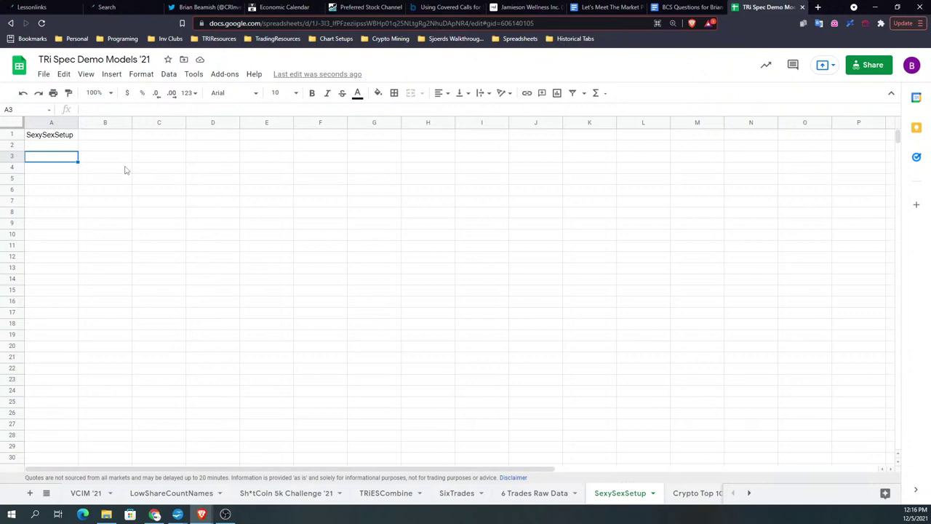
type("3 Unrealted reasons for")
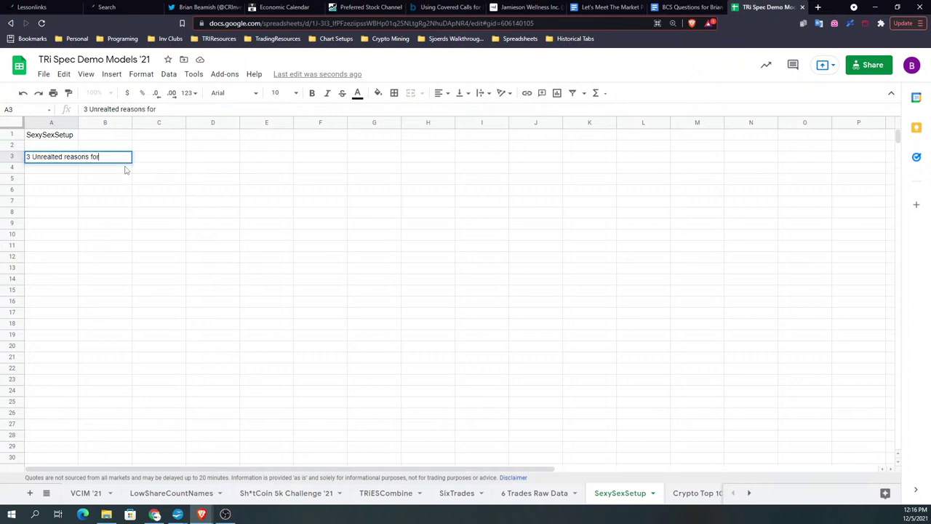
type(" my trade")
key("Return")
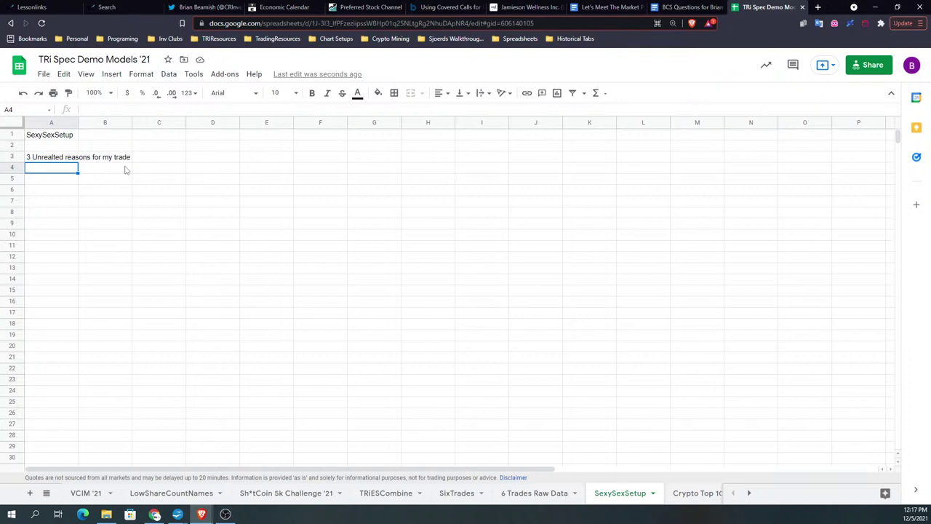
Step: Enter "1. Location reason" in cell A4 and "2. Indicaator confirmation (divergence)" in cell A5
type("1. Locat")
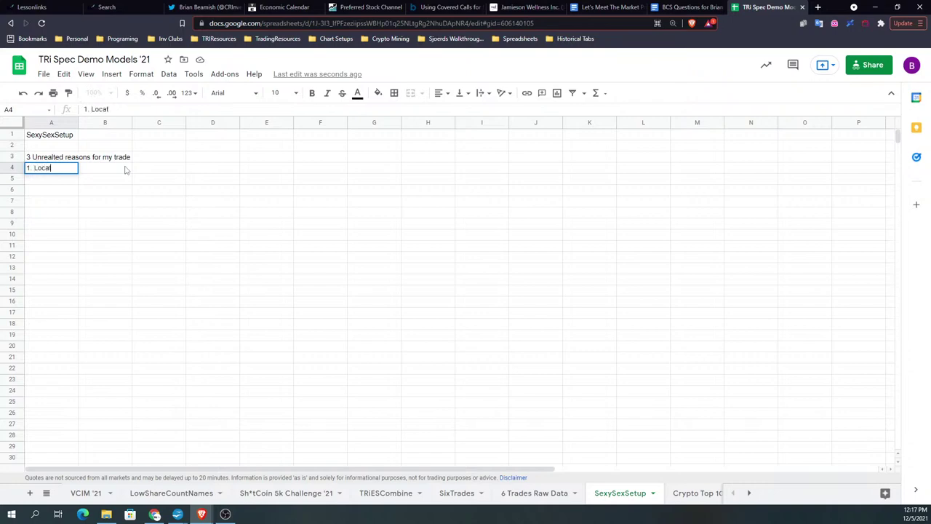
type("ion reason")
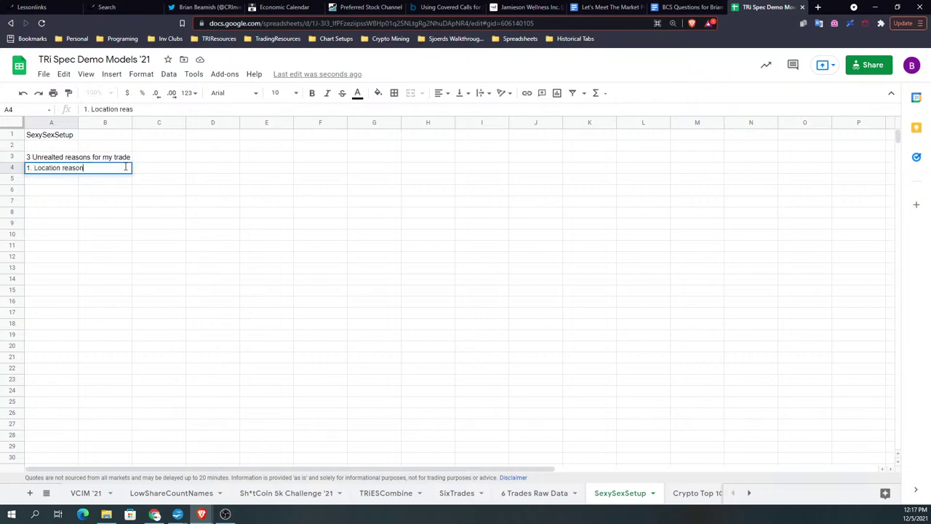
key("Return")
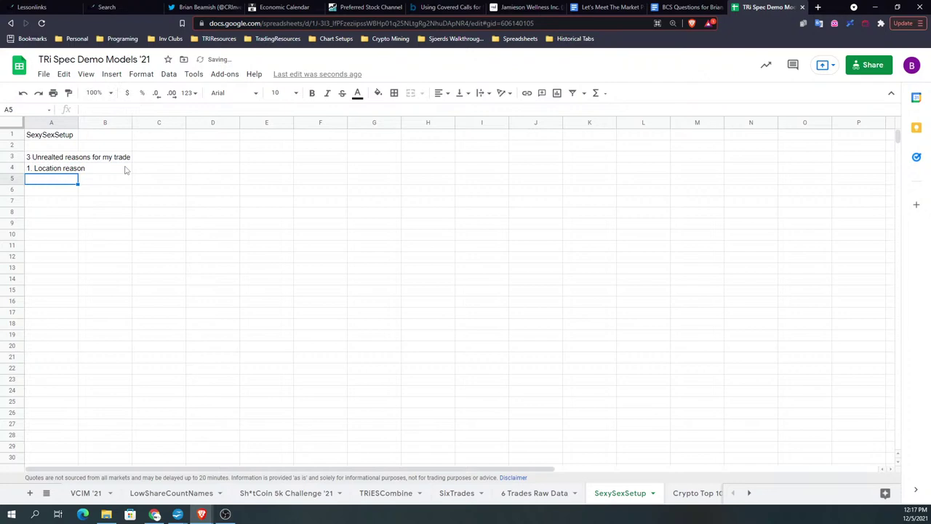
type("2. ")
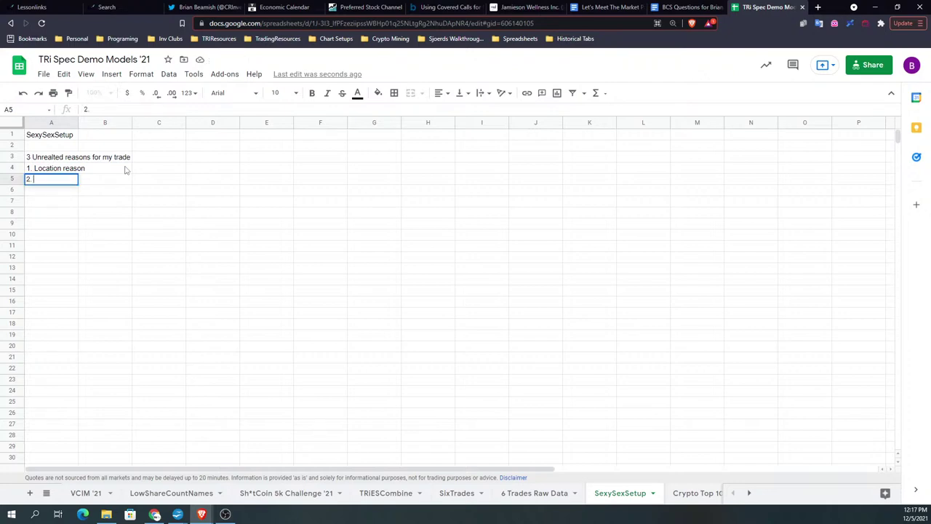
type("Indicaator confirmation (")
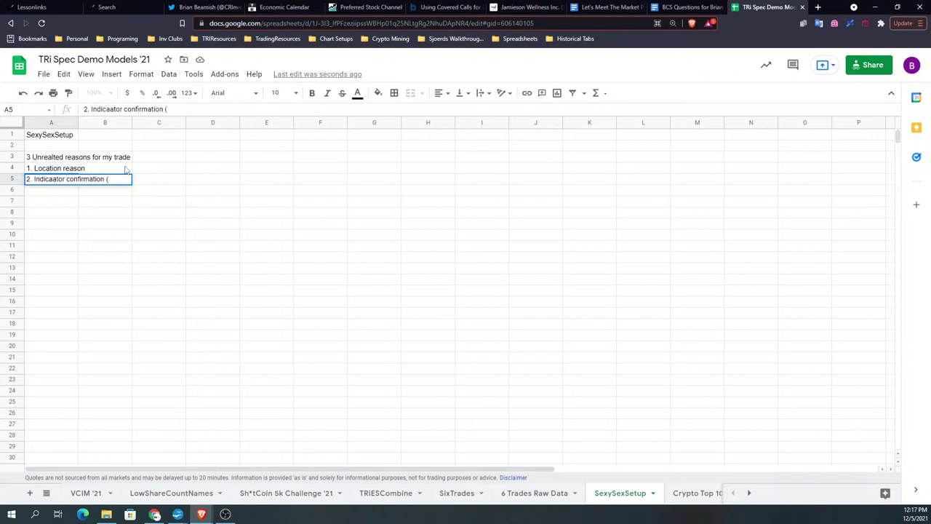
type("divergence")
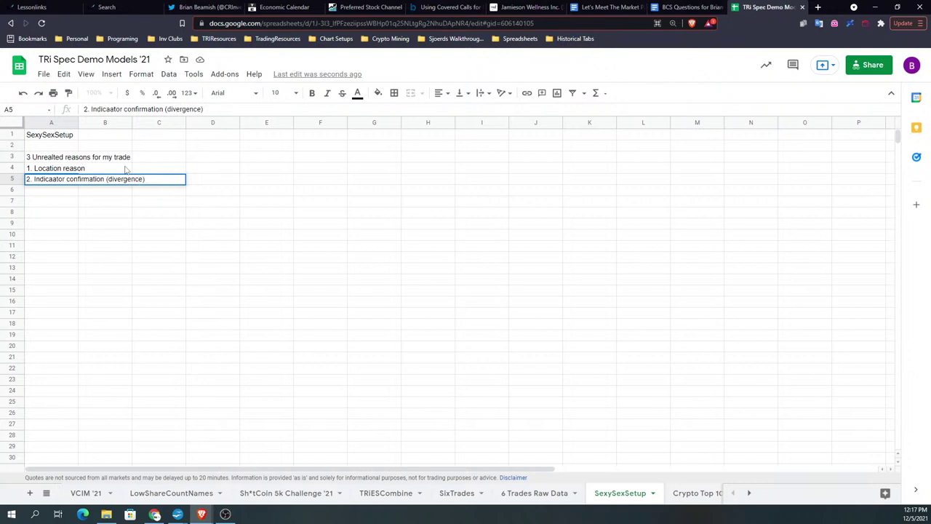
key("Return")
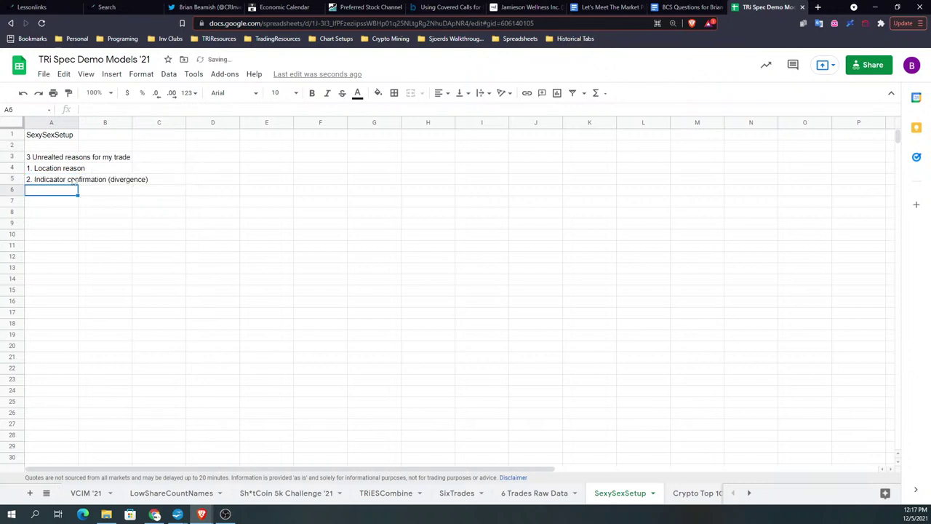
Step: Enter "3. structure to frame risk" in cell A6 as the third reason
left_click(75, 180)
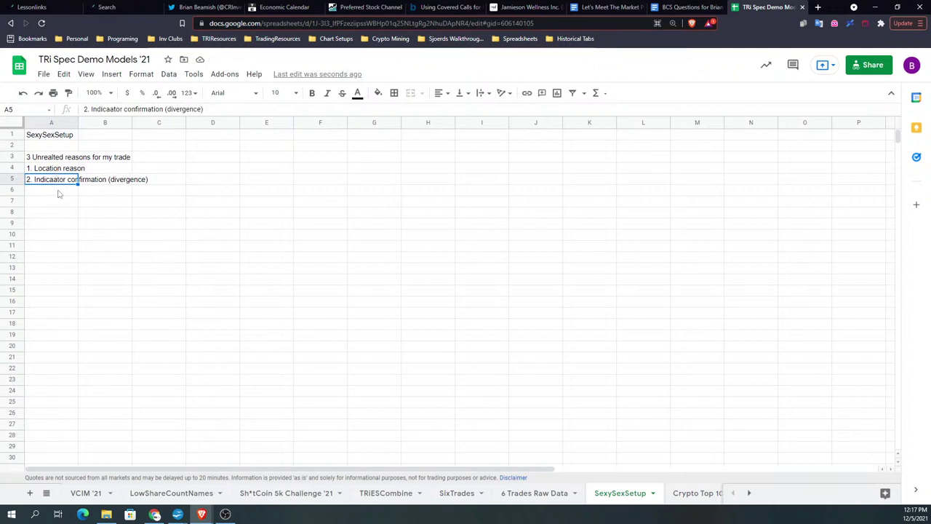
left_click(58, 191)
type("3. st")
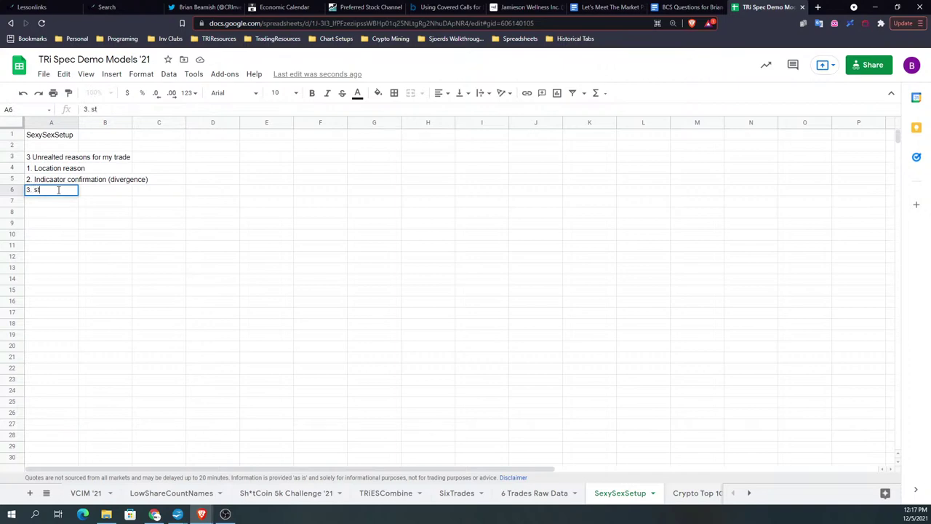
type("ructure to t")
type("rame risk")
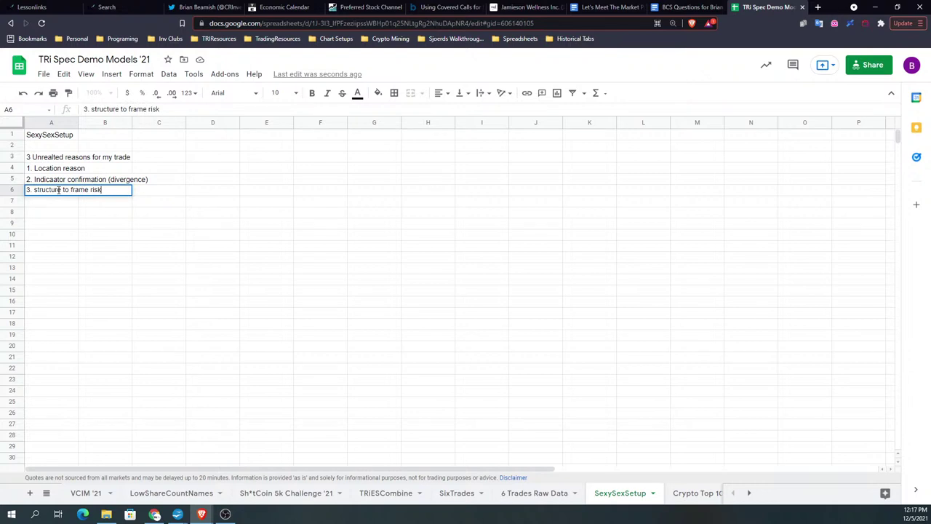
key("Tab")
left_click(58, 193)
left_click(53, 207)
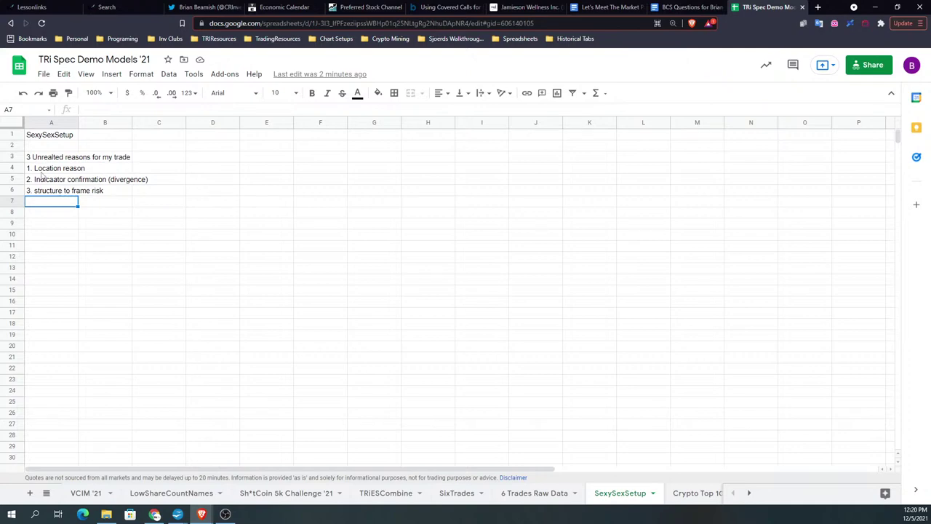
Step: Go over the three listed trade reasons, the setup name and the empty rows beneath them
left_click(44, 170)
left_click(52, 183)
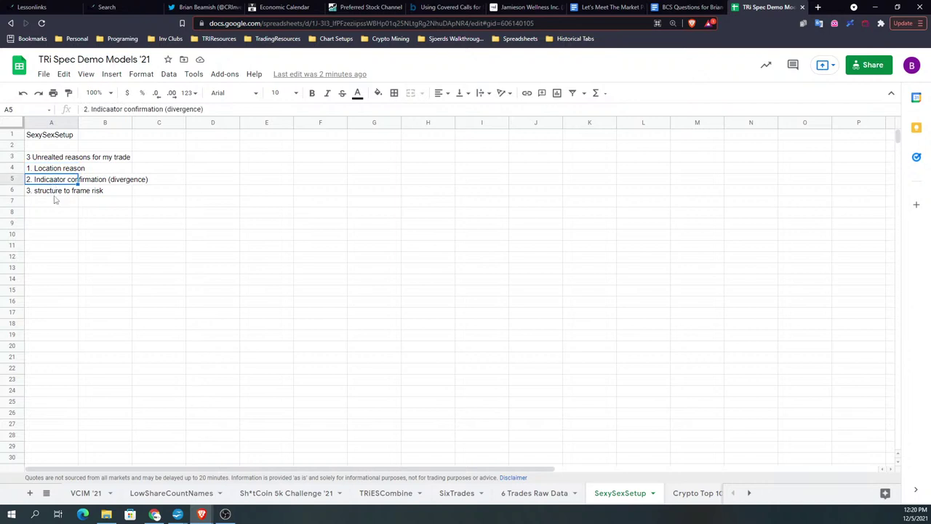
left_click(56, 192)
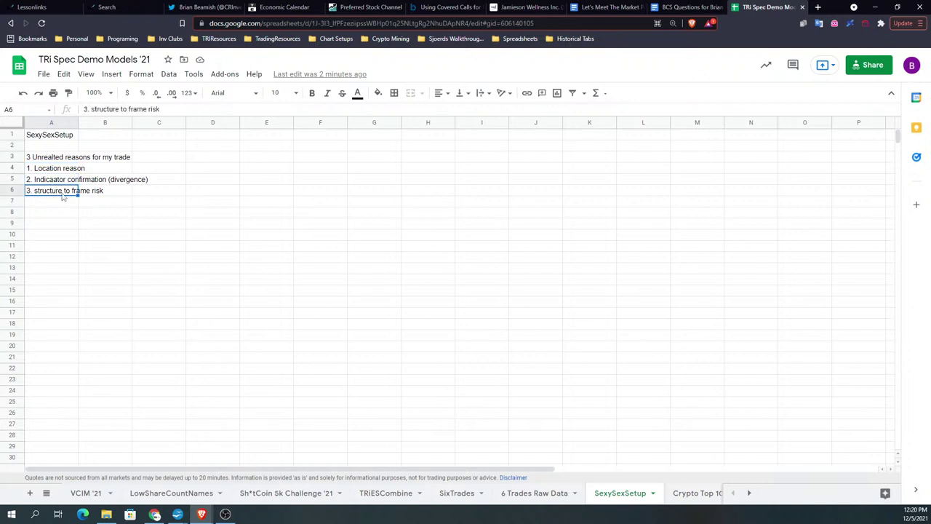
left_click(66, 226)
left_click(60, 137)
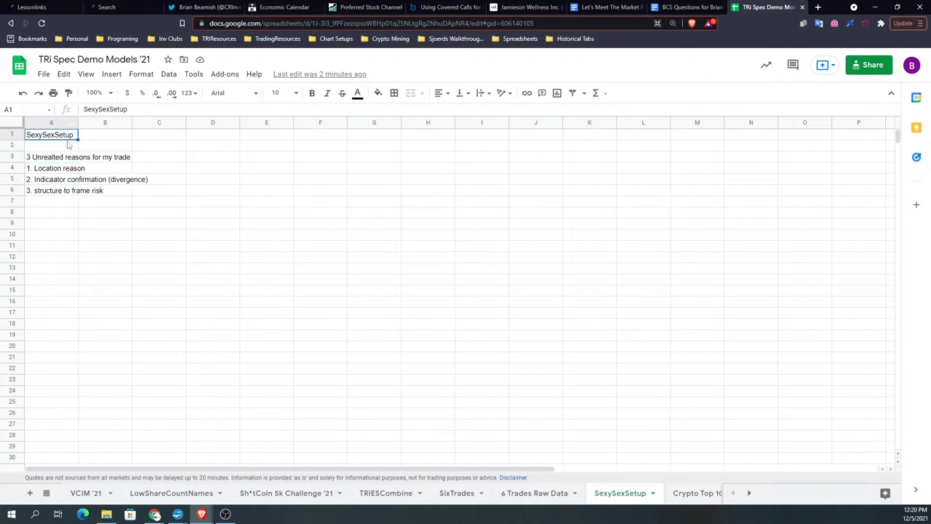
left_click(138, 236)
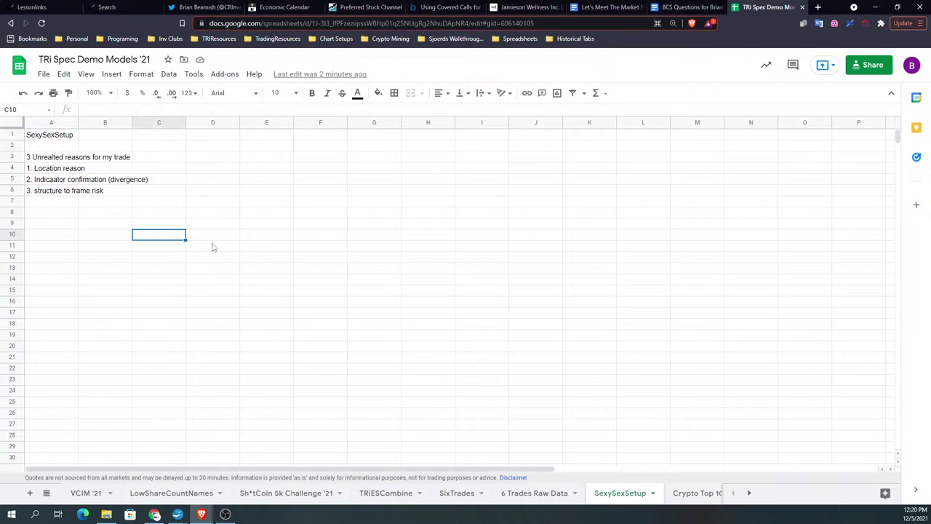
left_click_drag(63, 222, 57, 424)
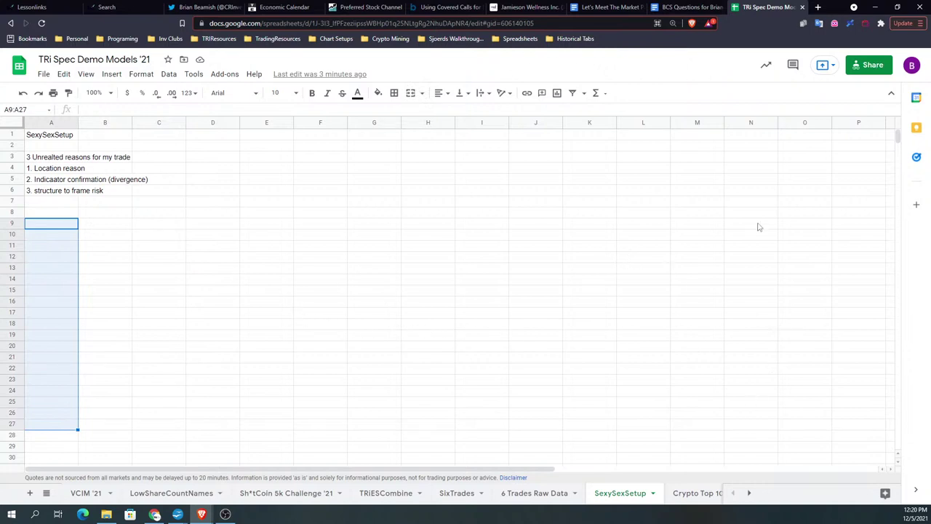
left_click(747, 405)
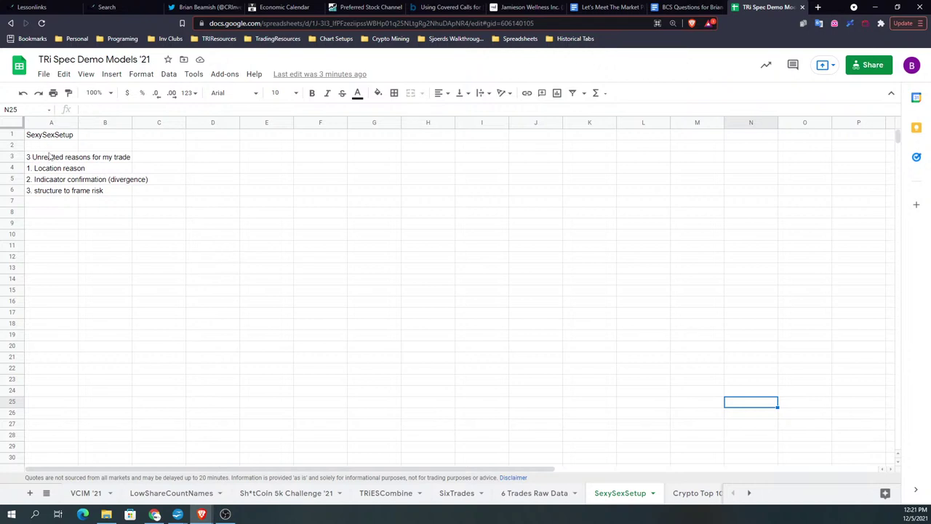
Step: Review the question about trading ideas outside known setups in the BCS Questions document and return to the TRi Spec Demo Models '21 spreadsheet
left_click(684, 6)
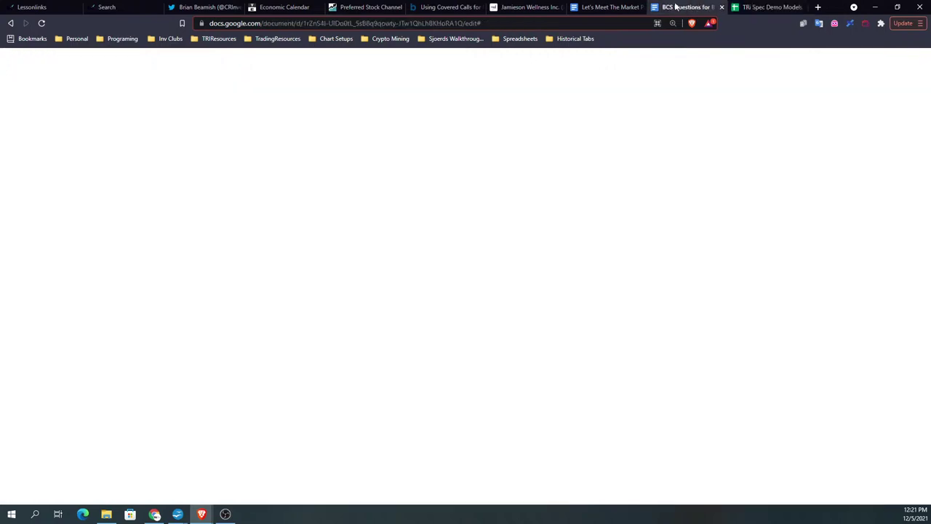
left_click(487, 396)
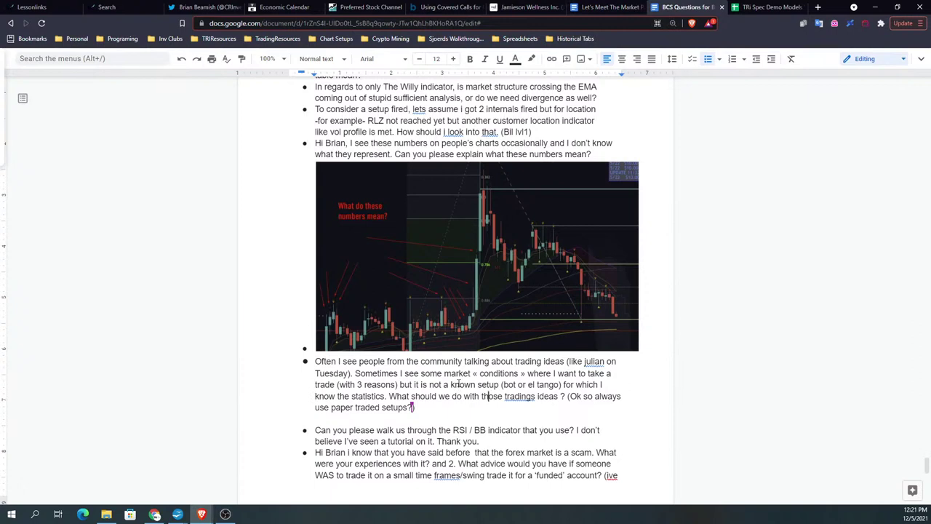
left_click_drag(315, 362, 415, 408)
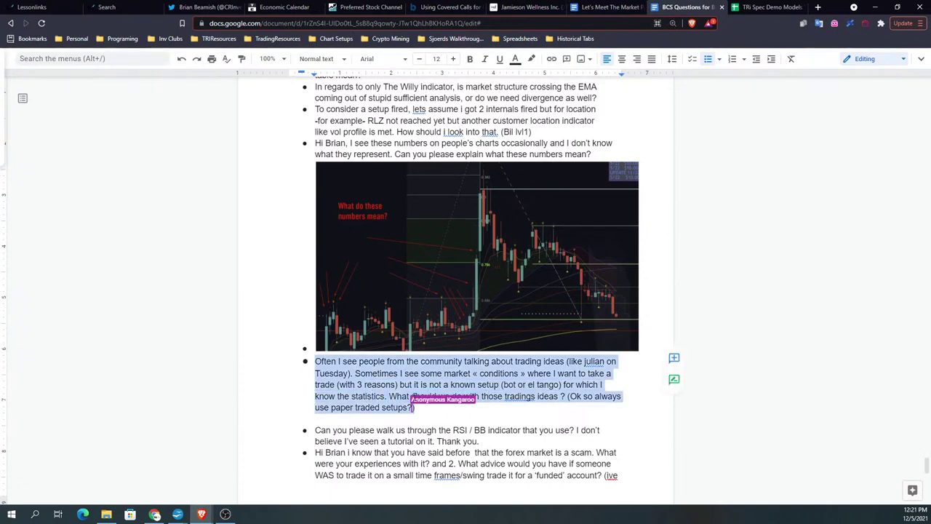
left_click(576, 374)
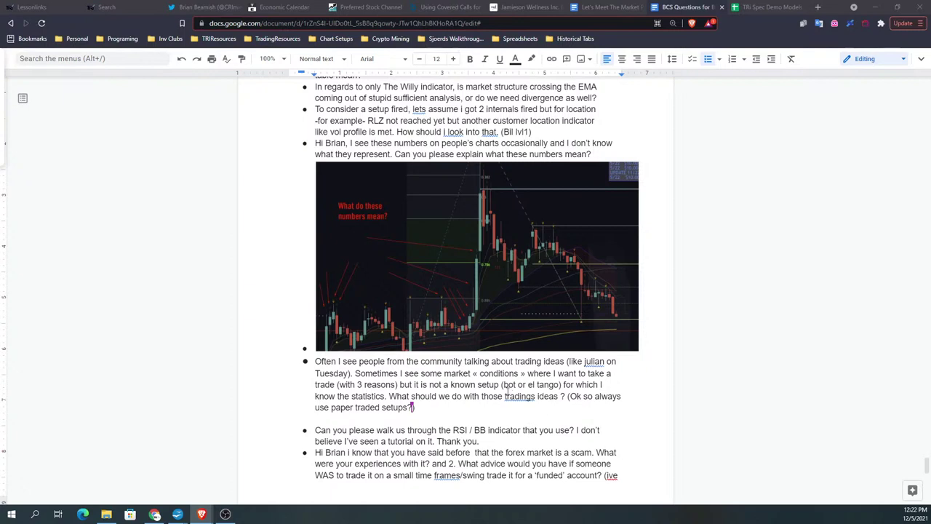
left_click_drag(483, 409, 355, 373)
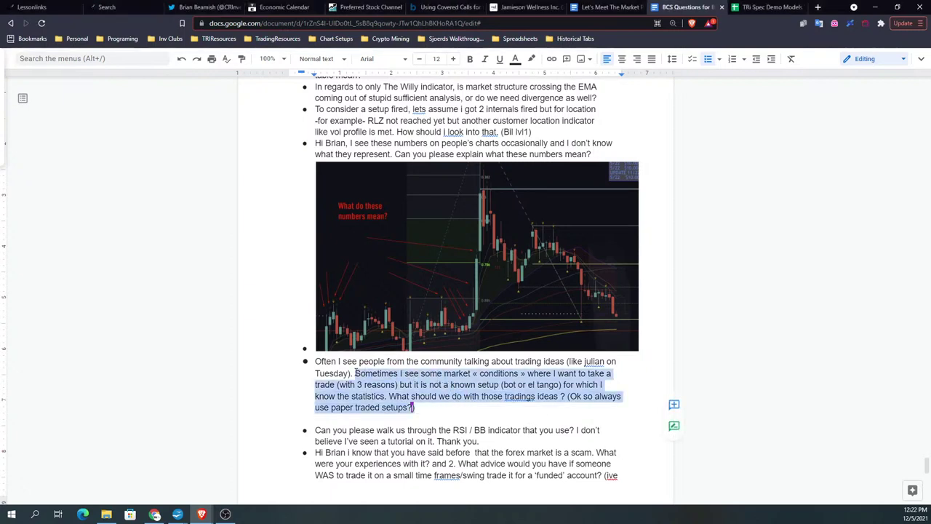
left_click(449, 385)
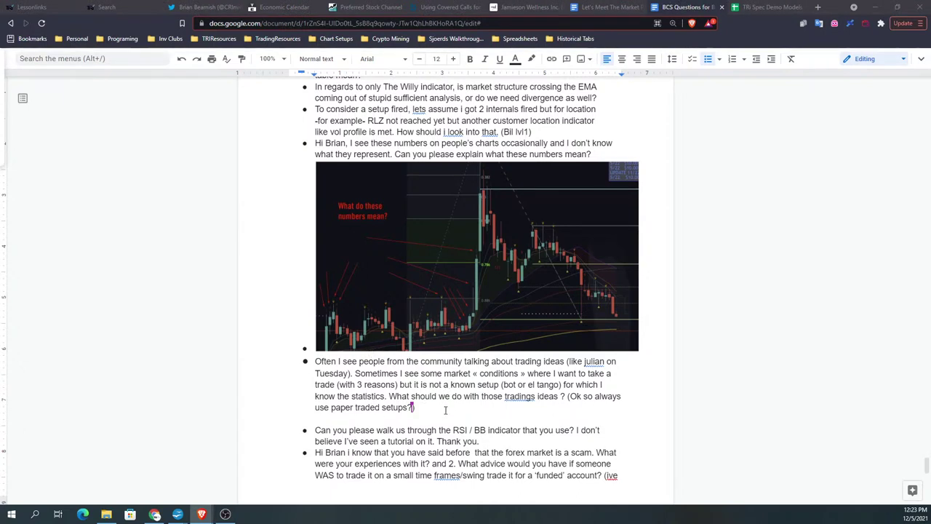
scroll(445, 410, "down", 1)
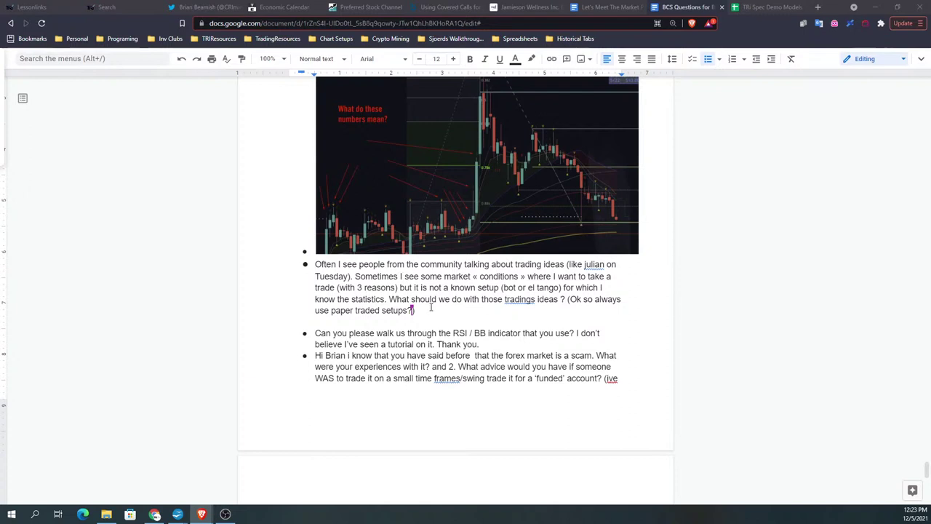
left_click(431, 307)
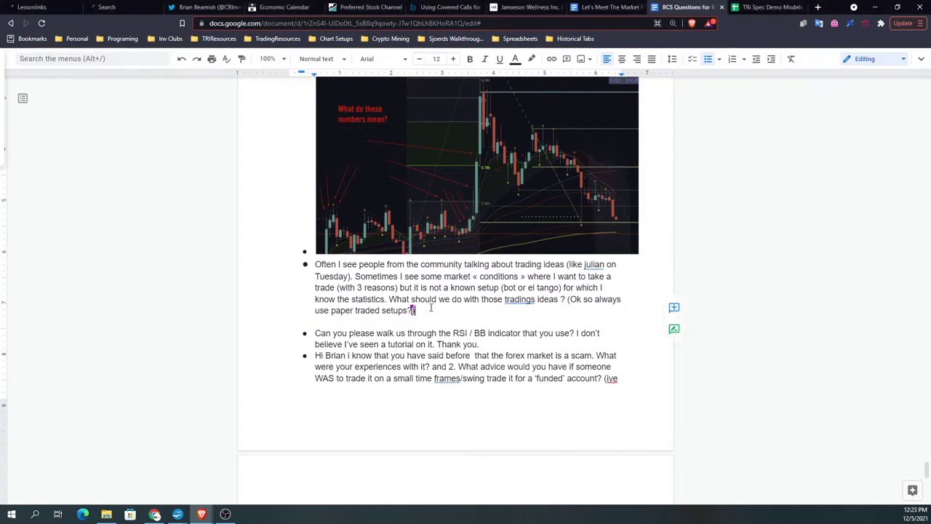
scroll(430, 308, "down", 1)
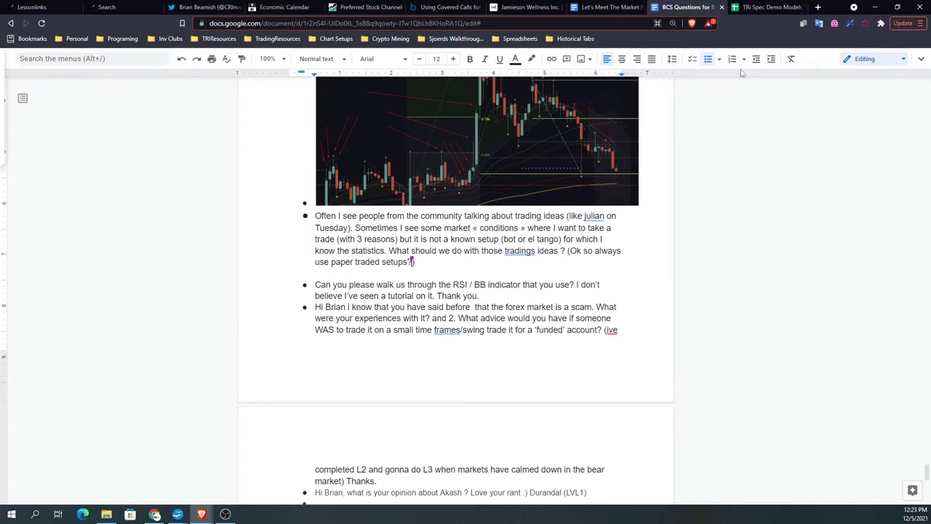
left_click(770, 6)
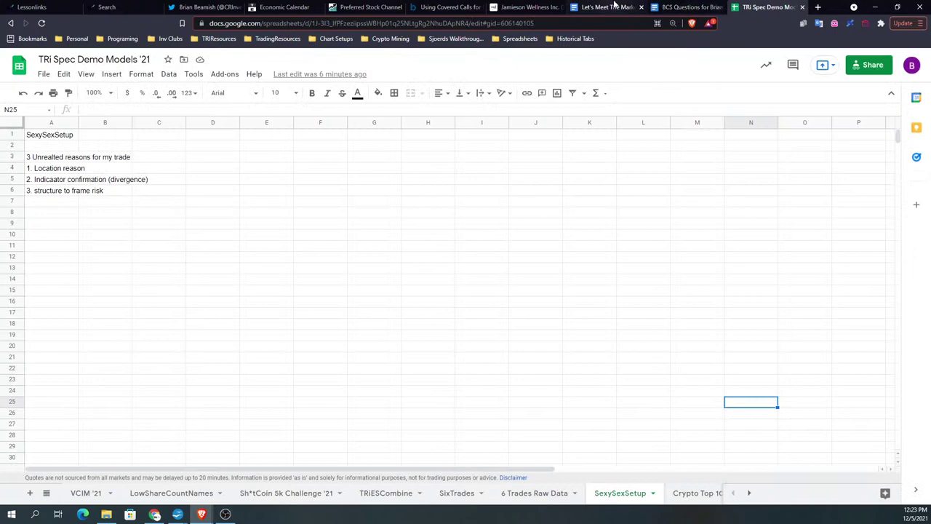
Step: Close the spreadsheet, switch to the LUNAUSD chart in TradingView and maximize its BB and RSI pane
left_click(801, 7)
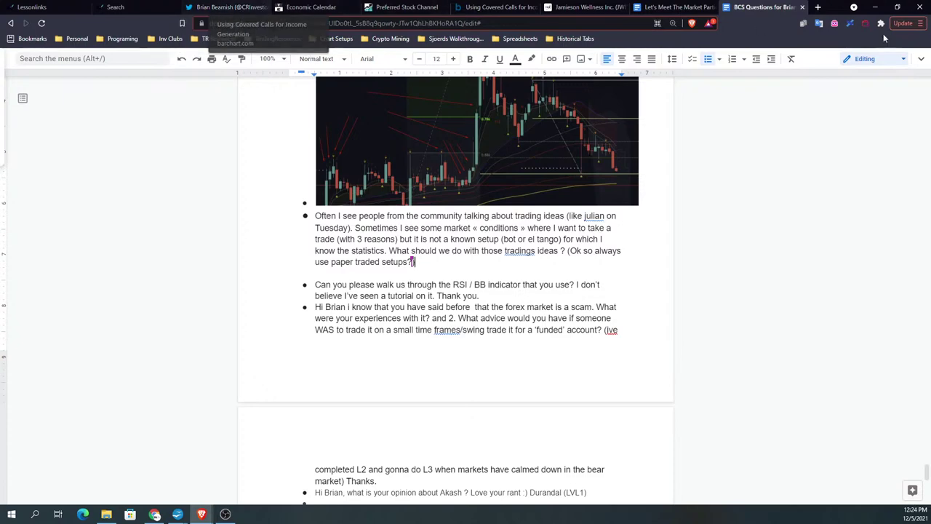
left_click(877, 8)
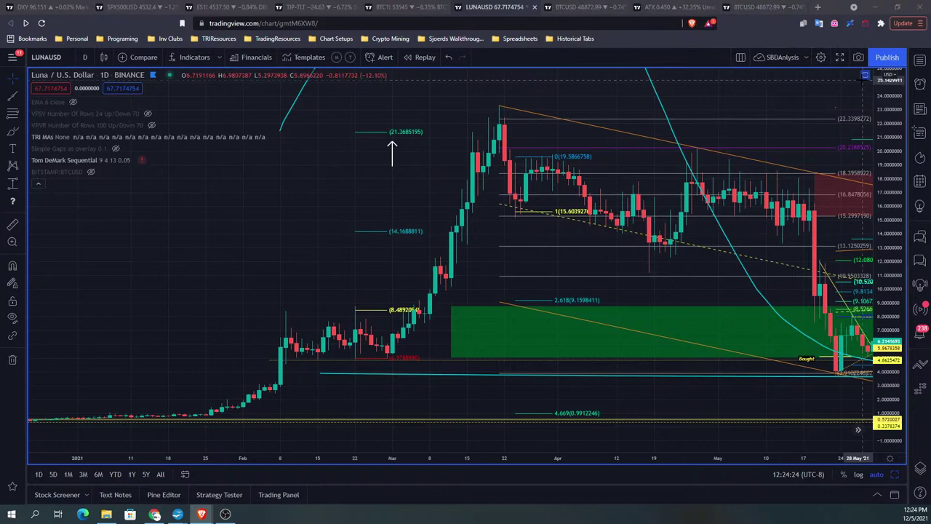
left_click(865, 75)
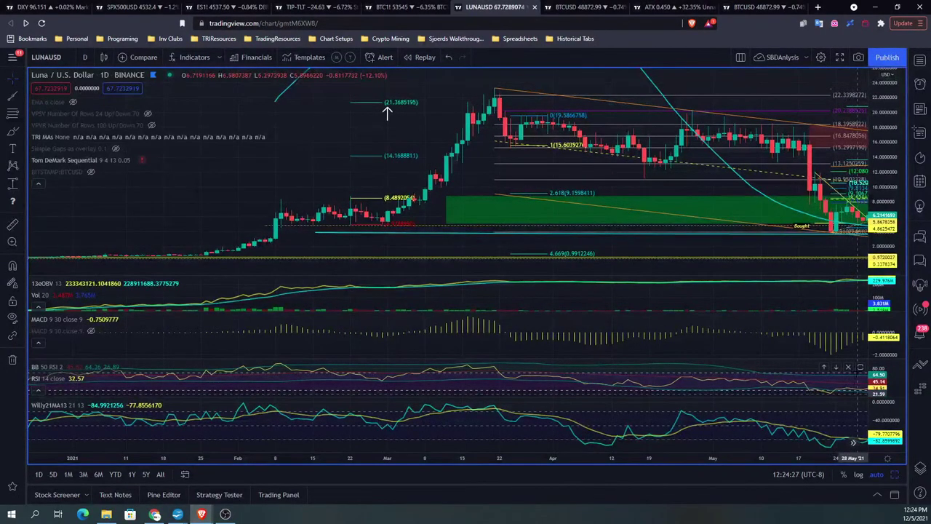
left_click(861, 369)
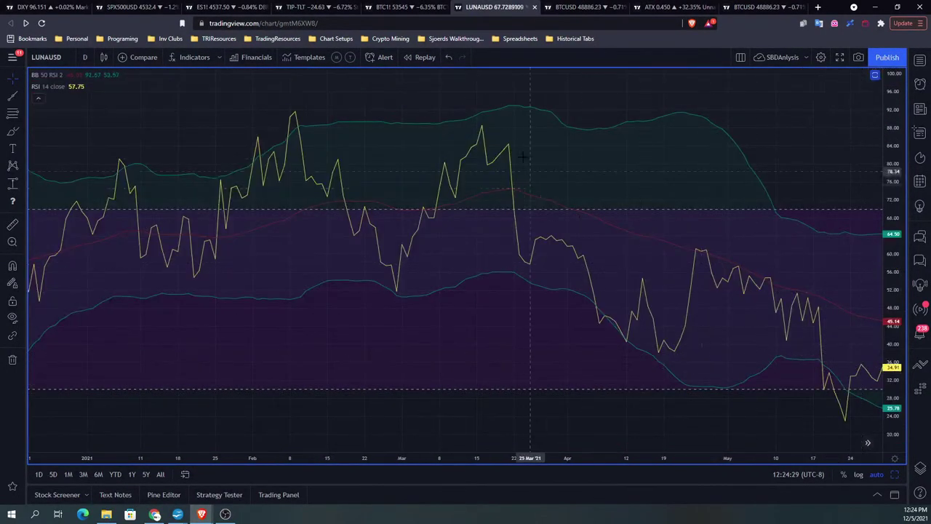
Step: Examine how the RSI moves within its Bollinger Bands across the whole LUNAUSD history from 2019 to late 2021
scroll(377, 242, "down", 2)
left_click_drag(495, 335, 204, 359)
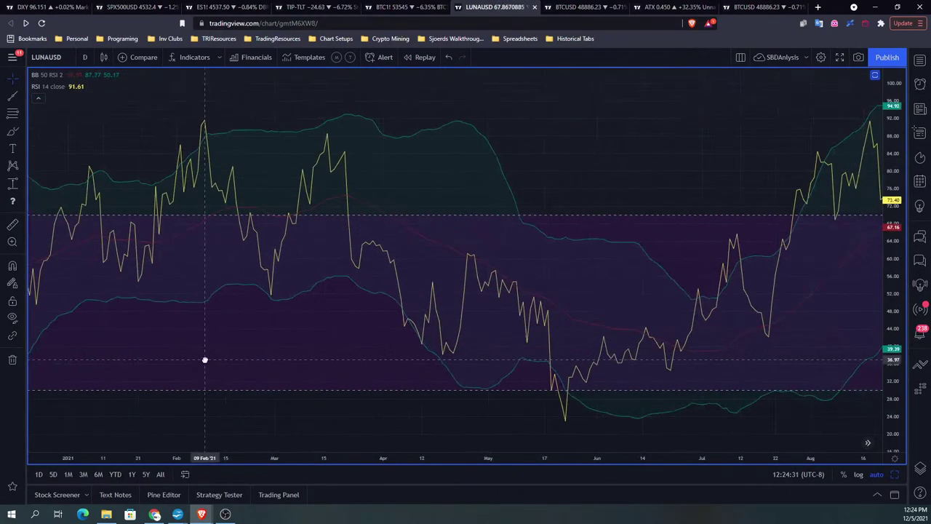
left_click_drag(636, 192, 345, 190)
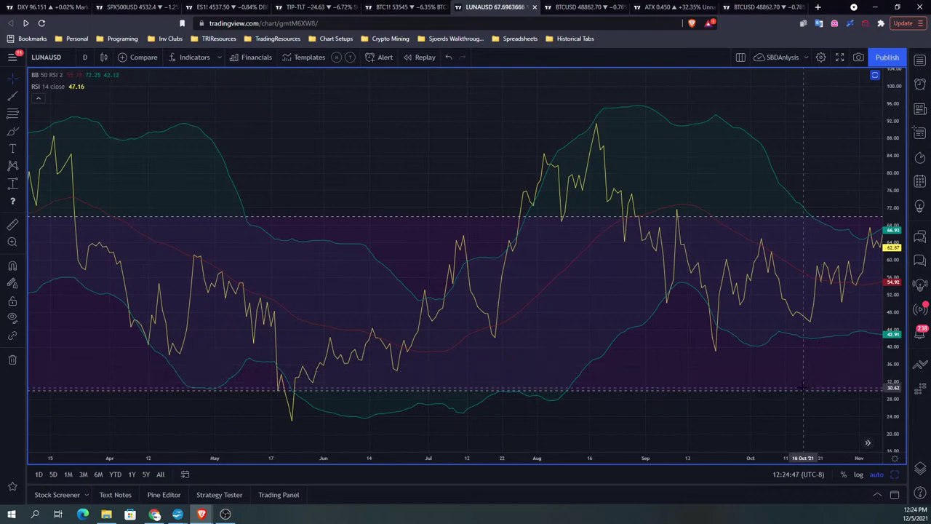
left_click_drag(799, 374, 516, 358)
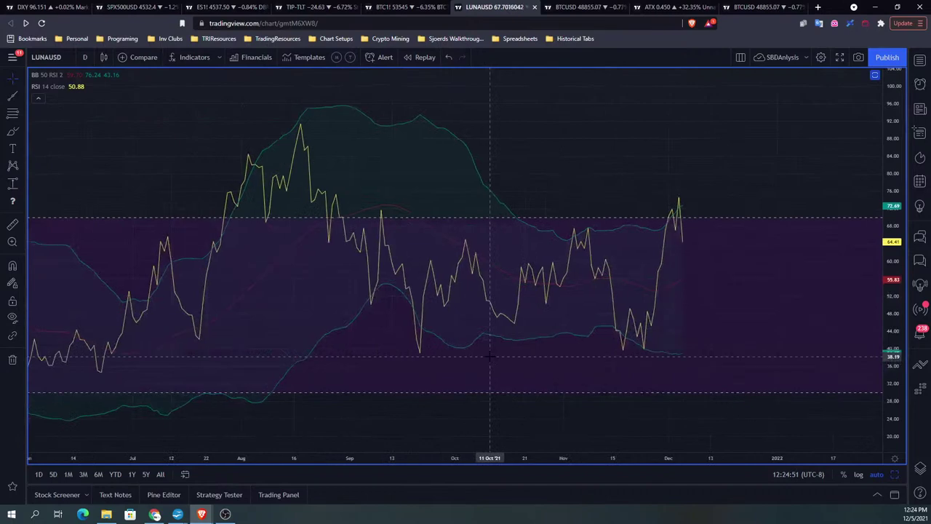
scroll(514, 367, "down", 5)
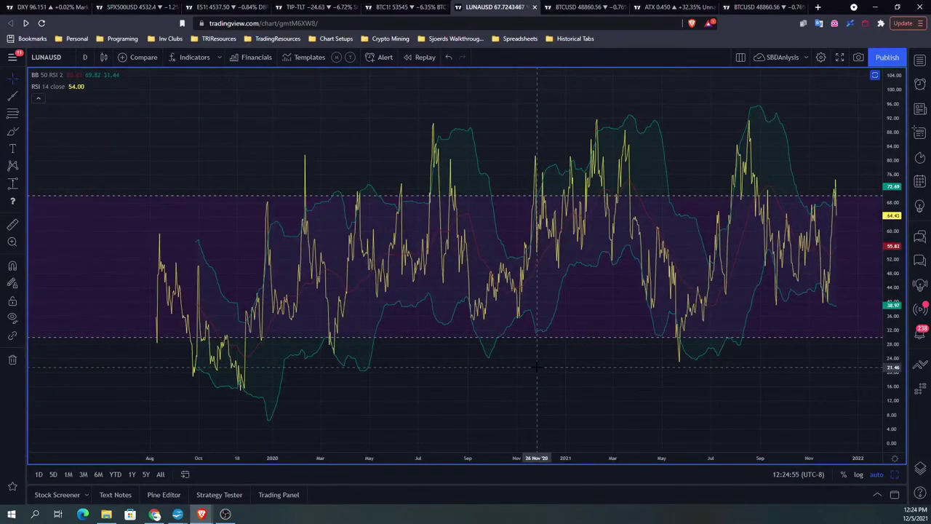
scroll(536, 367, "down", 3)
scroll(537, 368, "down", 3)
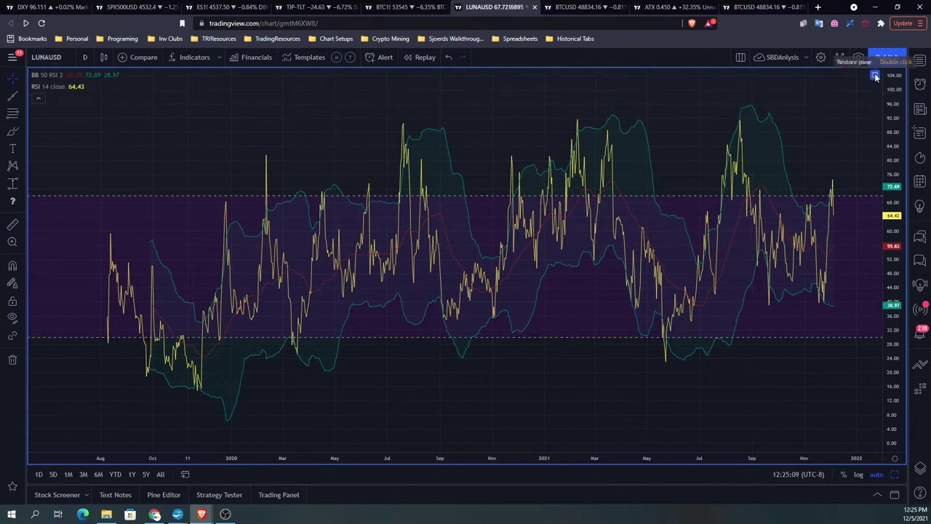
Step: Restore all the chart panes and brush short strokes above and below the RSI bands around August 2020
left_click(875, 77)
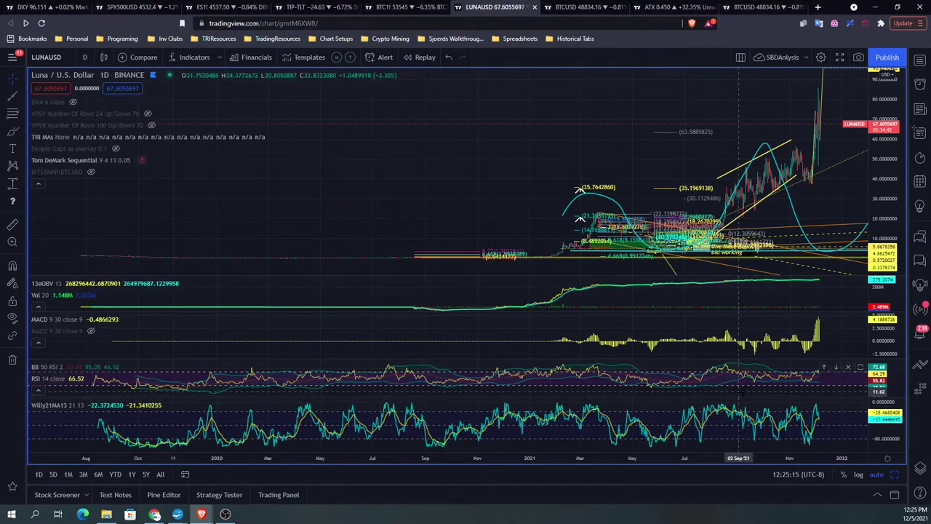
left_click(8, 130)
left_click(399, 362)
left_click(420, 359)
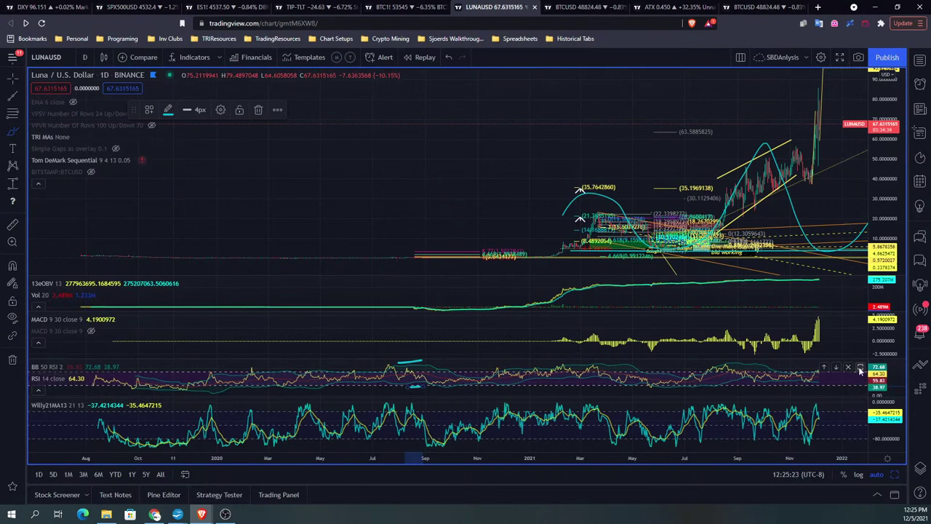
Step: Maximize the RSI pane, brush the bands diverging around July 2020 and February 2021, and circle both expansions
left_click(860, 368)
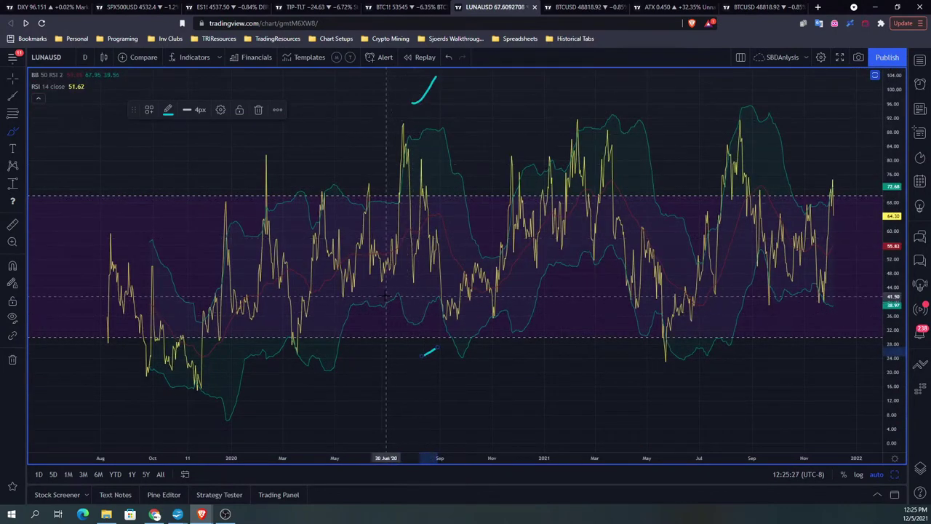
left_click_drag(390, 301, 409, 329)
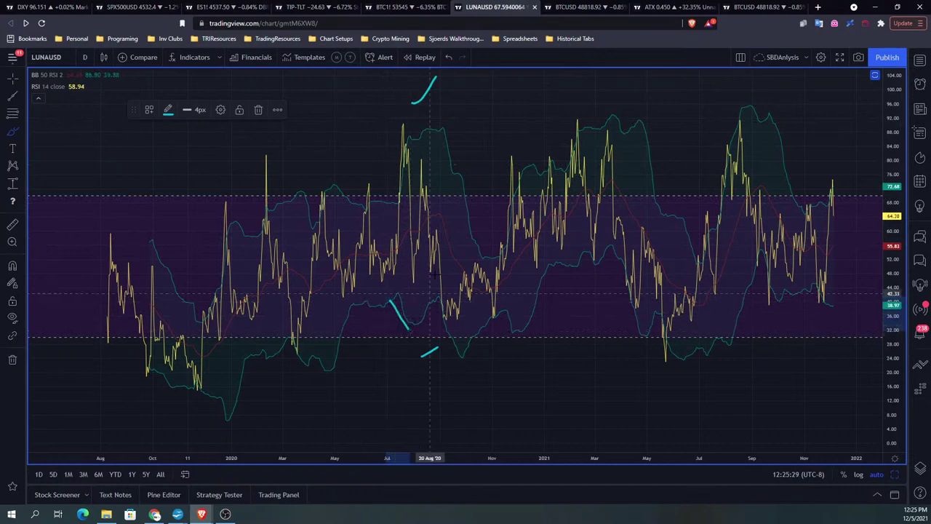
left_click_drag(383, 166, 415, 129)
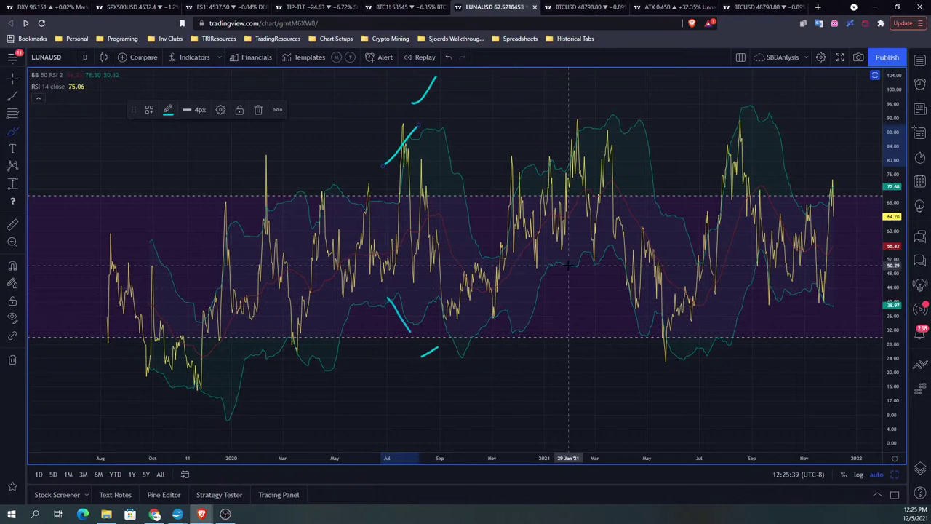
left_click_drag(584, 249, 602, 277)
mouse_move(582, 136)
left_mouse_down()
mouse_move(609, 115)
mouse_move(586, 171)
mouse_move(596, 259)
mouse_move(635, 134)
mouse_move(599, 100)
left_mouse_up()
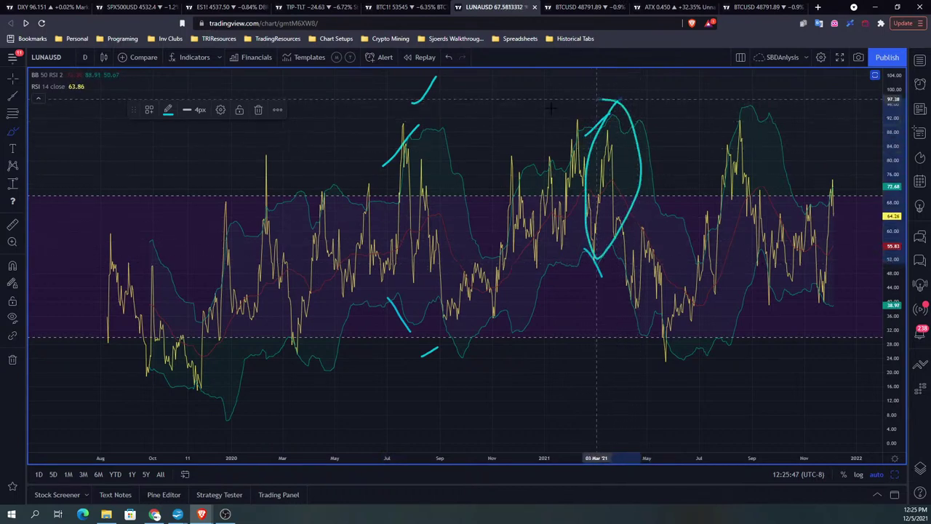
mouse_move(405, 128)
left_mouse_down()
mouse_move(400, 273)
mouse_move(414, 319)
mouse_move(441, 164)
mouse_move(416, 126)
left_mouse_up()
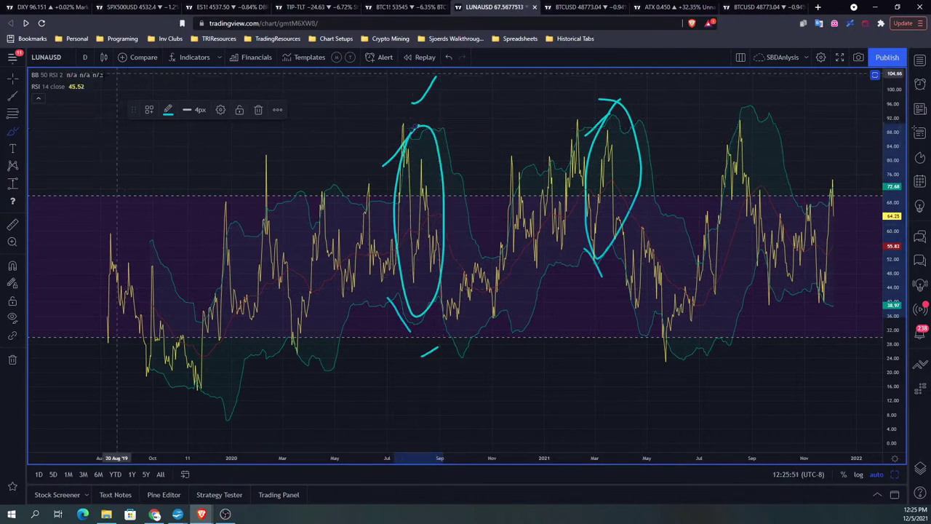
Step: Undo all the brush strokes marking the band expansions in the RSI pane
left_click(449, 60)
left_click(450, 60)
left_click(450, 60)
left_click(449, 59)
left_click(449, 60)
left_click(450, 60)
left_click(449, 59)
left_click(450, 59)
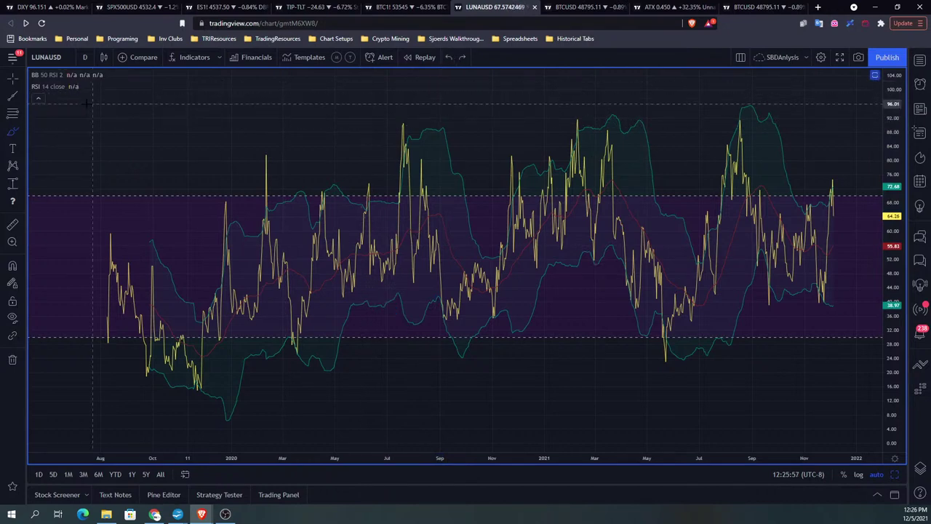
Step: Hide the RSI line, then brush and circle the band squeeze around October–November 2020, boxing its middle line
left_click(73, 87)
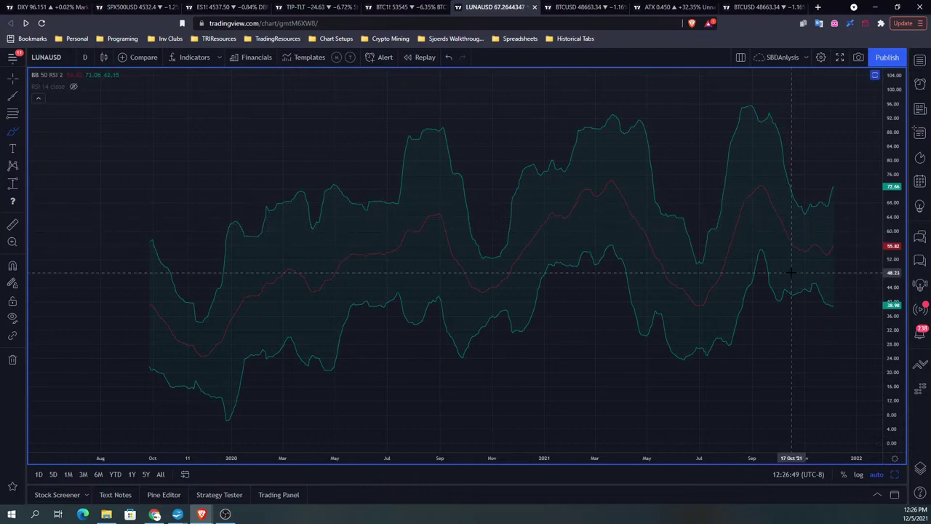
left_click(16, 132)
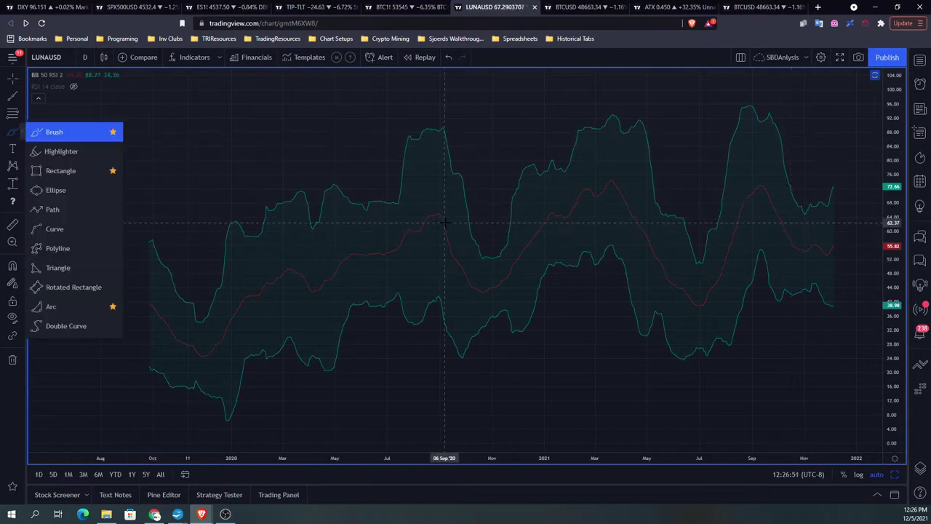
left_click(79, 133)
left_click_drag(463, 228, 484, 257)
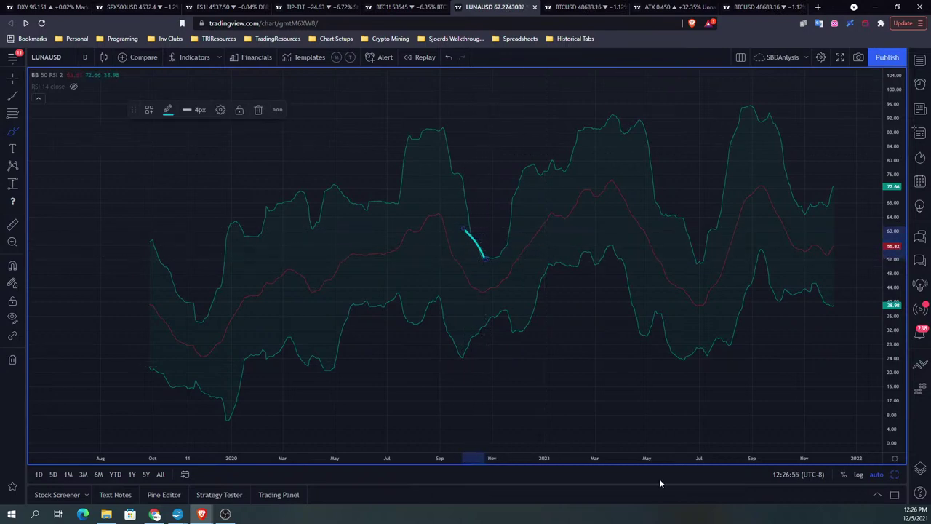
left_click_drag(478, 336, 490, 312)
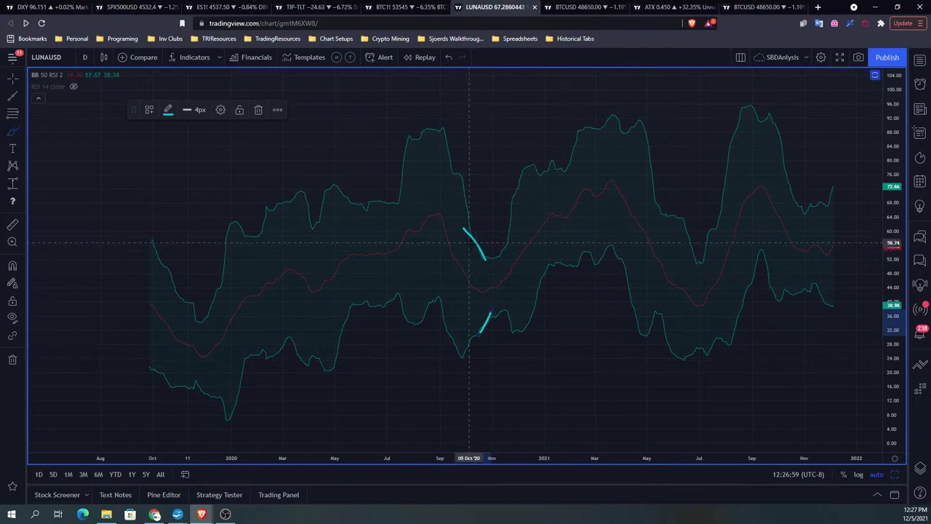
mouse_move(483, 239)
left_mouse_down()
mouse_move(471, 271)
mouse_move(480, 325)
mouse_move(501, 329)
mouse_move(511, 304)
mouse_move(491, 243)
mouse_move(463, 218)
mouse_move(476, 244)
left_mouse_up()
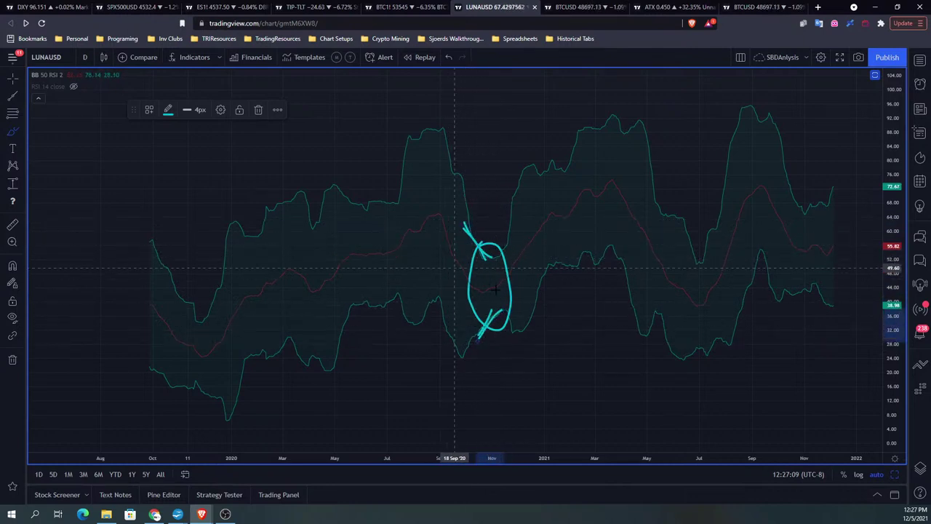
mouse_move(463, 283)
left_mouse_down()
mouse_move(463, 298)
mouse_move(509, 297)
mouse_move(507, 282)
mouse_move(473, 284)
left_mouse_up()
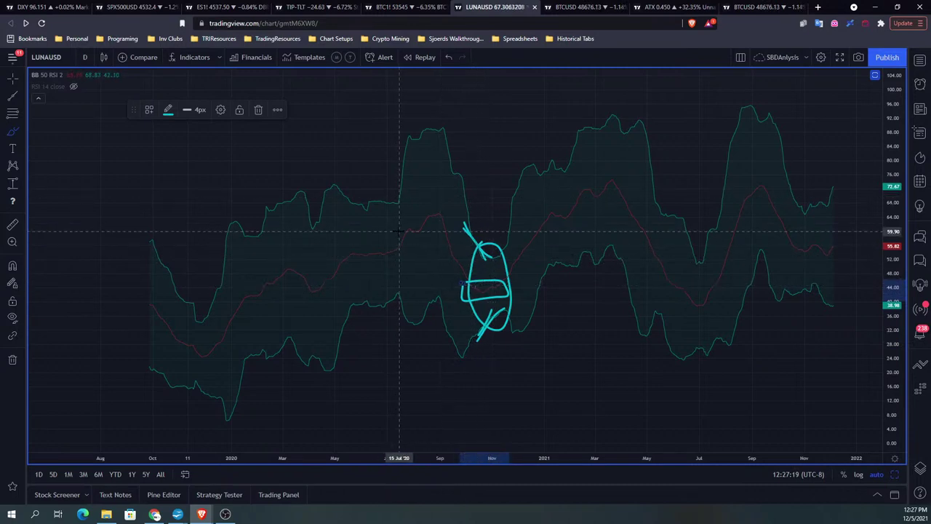
Step: Brush two boxes over the rising middle line around July–August 2020 and circle the upper band's peak above it
mouse_move(399, 223)
left_mouse_down()
mouse_move(402, 259)
mouse_move(412, 227)
mouse_move(397, 219)
mouse_move(432, 215)
mouse_move(423, 230)
left_mouse_up()
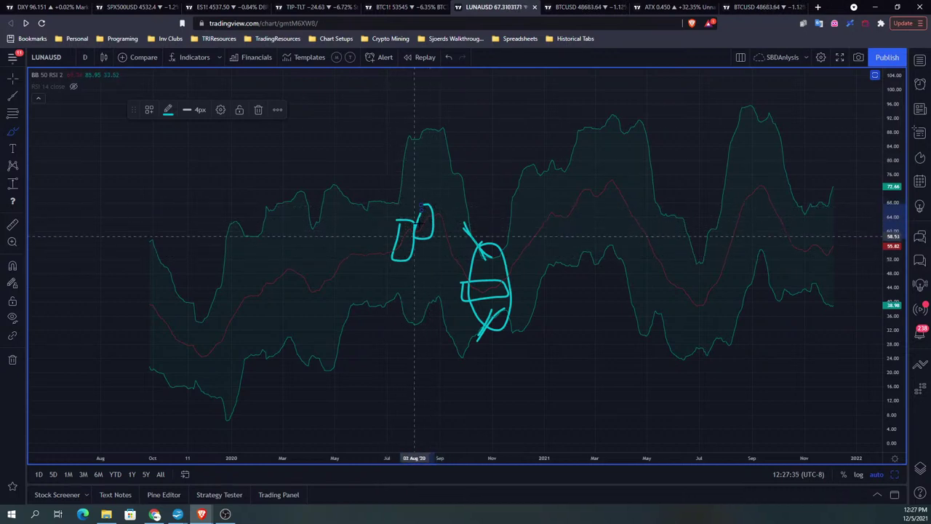
mouse_move(418, 117)
left_mouse_down()
mouse_move(404, 156)
mouse_move(443, 134)
mouse_move(394, 112)
left_mouse_up()
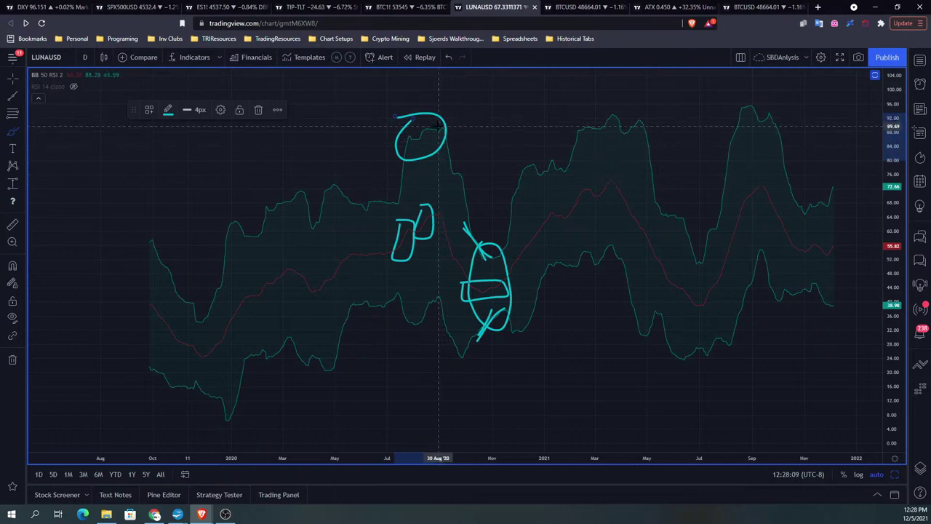
left_click_drag(379, 197, 430, 69)
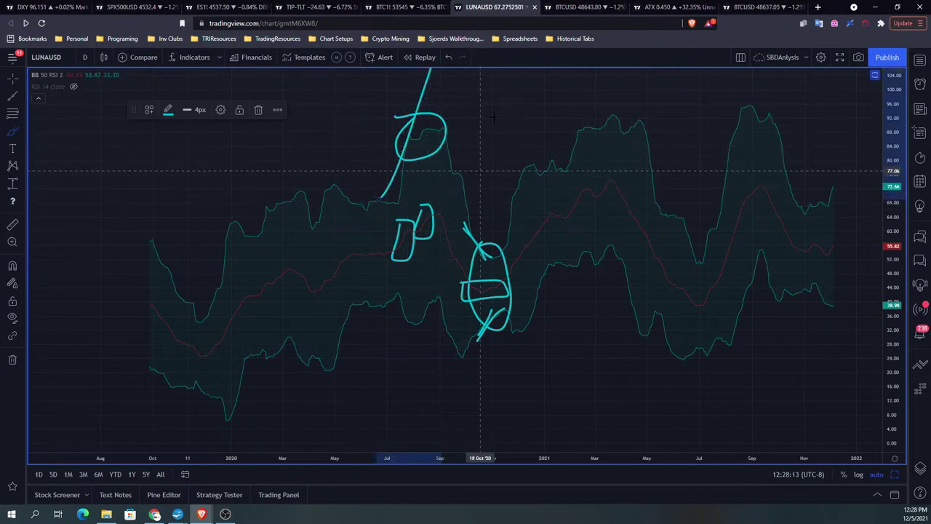
left_click(448, 57)
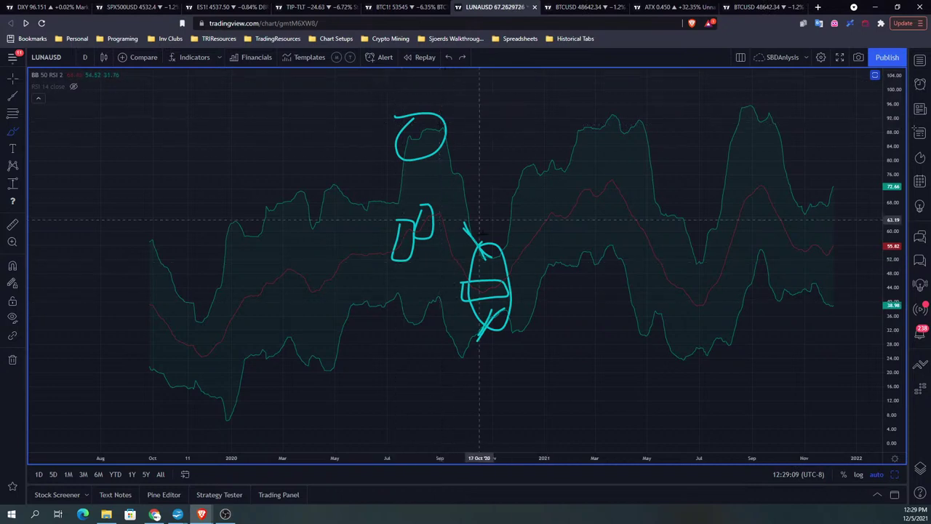
Step: Circle the November 2020 squeeze again, and brush an arc with a row of Z-like marks and a box beneath it
mouse_move(494, 237)
left_mouse_down()
mouse_move(484, 239)
mouse_move(480, 328)
mouse_move(531, 283)
mouse_move(473, 236)
mouse_move(465, 308)
left_mouse_up()
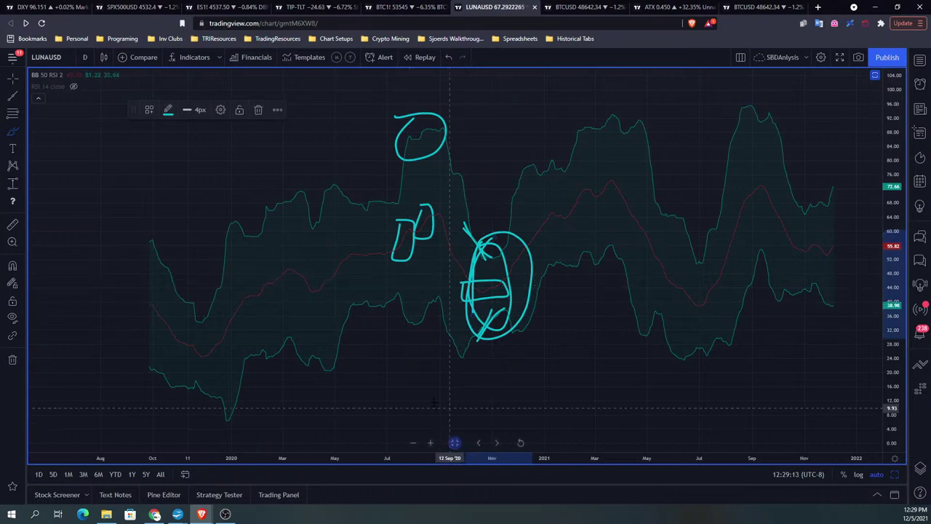
mouse_move(421, 333)
left_mouse_down()
mouse_move(499, 383)
mouse_move(567, 376)
left_mouse_up()
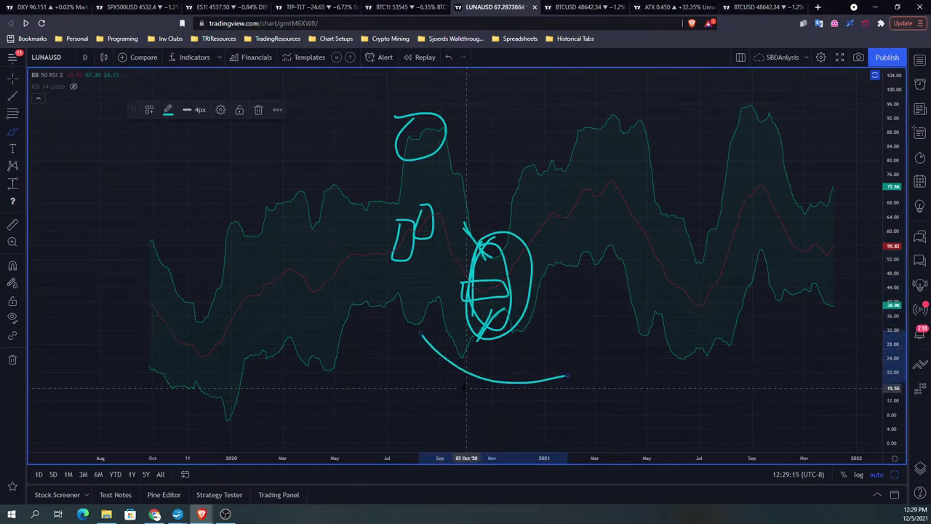
mouse_move(462, 389)
left_mouse_down()
mouse_move(498, 409)
mouse_move(509, 397)
mouse_move(518, 408)
mouse_move(559, 399)
left_mouse_up()
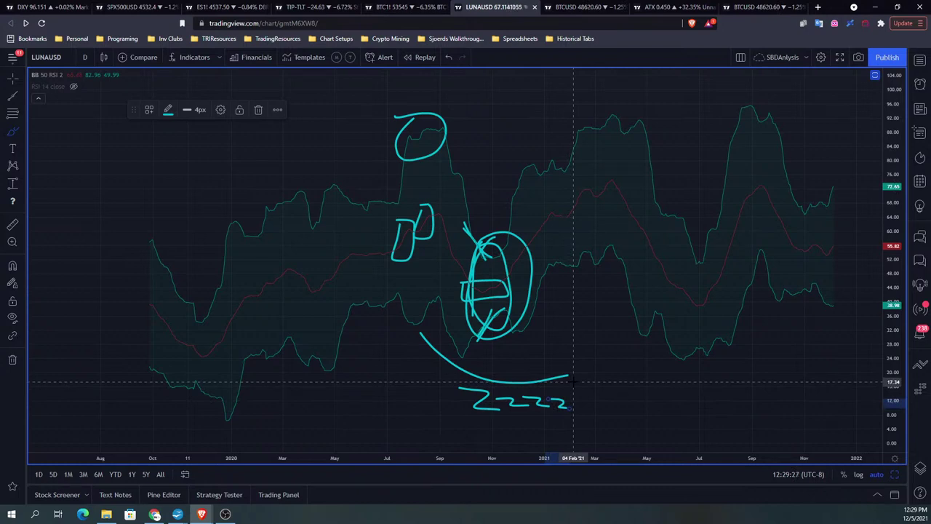
mouse_move(469, 372)
left_mouse_down()
mouse_move(555, 377)
mouse_move(464, 390)
left_mouse_up()
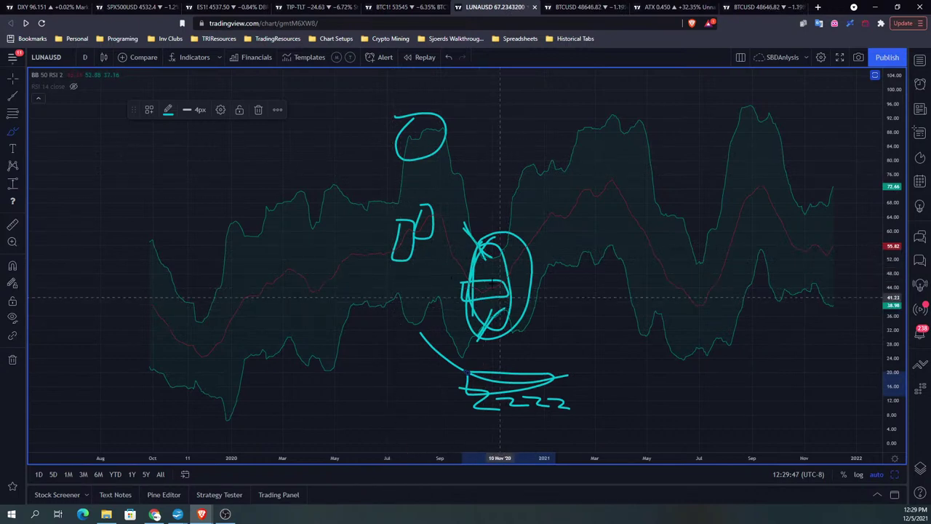
Step: Brush a rebound rising from the November 2020 squeeze to early 2021 and cross out the circled August 2020 peak
left_click_drag(496, 308, 547, 182)
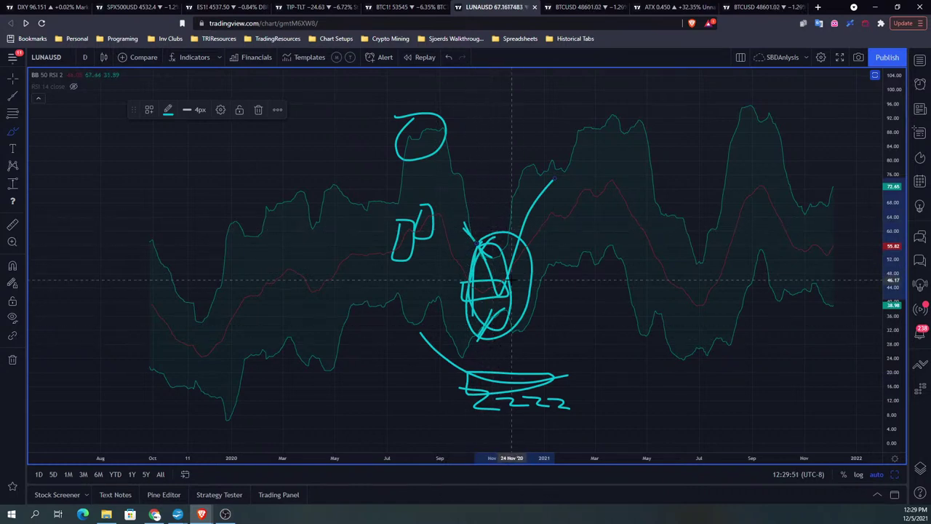
left_click_drag(363, 108, 456, 193)
left_click_drag(445, 102, 362, 176)
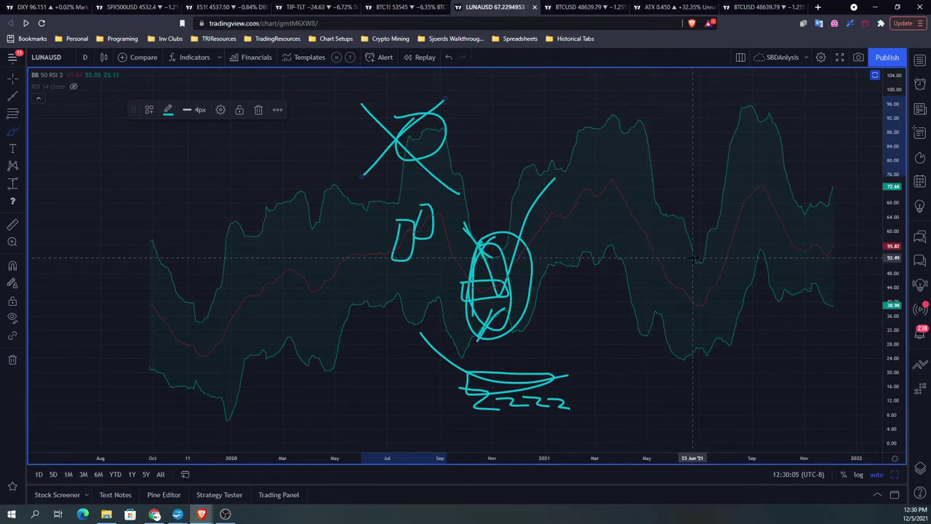
Step: Circle the upper band's low and the lower band beneath it around early July 2021
left_click_drag(690, 271, 709, 267)
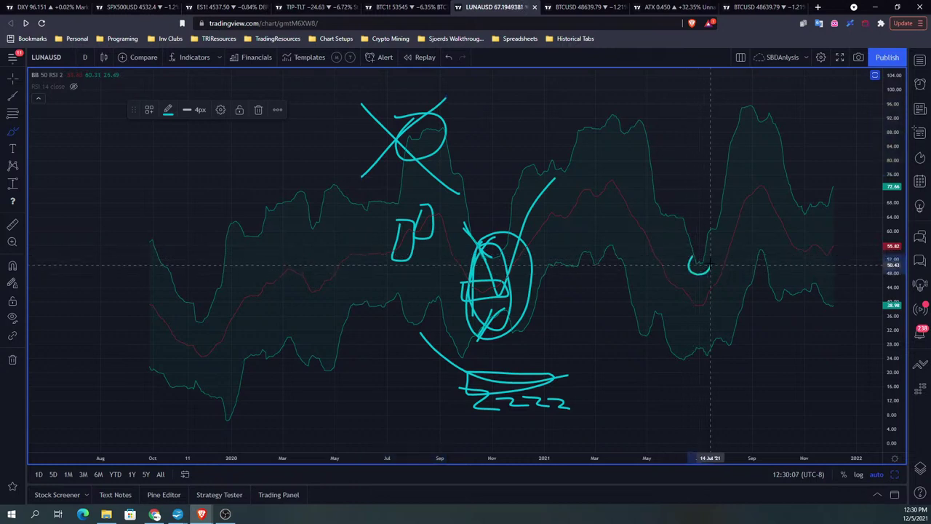
mouse_move(694, 343)
left_mouse_down()
mouse_move(690, 357)
mouse_move(714, 350)
mouse_move(704, 342)
left_mouse_up()
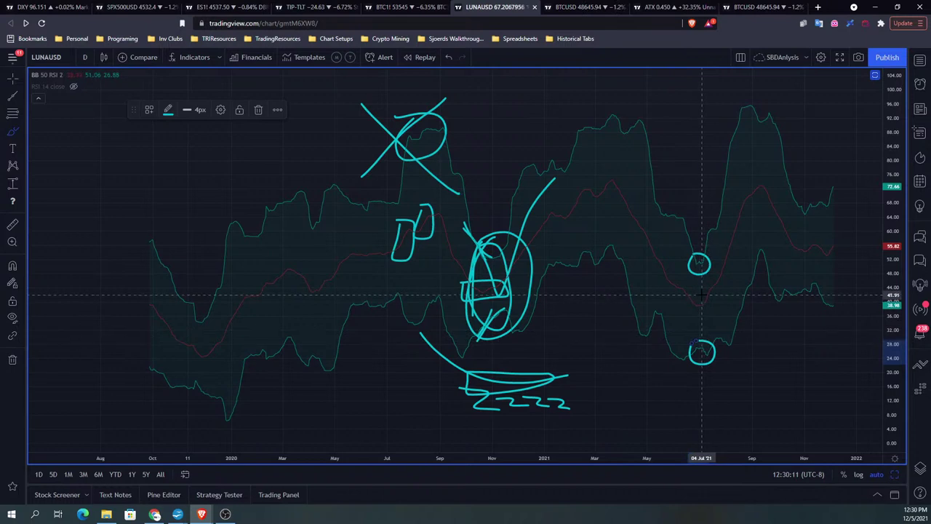
Step: Brush a box on the middle line in July 2021, converging strokes along the November 2021 bands, and a box on the middle line there
mouse_move(685, 301)
left_mouse_down()
mouse_move(707, 312)
mouse_move(697, 300)
left_mouse_up()
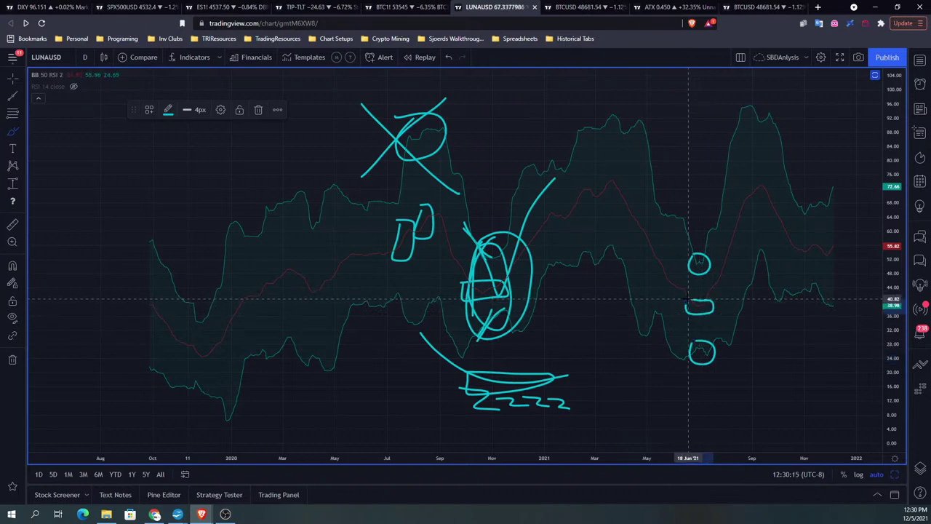
left_click_drag(790, 179, 810, 203)
left_click_drag(784, 295, 810, 277)
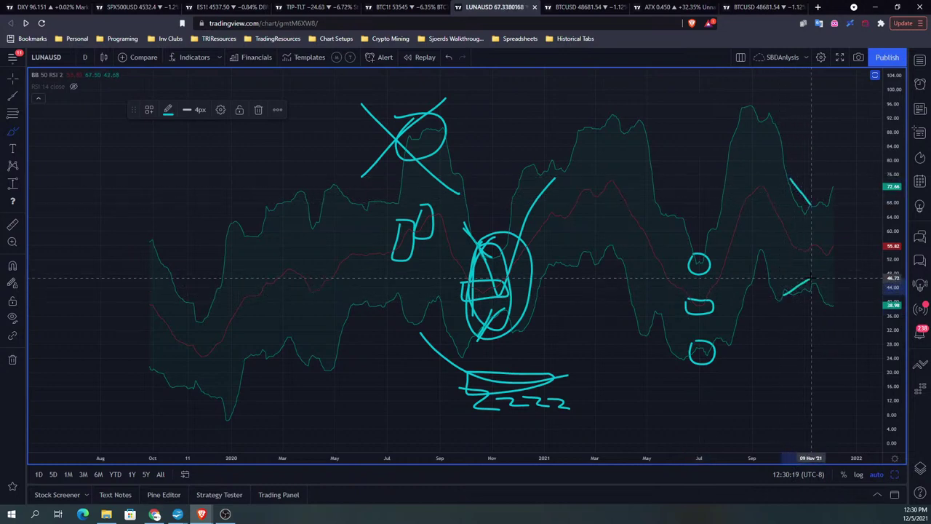
mouse_move(795, 243)
left_mouse_down()
mouse_move(805, 259)
mouse_move(829, 259)
mouse_move(829, 240)
mouse_move(794, 242)
left_mouse_up()
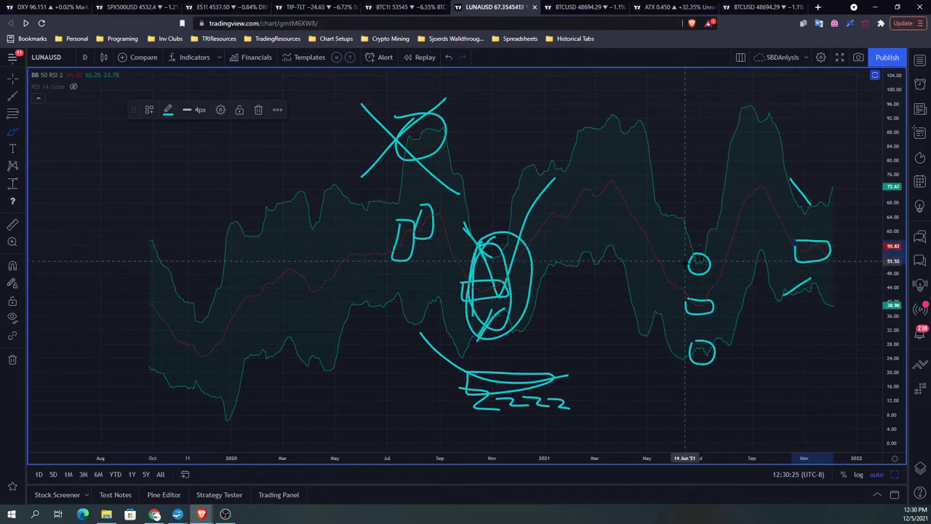
Step: Cross out the upper band's peaks around March and September 2021 and the circled lower band low in July 2021
left_click_drag(571, 92, 659, 154)
left_click_drag(629, 92, 556, 160)
left_click_drag(747, 87, 797, 138)
left_click_drag(788, 89, 715, 149)
left_click_drag(687, 336, 742, 376)
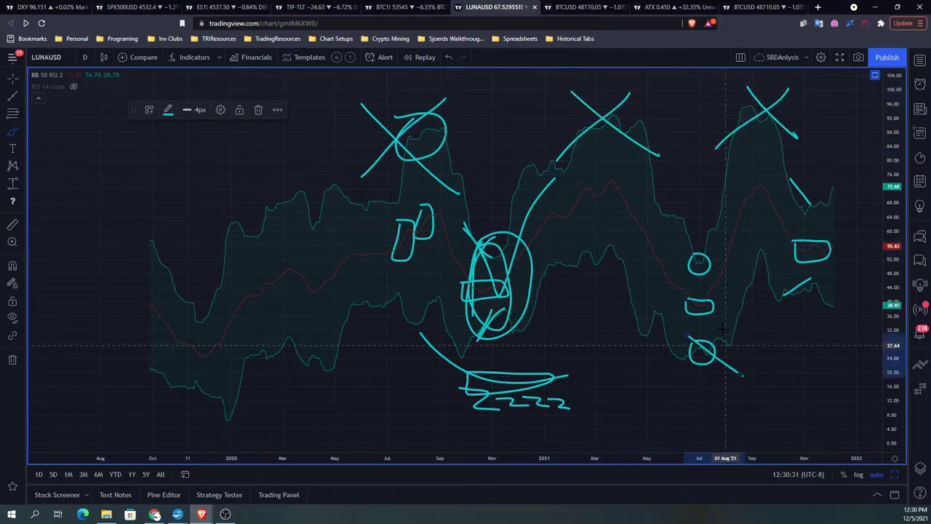
left_click_drag(719, 320, 658, 385)
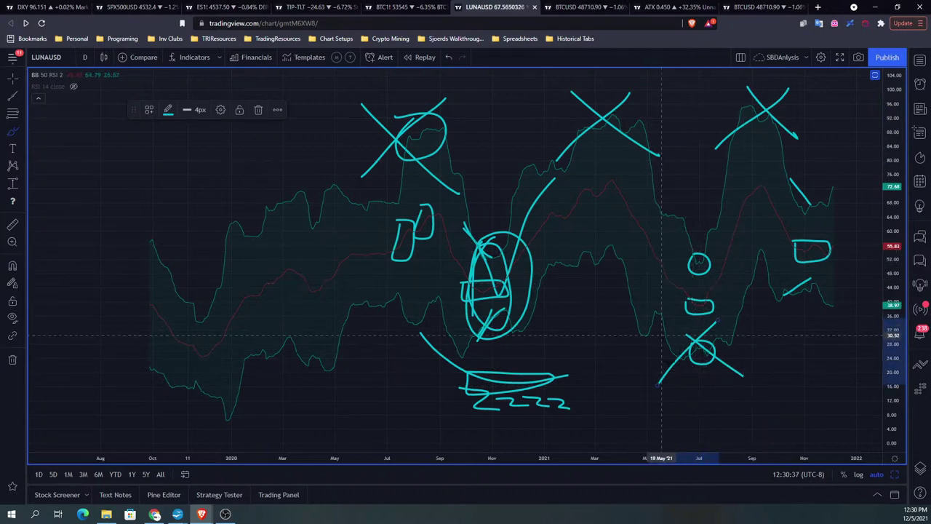
Step: Undo all the brush annotations on the BB 50 RSI pane, back to the bare bands
left_click(449, 58)
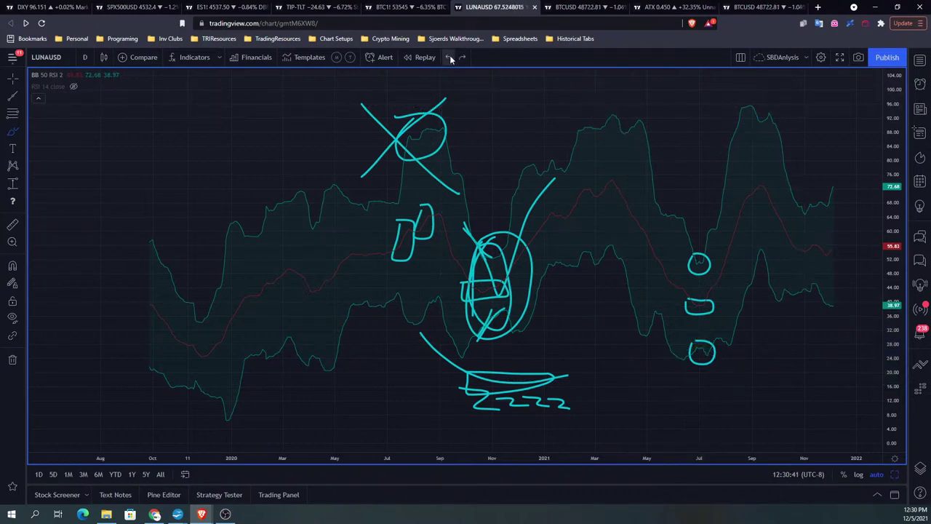
left_click(450, 57)
left_click(449, 58)
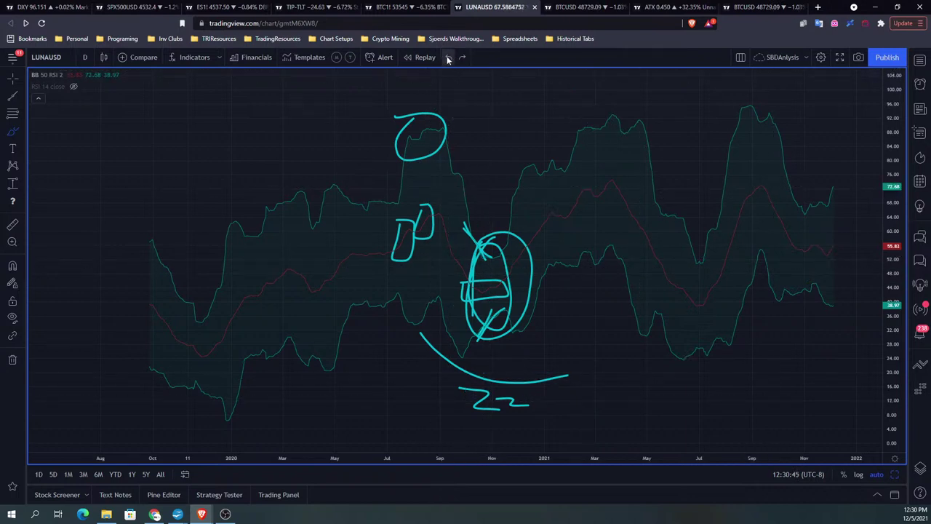
left_click(448, 58)
left_click(449, 58)
left_click(448, 58)
left_click(447, 59)
left_click(448, 58)
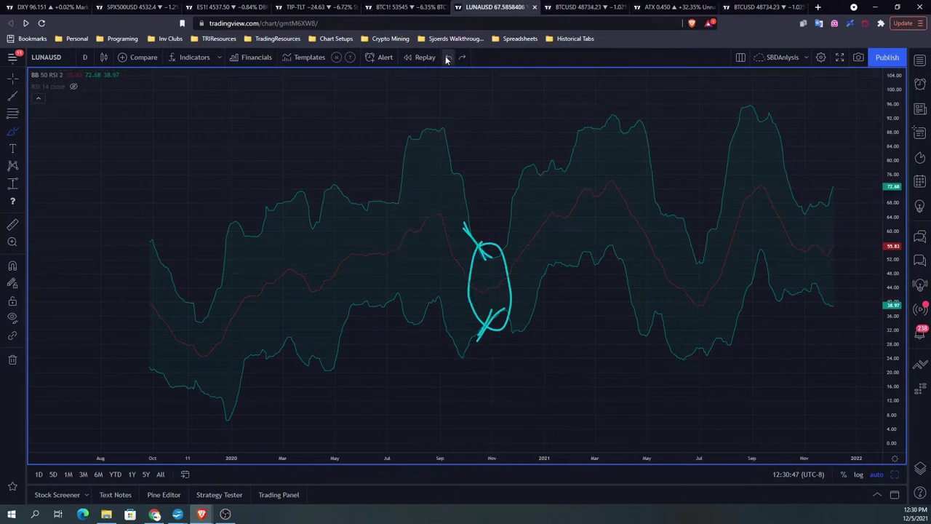
left_click(447, 58)
left_click(447, 58)
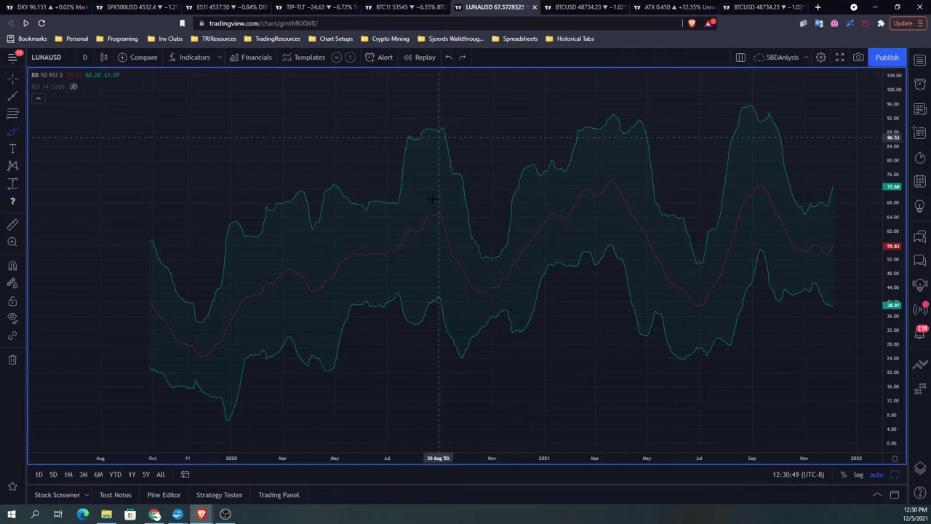
Step: Restore the multi-pane layout from the maximised BB RSI pane and unhide the RSI 14 indicator
left_click(875, 76)
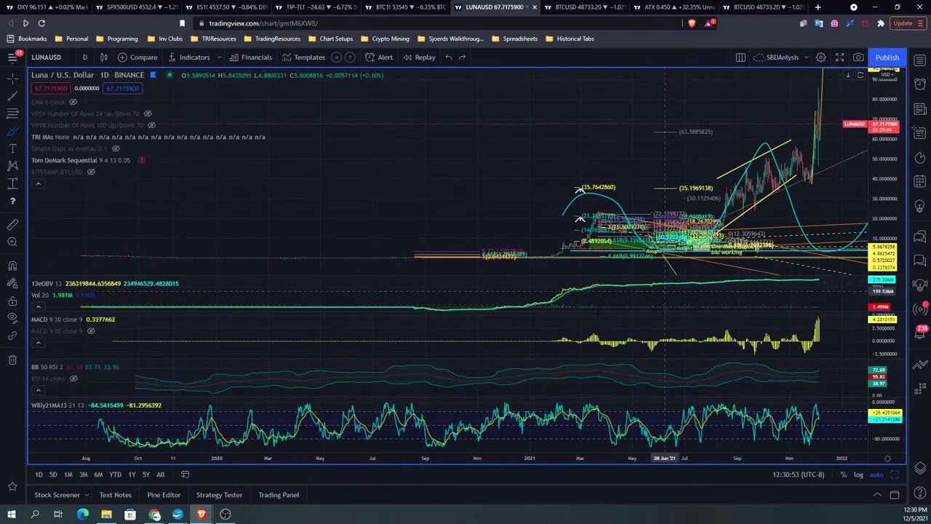
scroll(438, 383, "down", 3)
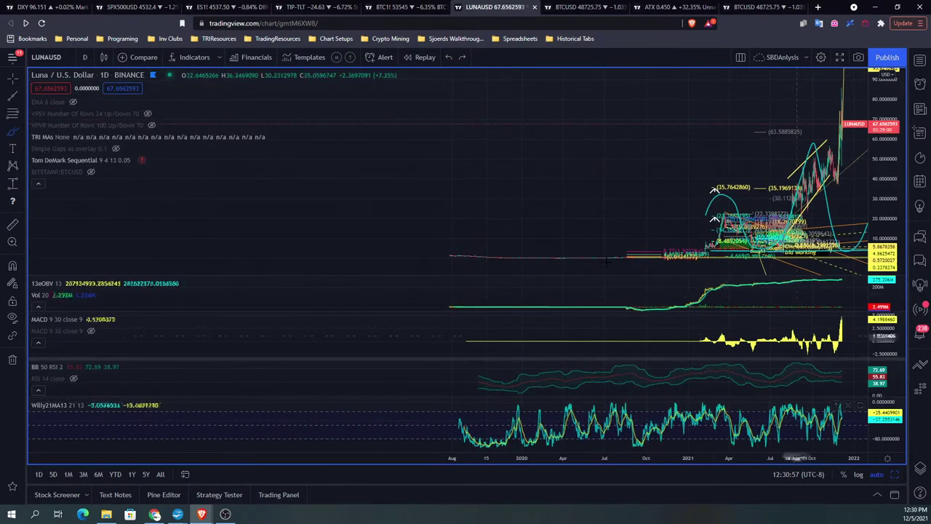
left_click_drag(291, 208, 253, 203)
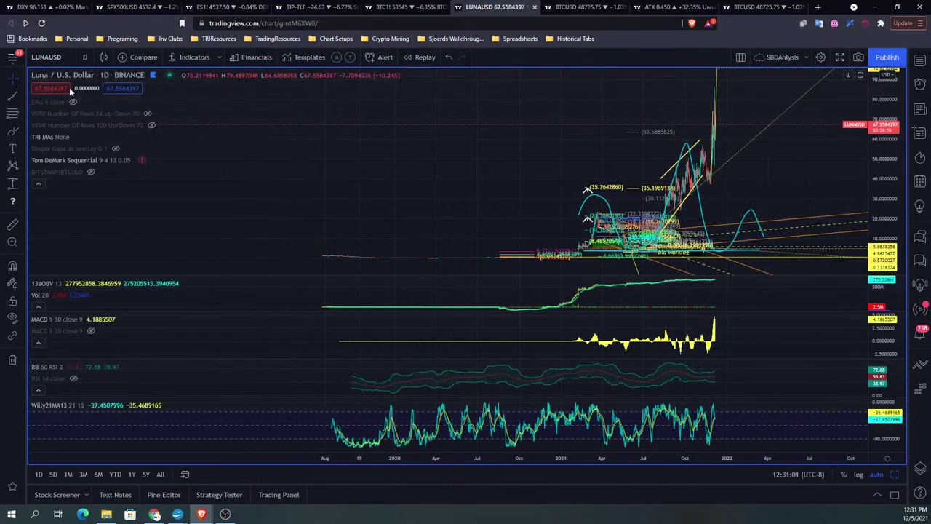
left_click(72, 379)
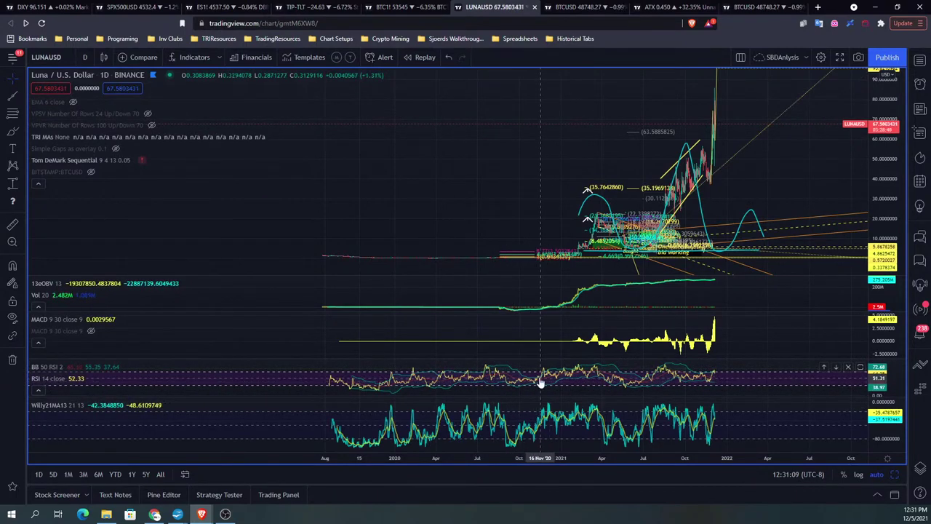
Step: Brush converging strokes on the RSI pane at the late 2019, November 2020, July 2021 and November 2021 squeezes, and circle the November 2020 one
left_click(12, 132)
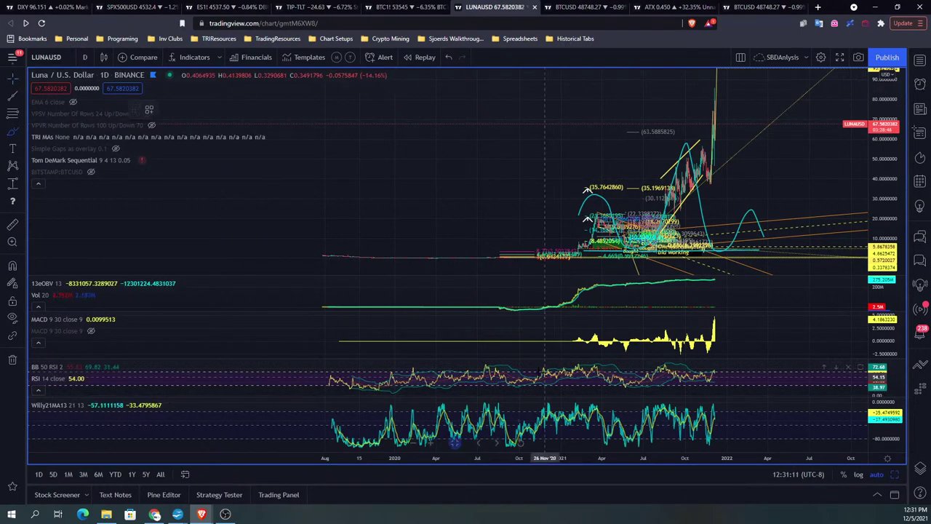
mouse_move(518, 366)
left_mouse_down()
mouse_move(544, 372)
mouse_move(545, 382)
left_mouse_up()
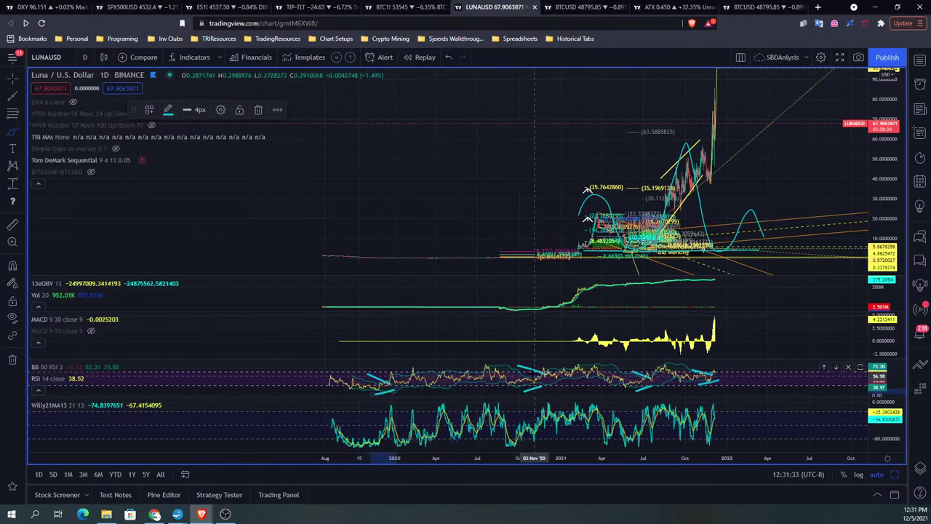
mouse_move(522, 384)
left_mouse_down()
mouse_move(542, 370)
mouse_move(546, 391)
mouse_move(523, 380)
left_mouse_up()
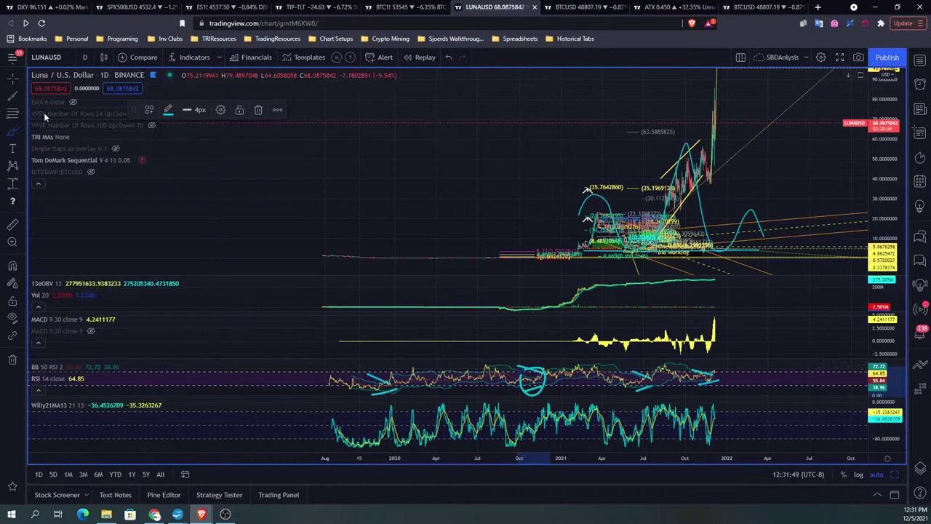
Step: Place a vertical line at 5 November 2020 and maximise the price pane
left_click(23, 95)
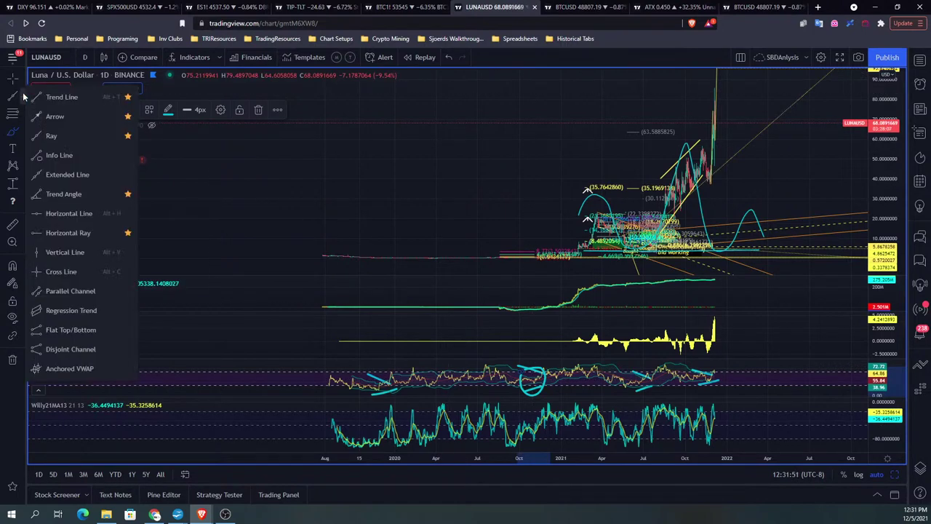
left_click(55, 249)
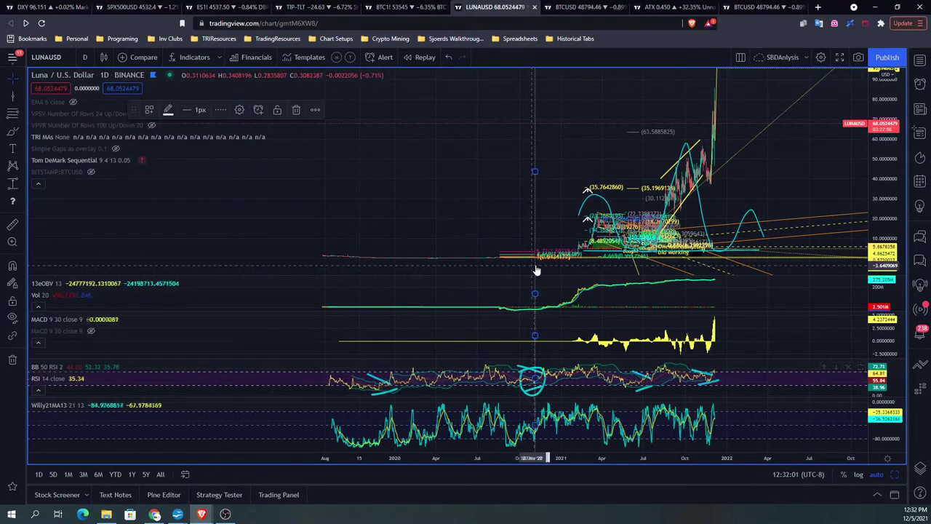
left_click(507, 215)
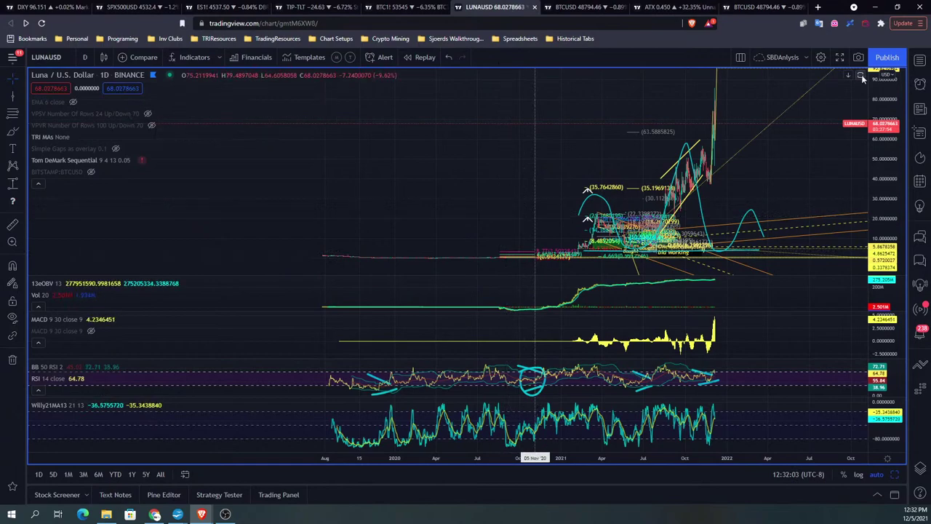
double_click(507, 215)
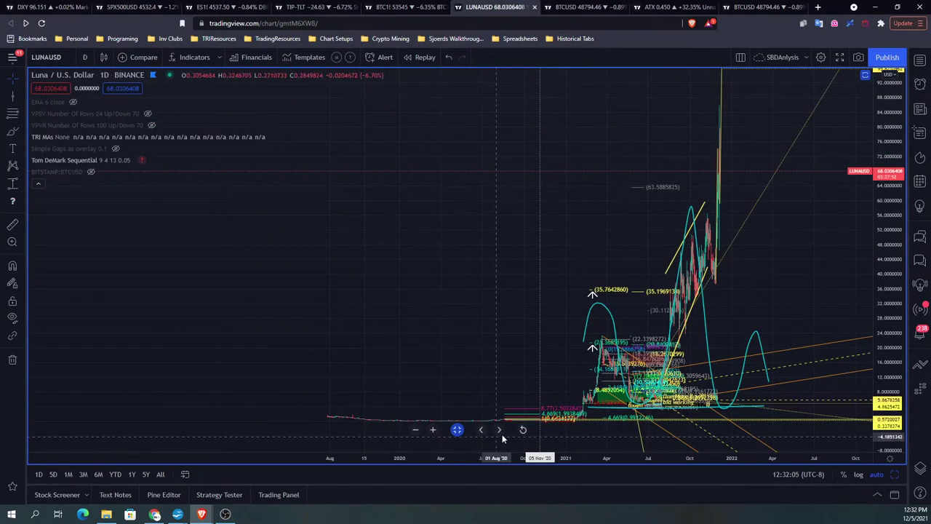
Step: Adjust the existing Fibonacci drawing to run from the August 2020 high at 0.6563223 to the early November 2020 low at about 0.27
left_click(509, 430)
scroll(376, 248, "down", 3)
left_click_drag(376, 249, 657, 280)
scroll(655, 280, "up", 2)
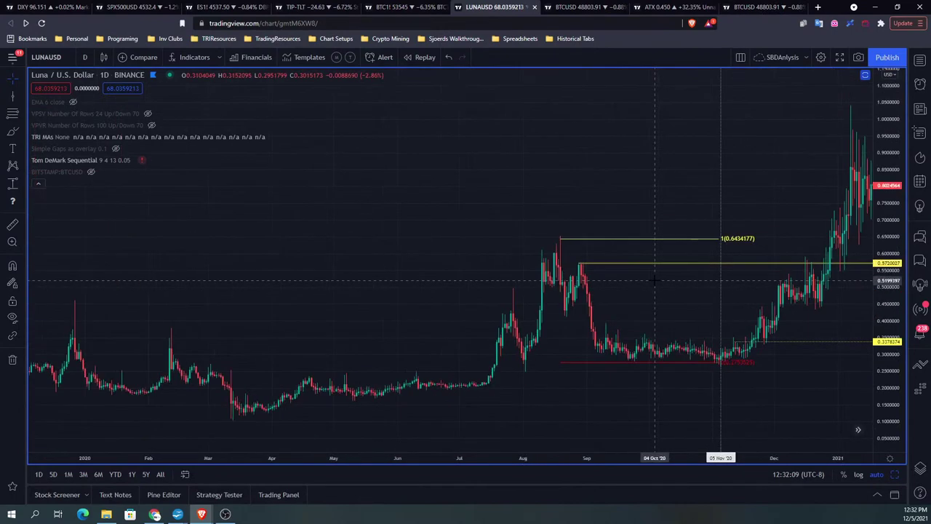
scroll(536, 185, "down", 3)
scroll(609, 175, "up", 3)
mouse_move(609, 174)
left_mouse_down()
mouse_move(631, 169)
mouse_move(616, 158)
left_mouse_up()
left_click_drag(761, 338, 775, 342)
left_click(759, 339)
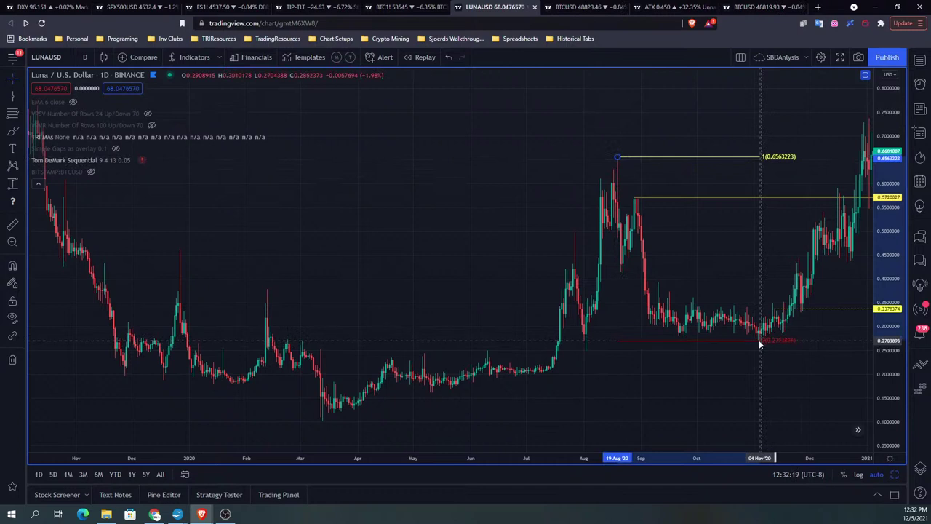
Step: Draw a Fibonacci retracement between the 20 August 2020 high and the 13 March 2020 low, and apply the RLZ template
left_click(13, 112)
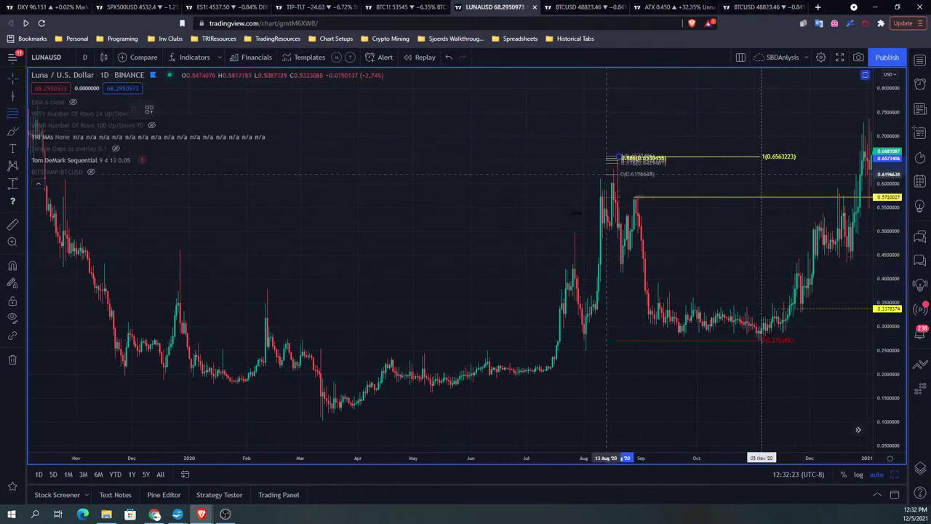
left_click(321, 421)
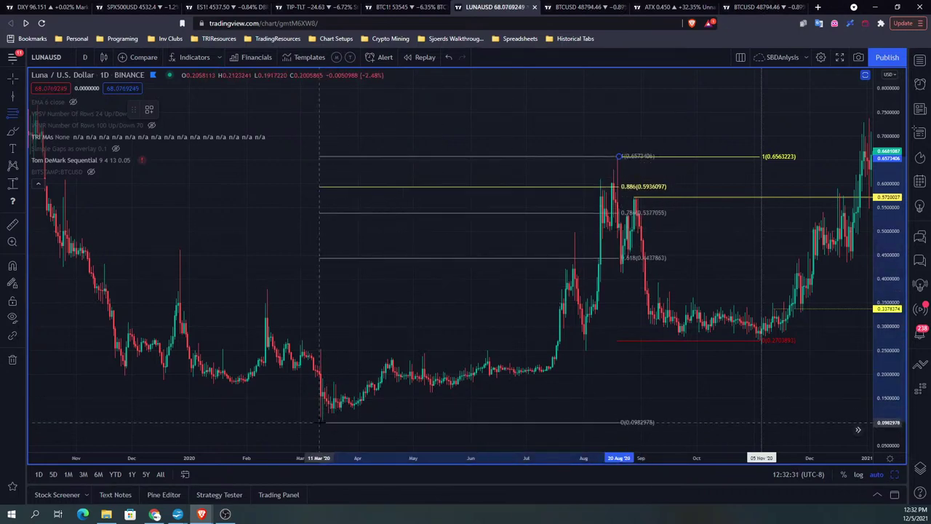
left_click(323, 422)
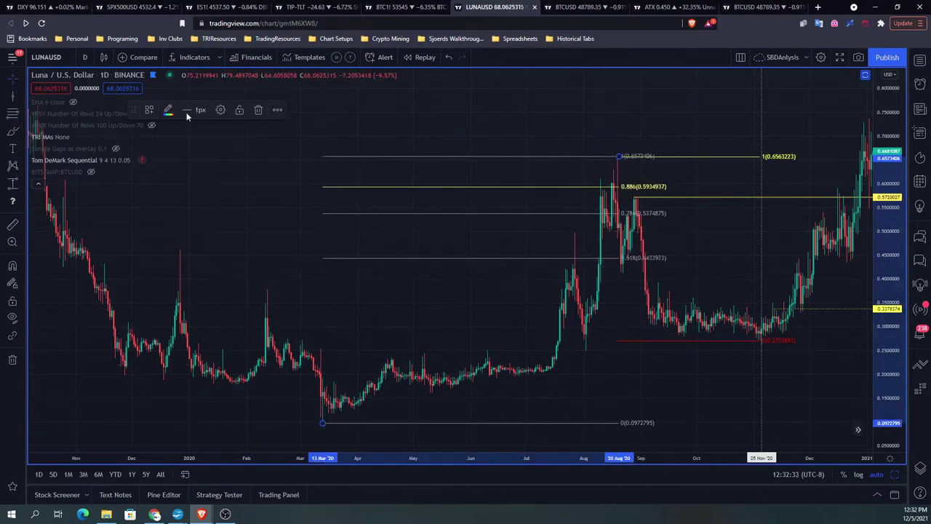
left_click(150, 110)
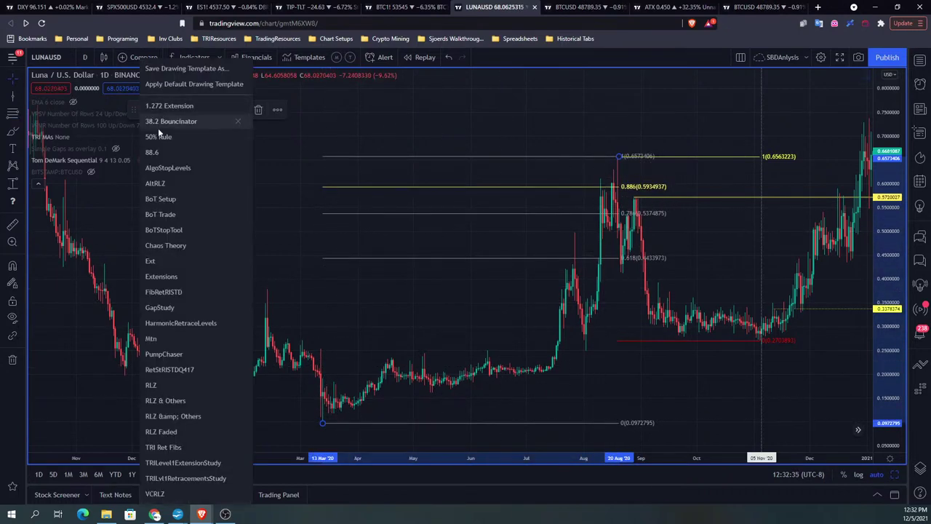
left_click(177, 384)
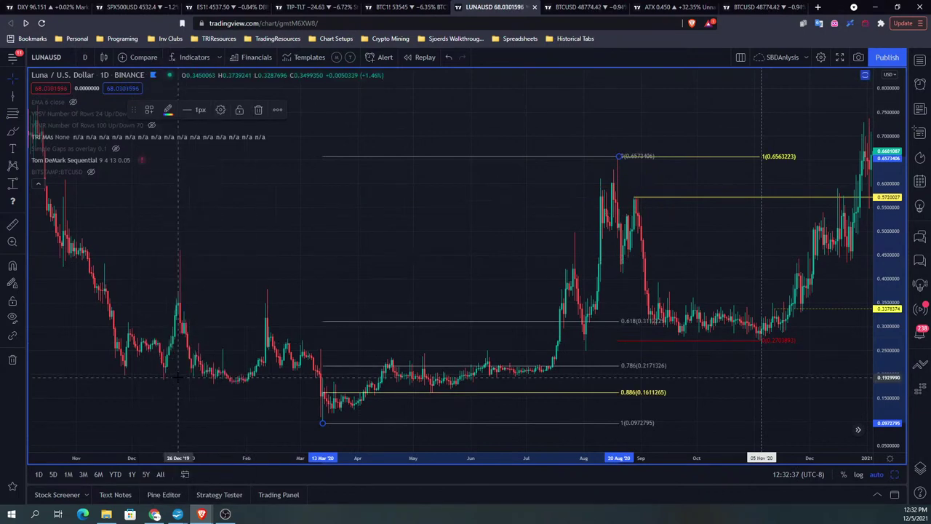
Step: Draw a rectangle from 22 July to 12 December 2020, covering about 0.311 down to 0.222 between the 0.618 and 0.786 levels
left_click(22, 131)
left_click(51, 170)
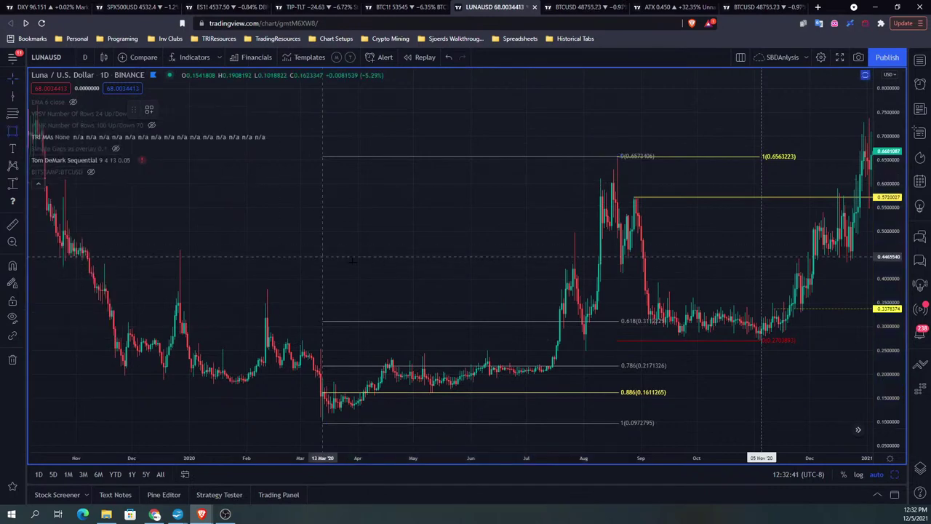
left_click(565, 321)
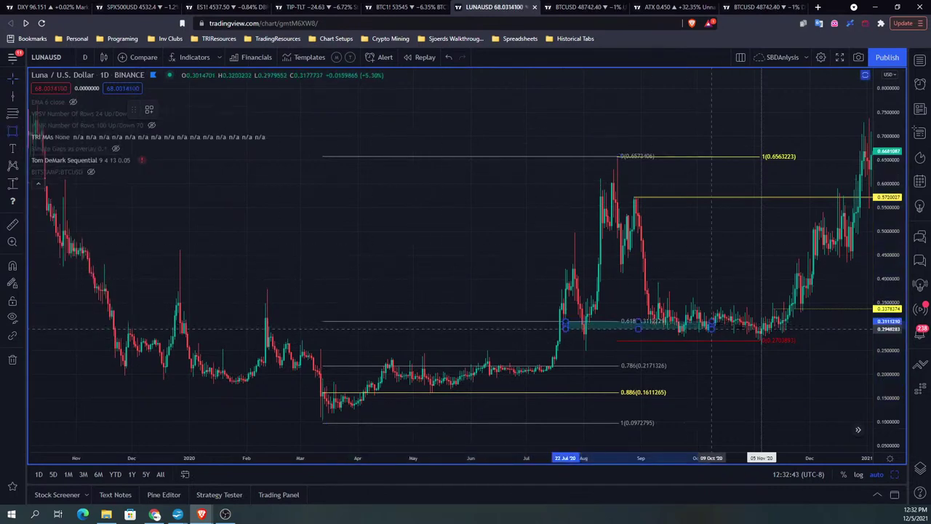
left_click(830, 365)
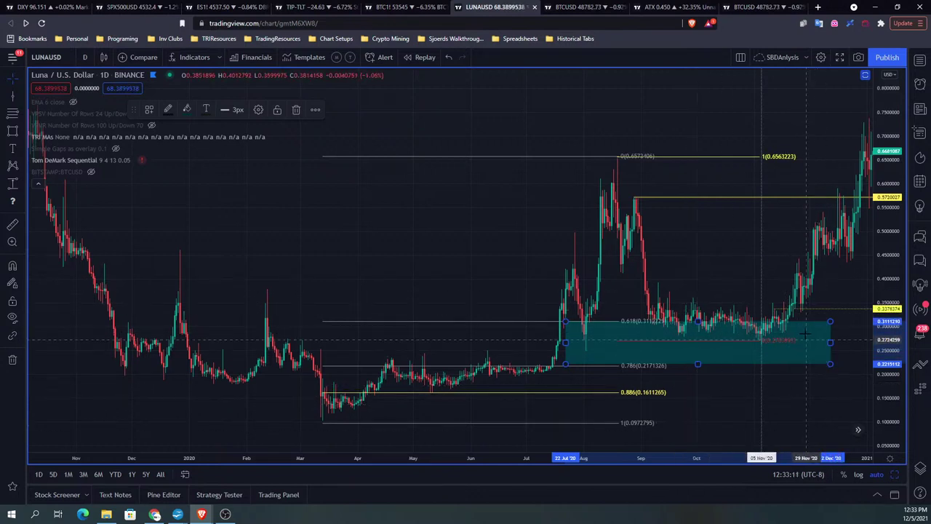
Step: Switch the chart to Line style and re-anchor the RLZ retracement to the line's August 2020 peak at 0.6033711 and March 2020 low at 0.1268100
left_click(105, 59)
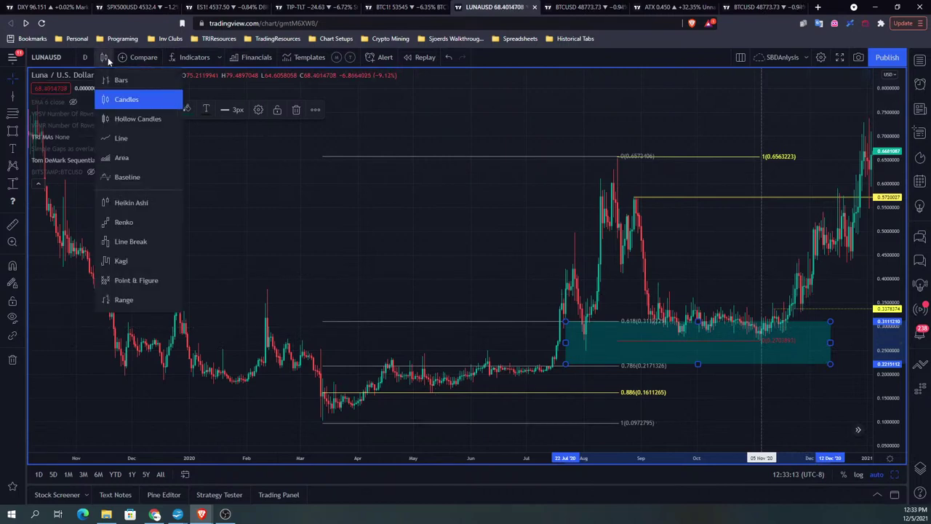
left_click(125, 136)
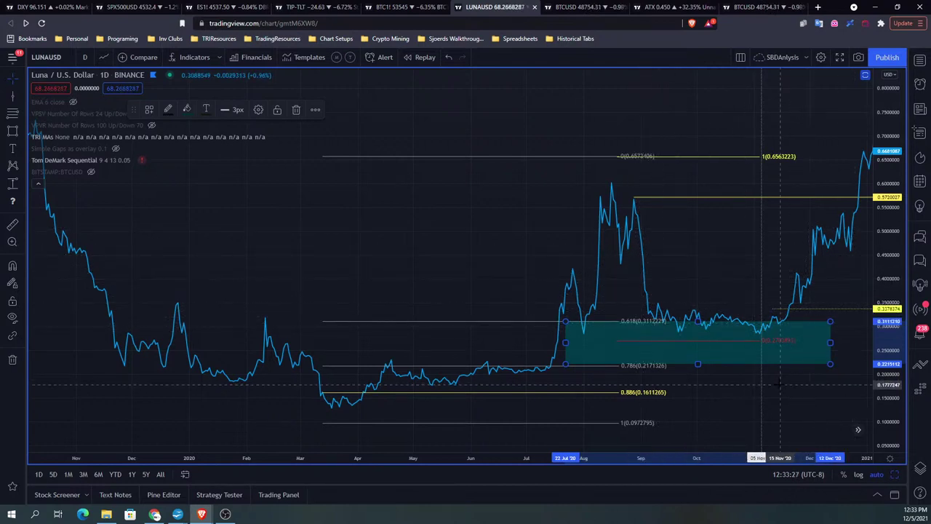
left_click(6, 80)
left_click(619, 155)
left_click_drag(619, 157, 611, 181)
left_click_drag(322, 422, 318, 408)
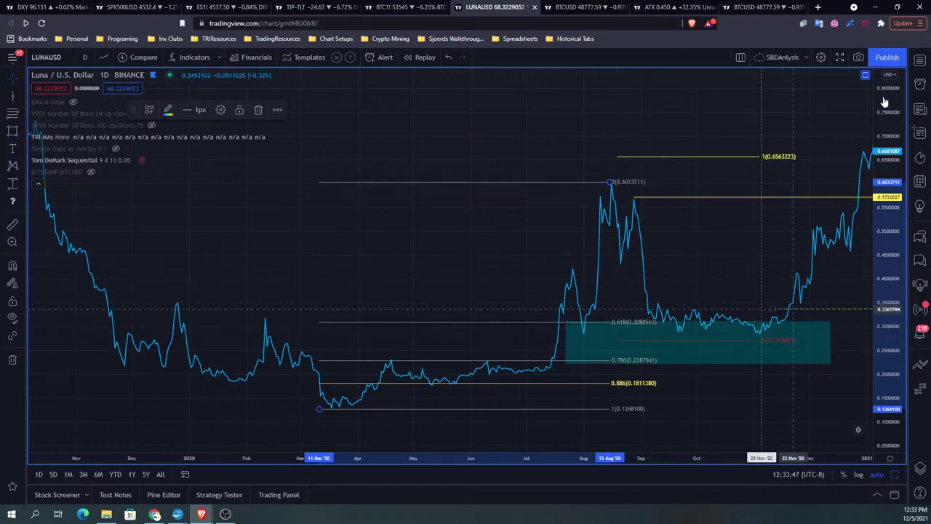
Step: Restore the multi-pane layout and maximise the RSI with Bollinger Bands pane to examine the November 2020 squeeze
left_click(866, 76)
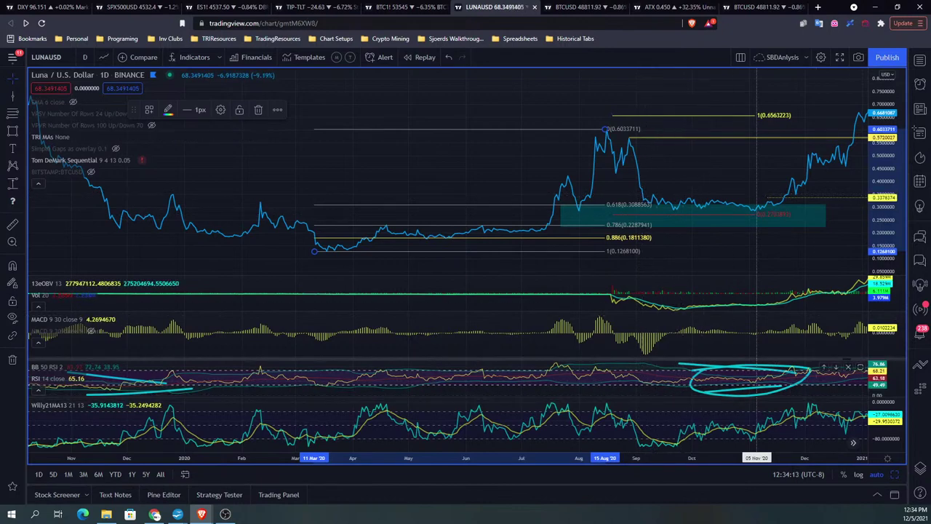
double_click(688, 385)
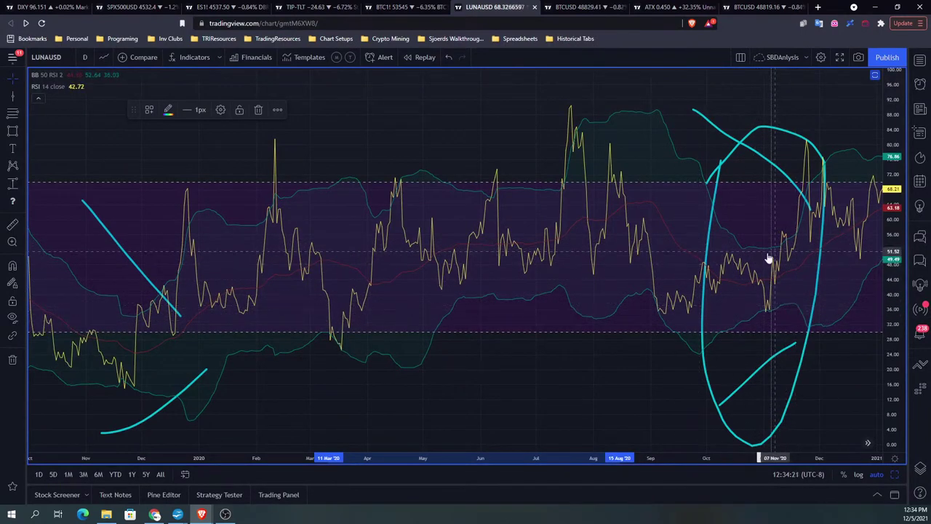
Step: Brush circles around the early November 2020 RSI dip and the midline cross just above it, and underline the September 2020 RSI lows
scroll(767, 308, "up", 3)
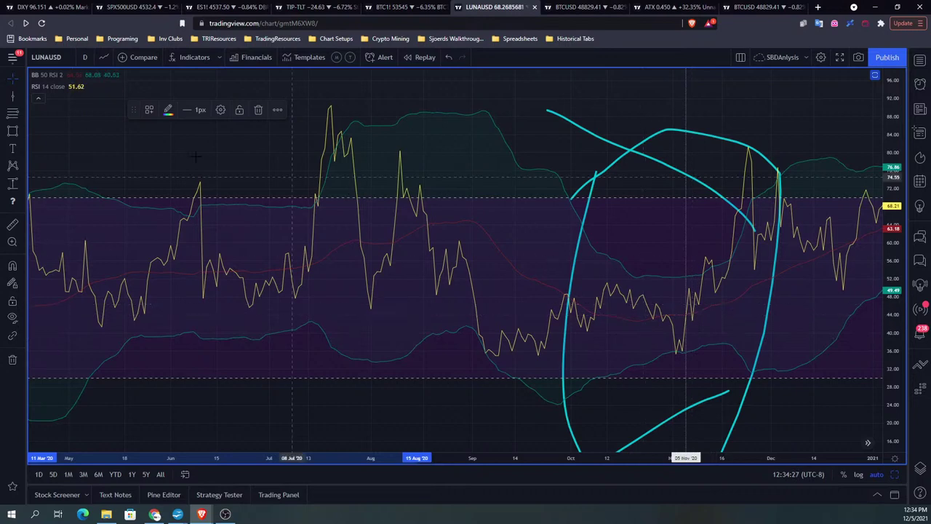
left_click(22, 131)
left_click(48, 131)
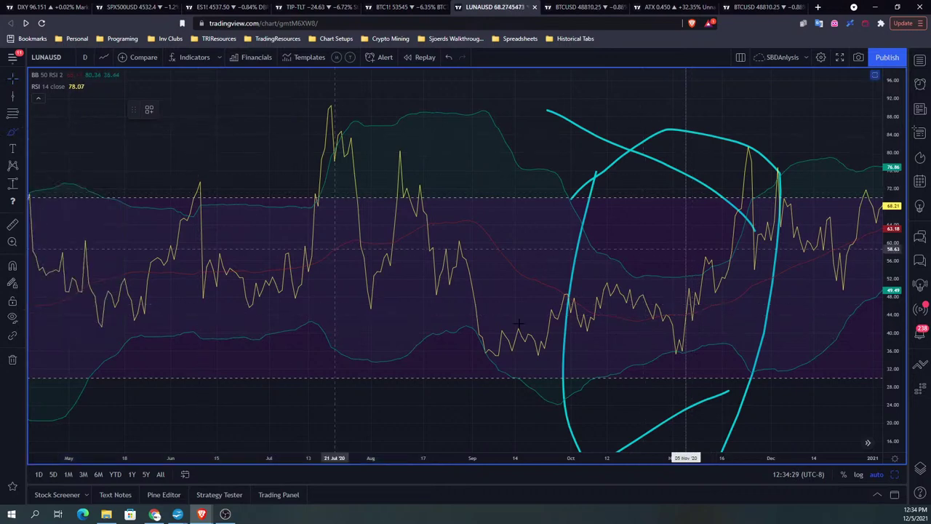
mouse_move(669, 335)
left_mouse_down()
mouse_move(683, 365)
mouse_move(700, 339)
mouse_move(685, 342)
left_mouse_up()
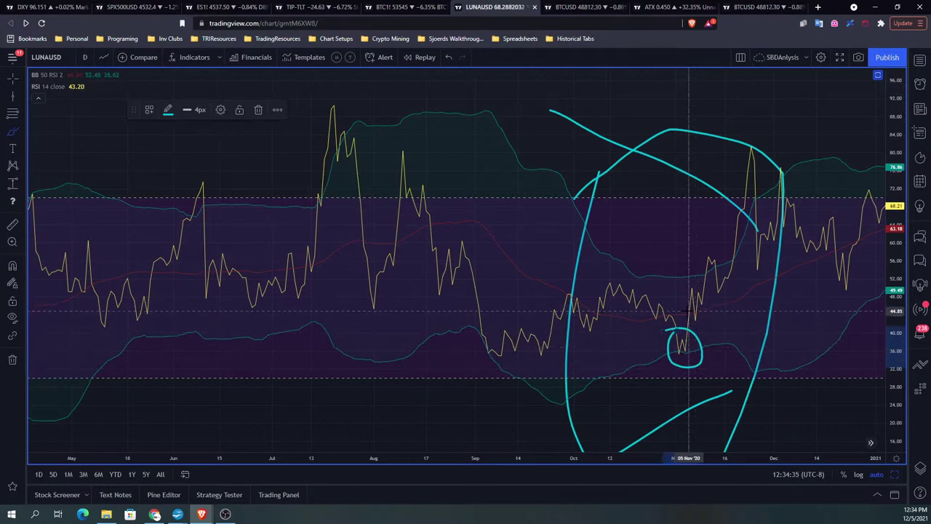
mouse_move(685, 326)
left_mouse_down()
mouse_move(688, 305)
mouse_move(687, 326)
left_mouse_up()
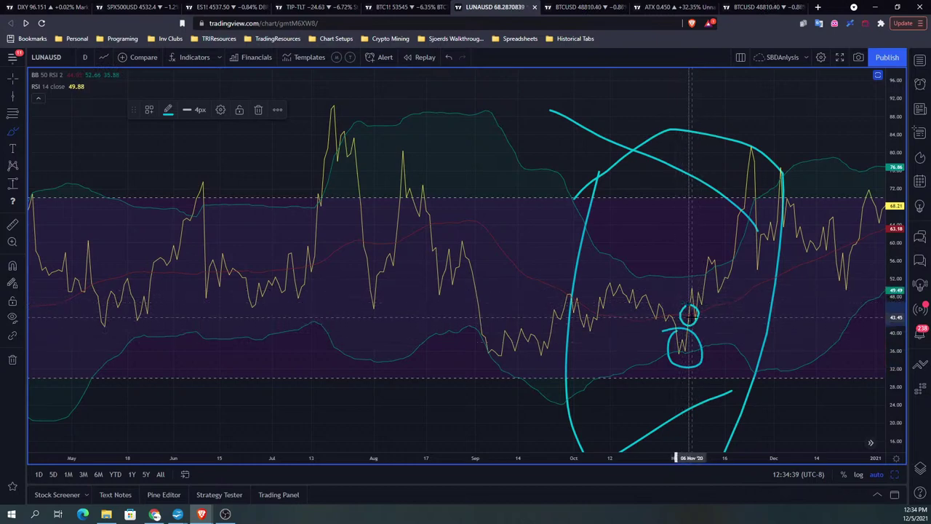
mouse_move(480, 346)
left_mouse_down()
mouse_move(506, 362)
mouse_move(549, 355)
left_mouse_up()
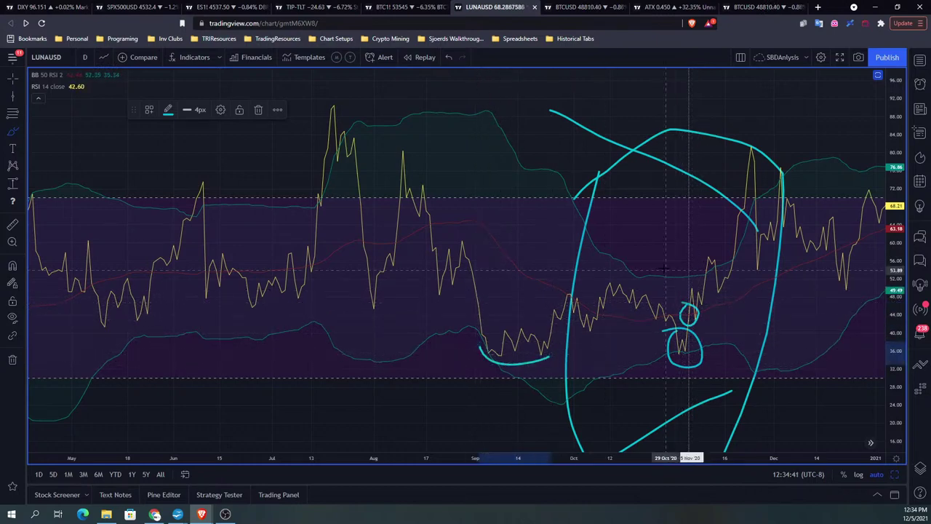
Step: Brush an arc over the October RSI peak, a curve under the November low, and a circled breakout line near 52, then restore the multi-pane layout
mouse_move(580, 278)
left_mouse_down()
mouse_move(622, 270)
mouse_move(650, 281)
left_mouse_up()
left_click_drag(655, 344, 725, 336)
mouse_move(593, 281)
left_mouse_down()
mouse_move(731, 279)
mouse_move(723, 287)
mouse_move(709, 269)
left_mouse_up()
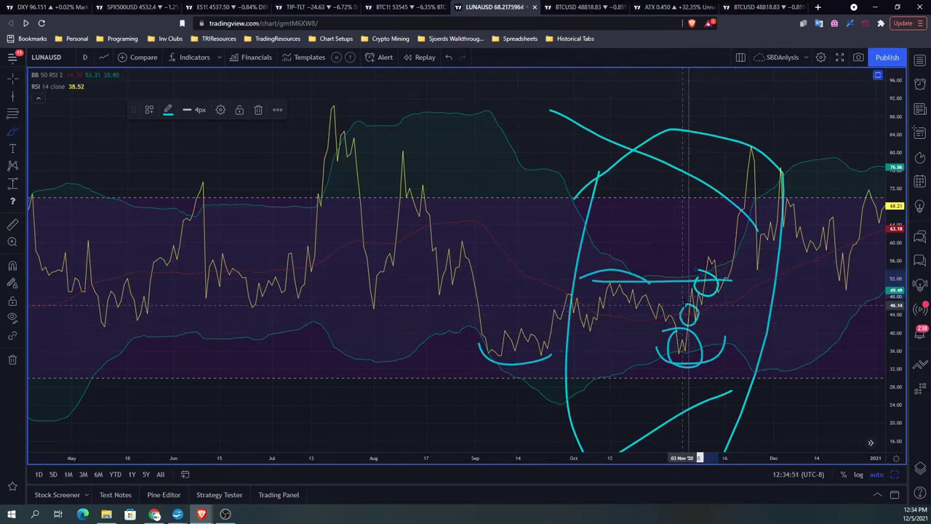
left_click(878, 75)
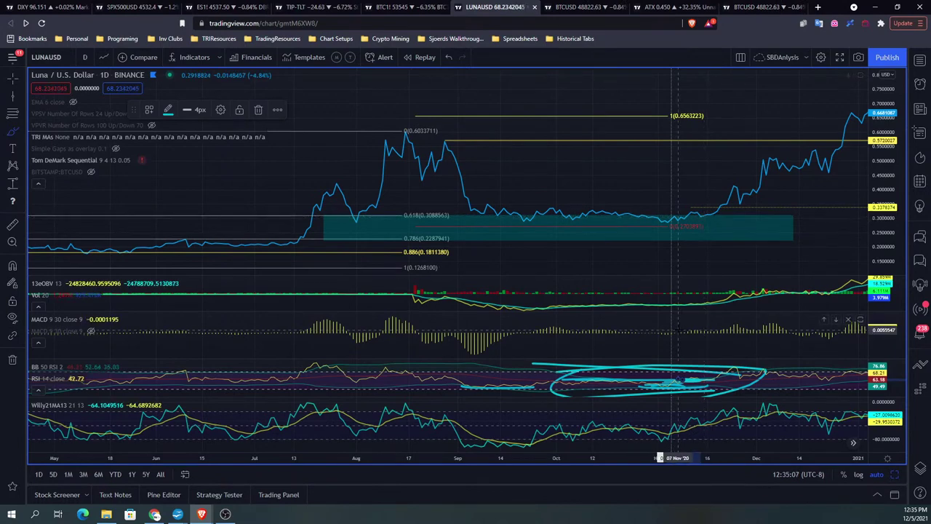
scroll(660, 222, "down", 3)
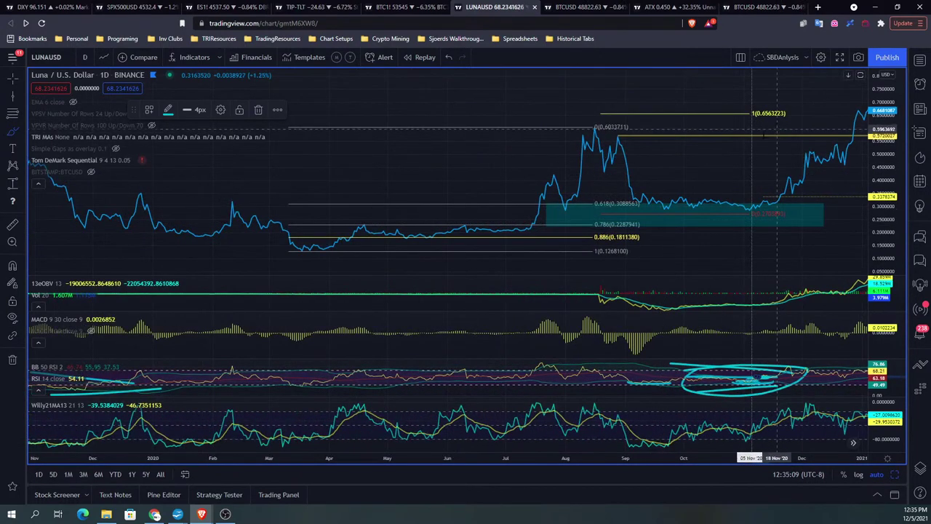
Step: Switch to the BCS Questions document and read the forex question about small time frames and trading a funded account
mouse_move(203, 514)
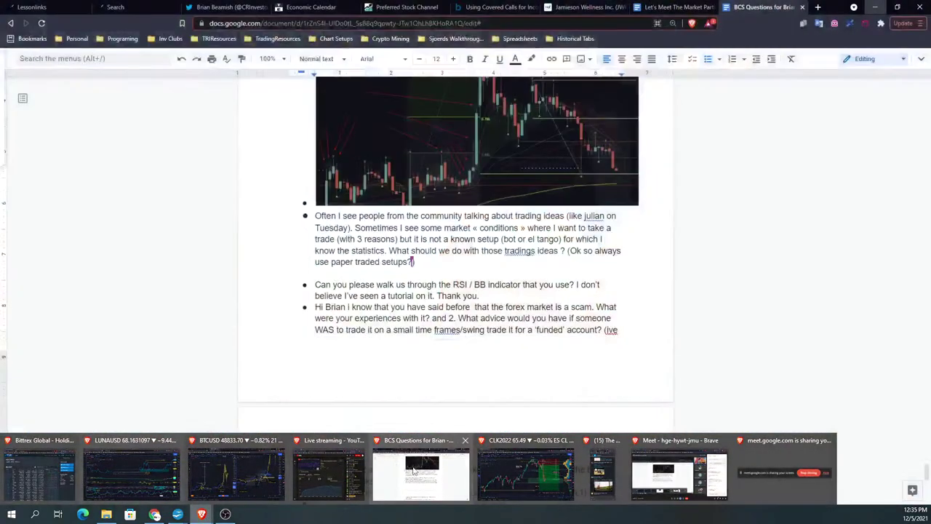
left_click(420, 475)
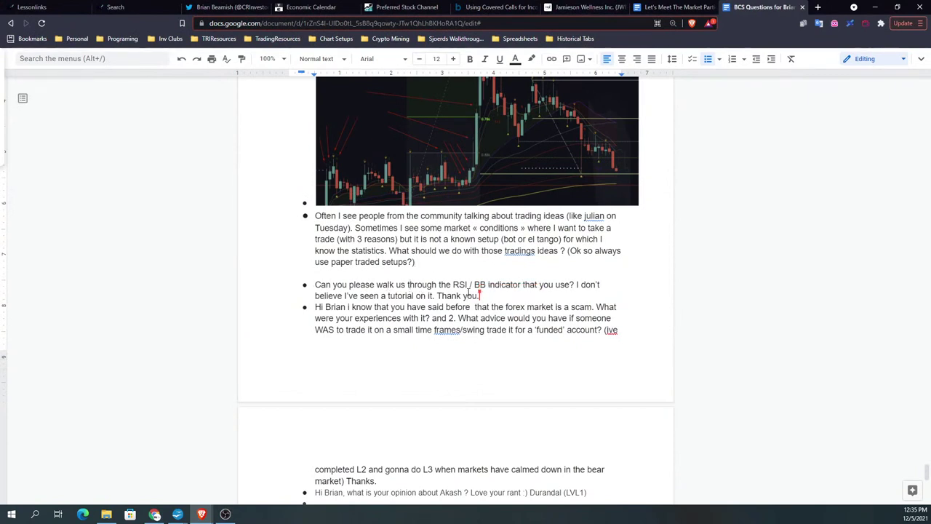
scroll(350, 312, "down", 3)
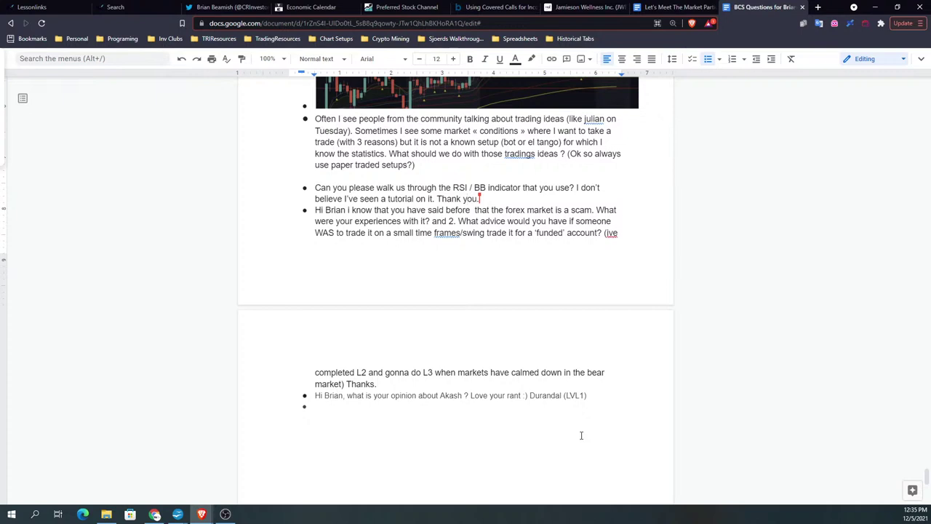
left_click(456, 233)
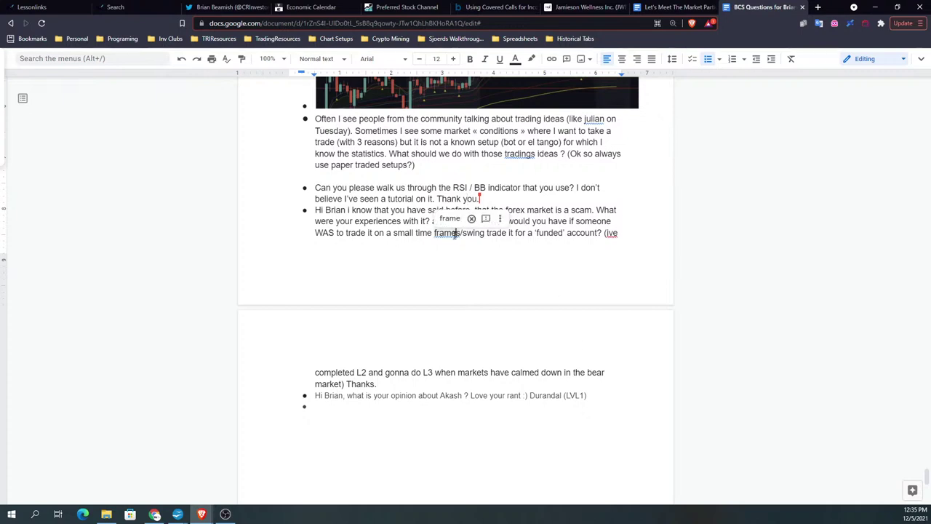
left_click(536, 233)
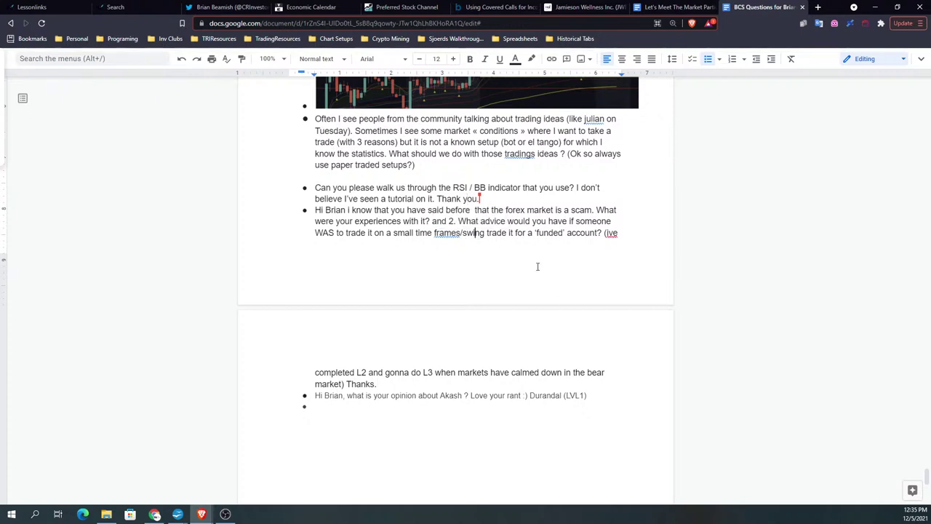
key("End")
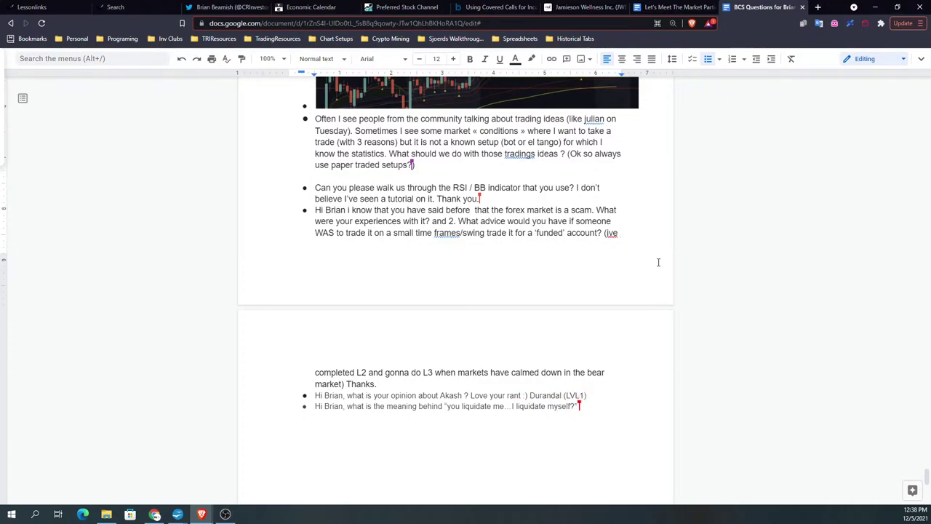
Step: Switch to the LUNAUSD chart window and change its chart style to Candles
mouse_move(201, 513)
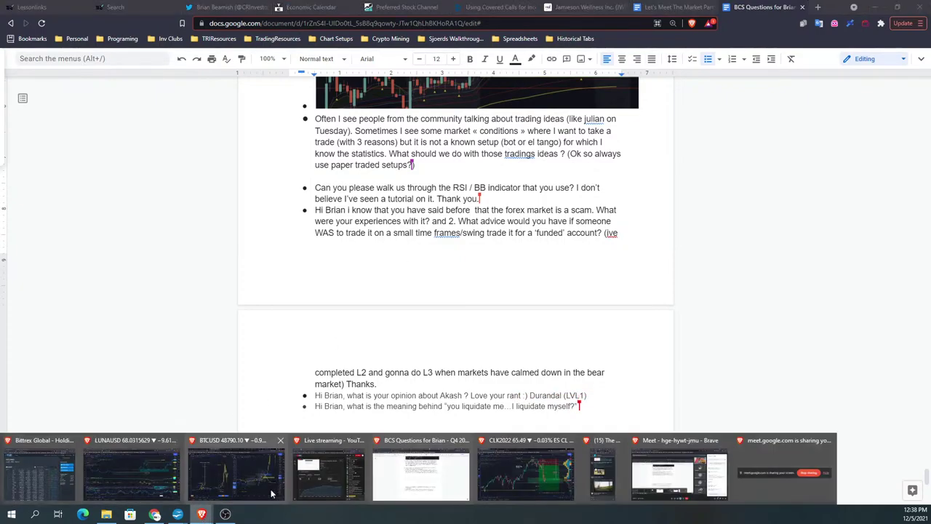
mouse_move(335, 484)
mouse_move(534, 480)
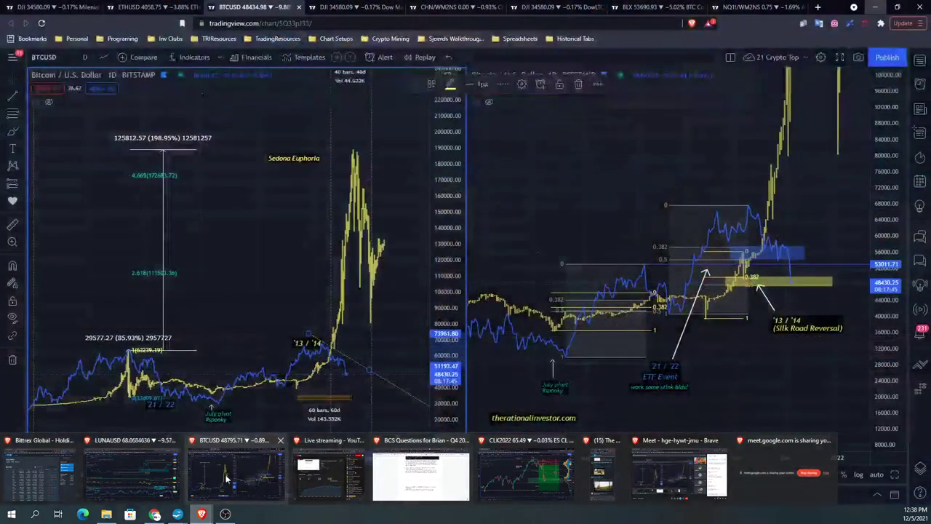
left_click(149, 485)
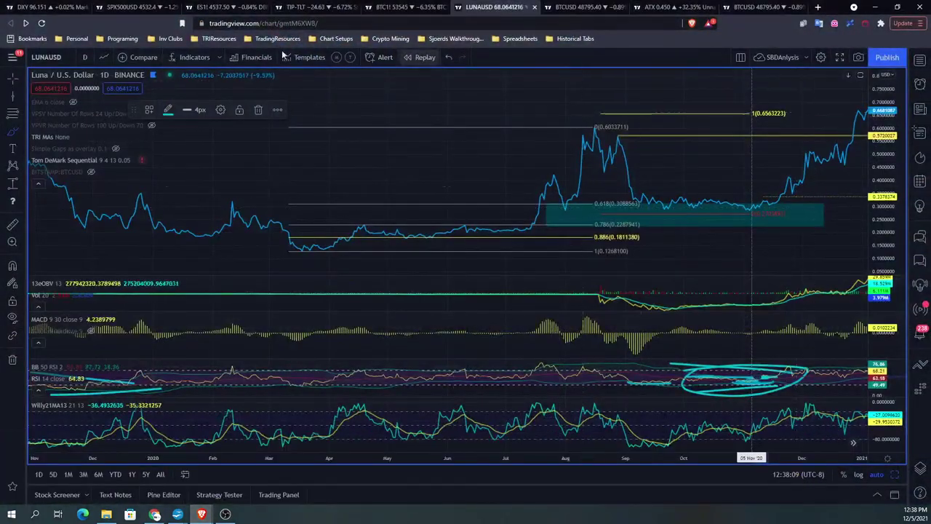
left_click(106, 58)
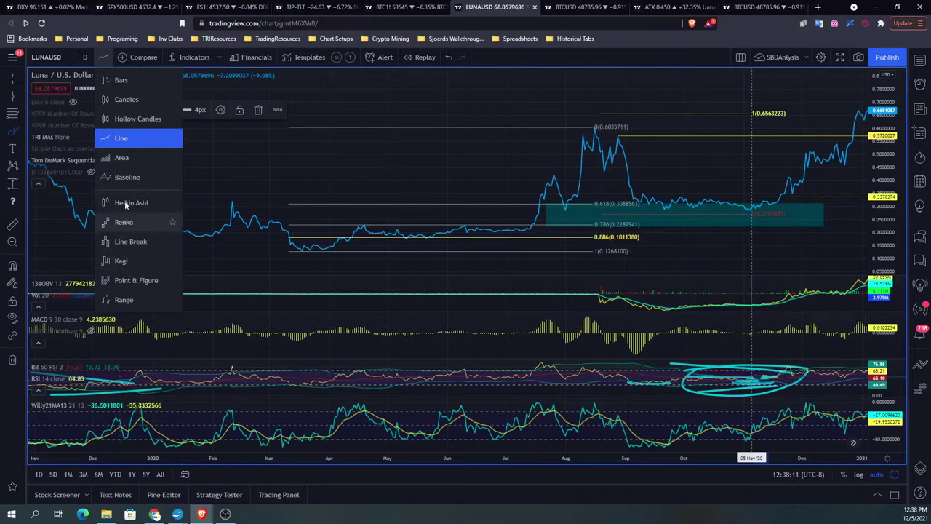
left_click(128, 99)
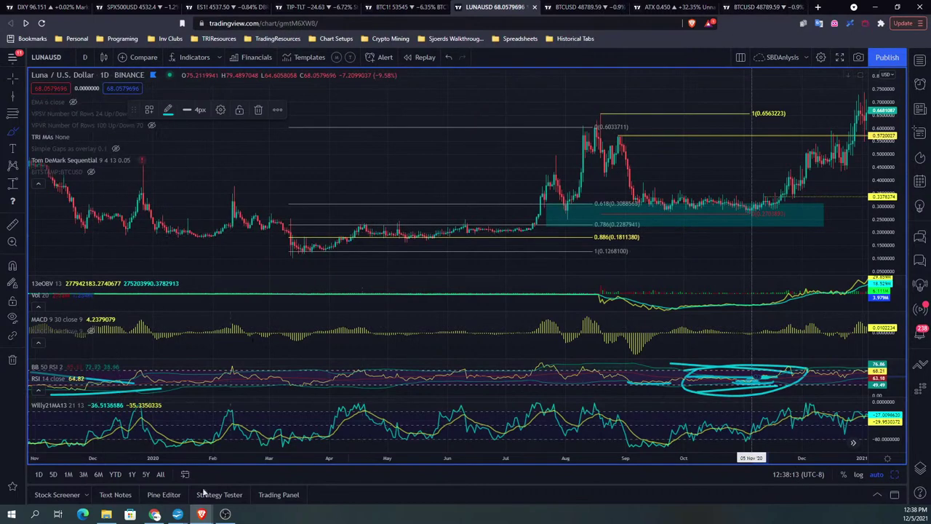
Step: Minimise the LUNAUSD chart and BCS Questions windows and bring up the CLK2022 crude oil futures chart window
left_click(875, 7)
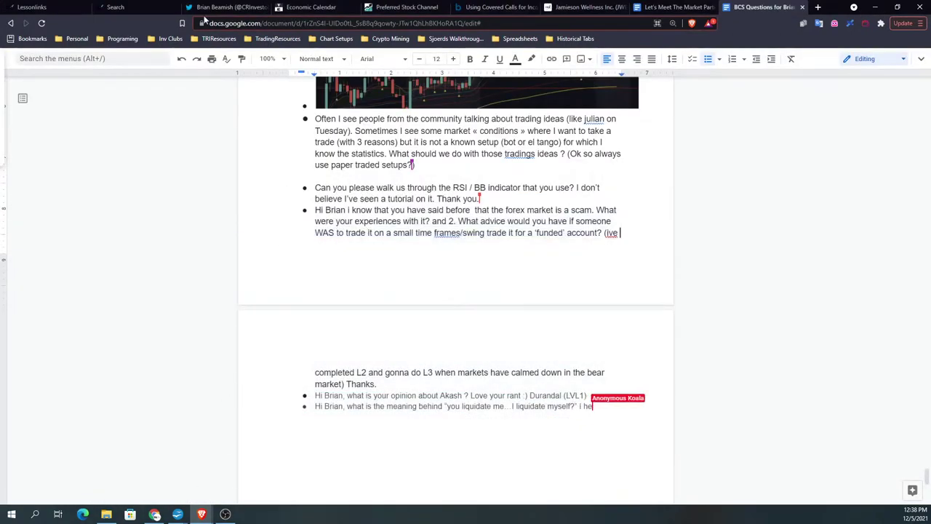
left_click(875, 7)
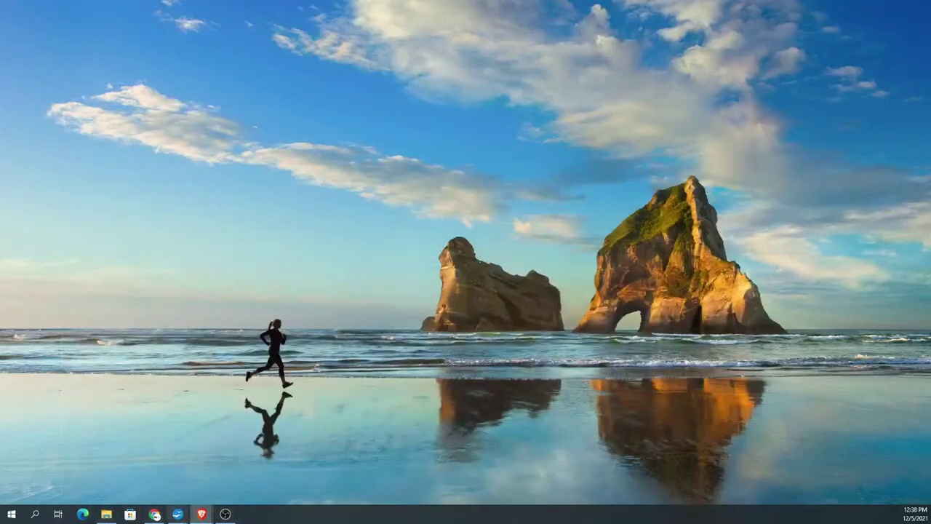
mouse_move(201, 514)
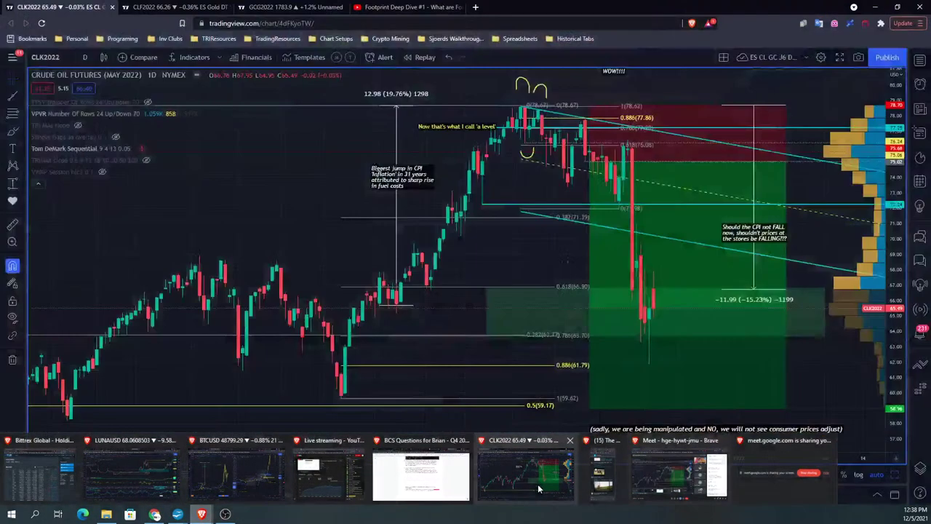
left_click(525, 475)
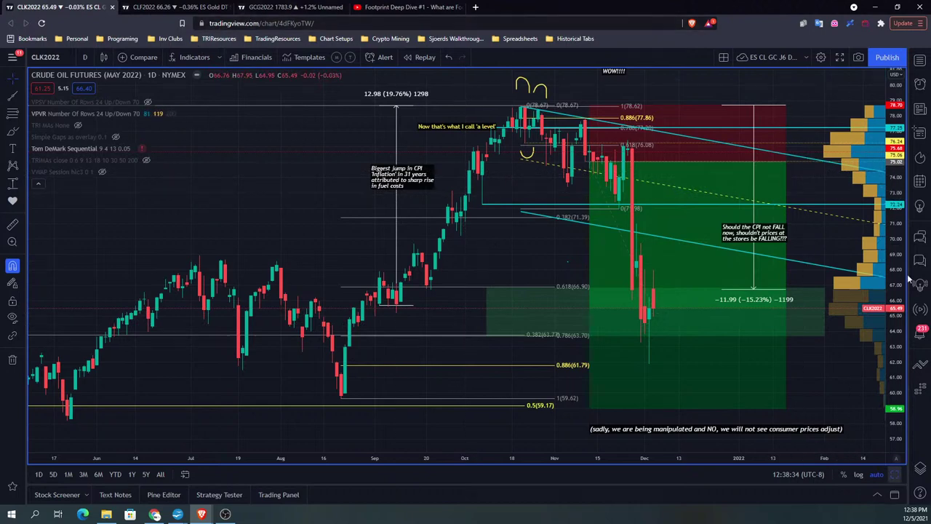
Step: Restore the CLK2022 multi-chart layout, switch to the CLF2022 chart tab and maximise its 3-minute crude oil chart
left_click(895, 474)
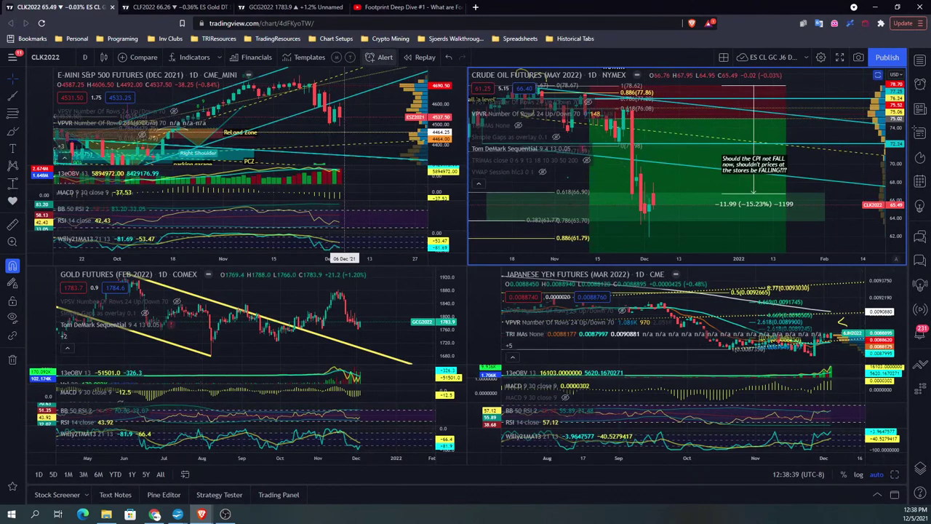
left_click(163, 6)
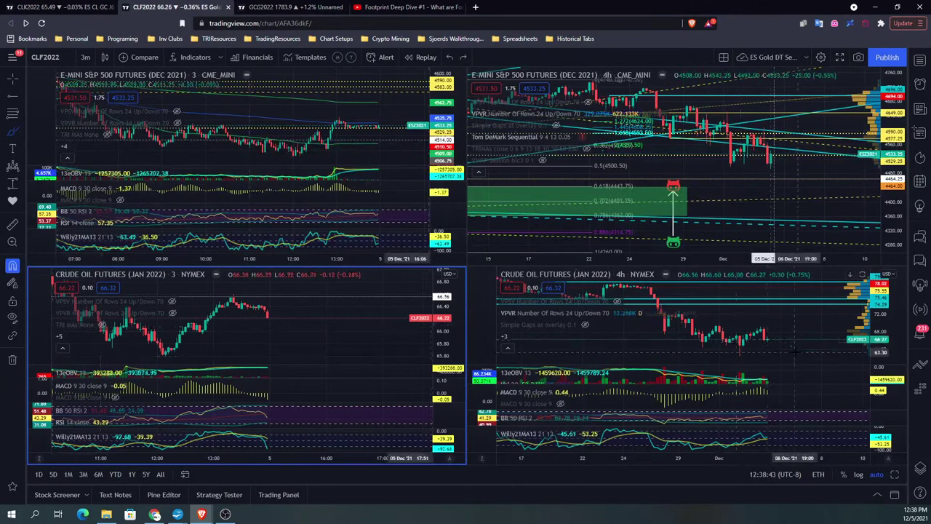
left_click(896, 474)
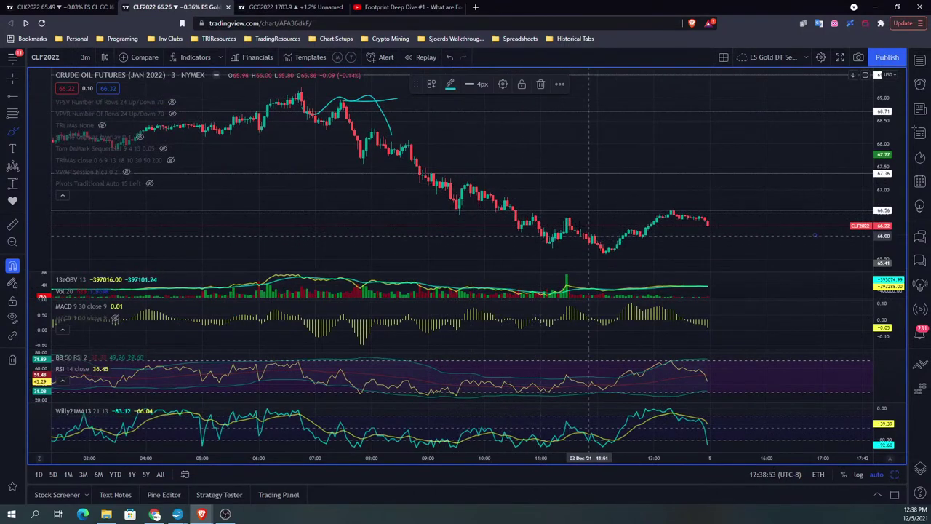
Step: Place a horizontal ray at 65.73 from the 11:12 low on 3 December and delete the old brush strokes beside the morning peak
left_click(553, 249)
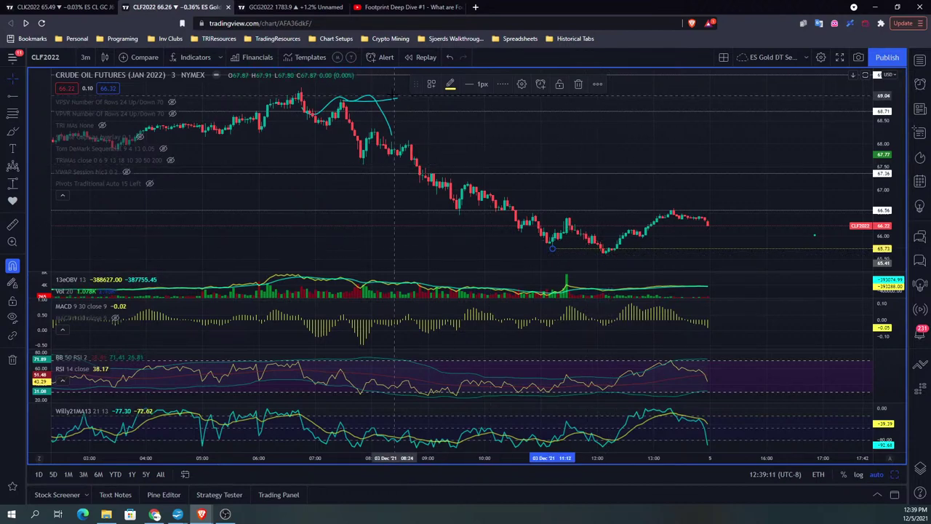
left_click(376, 104)
left_click_drag(376, 104, 379, 105)
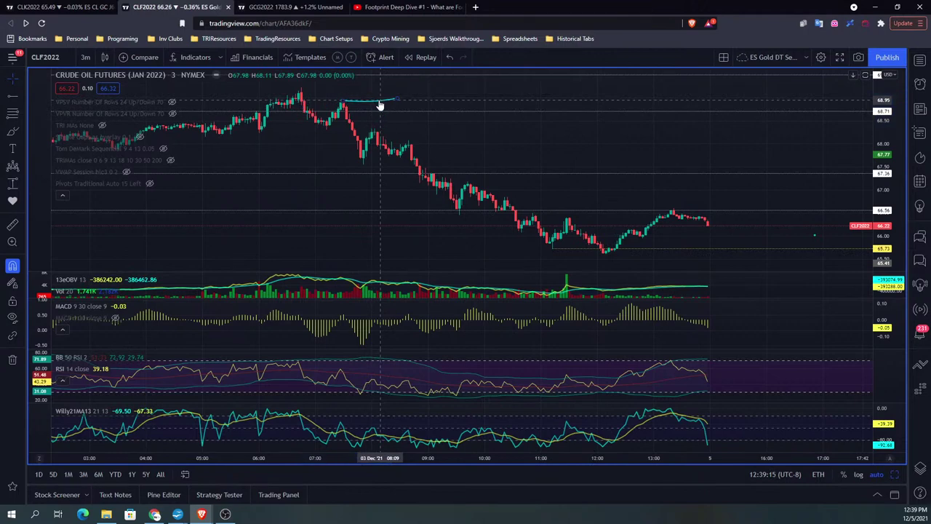
key("Delete")
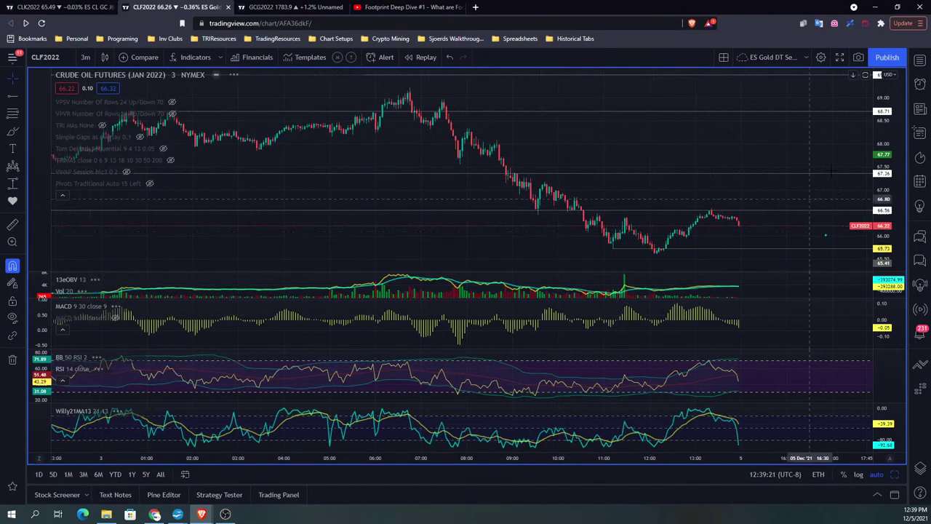
Step: Maximise the crude oil price pane and place a horizontal ray at 68.96 from the 07:30 high on 3 December
left_click(865, 76)
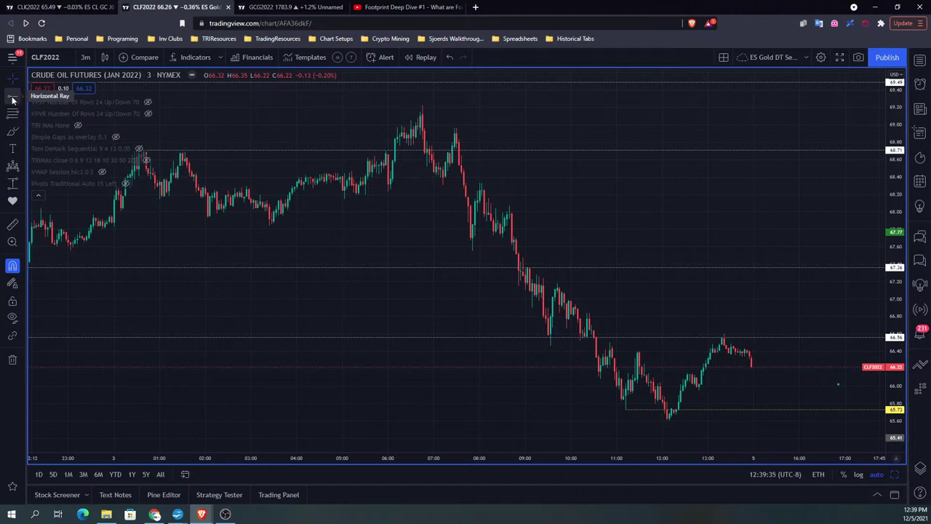
left_click(18, 98)
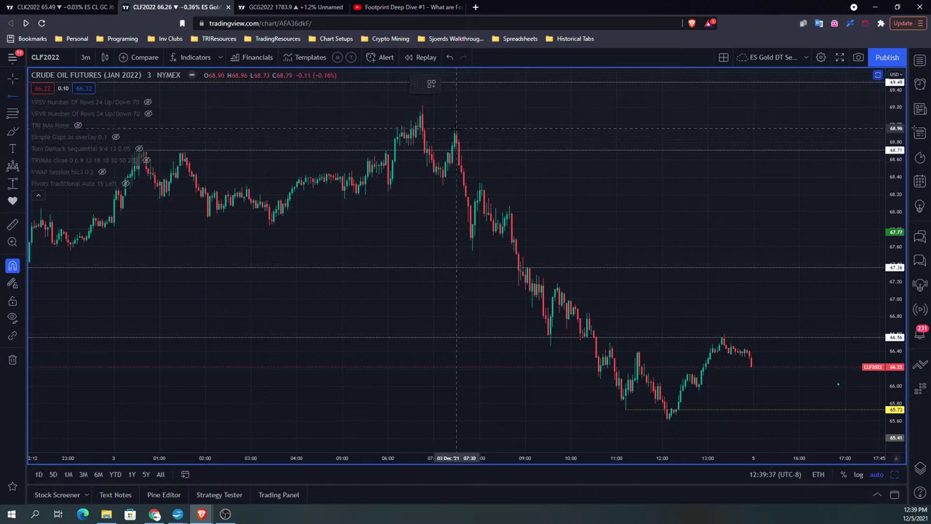
left_click(456, 130)
left_click_drag(456, 129, 457, 133)
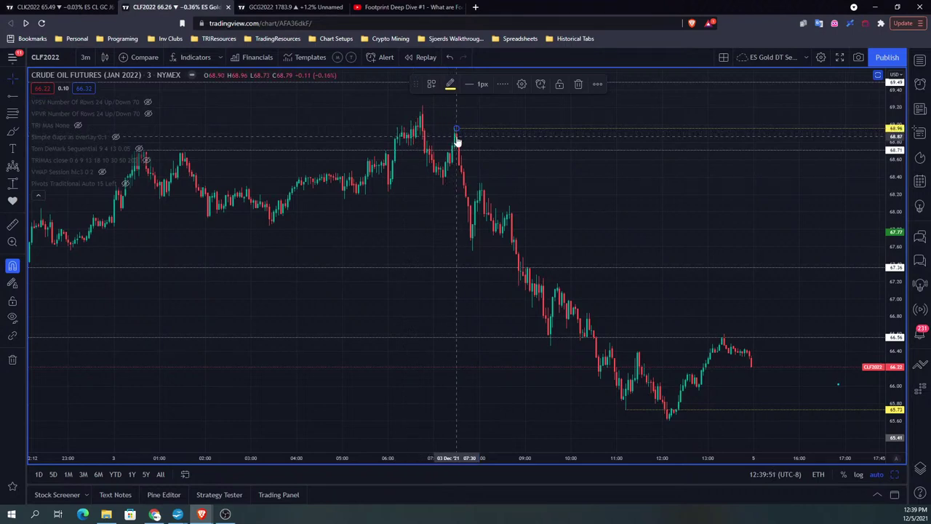
Step: Brush arcs over the two morning peaks and a line extending from the low between them, undoing the extra arc at the 07:30 high
left_click(13, 130)
mouse_move(413, 120)
left_mouse_down()
mouse_move(435, 98)
mouse_move(489, 115)
left_mouse_up()
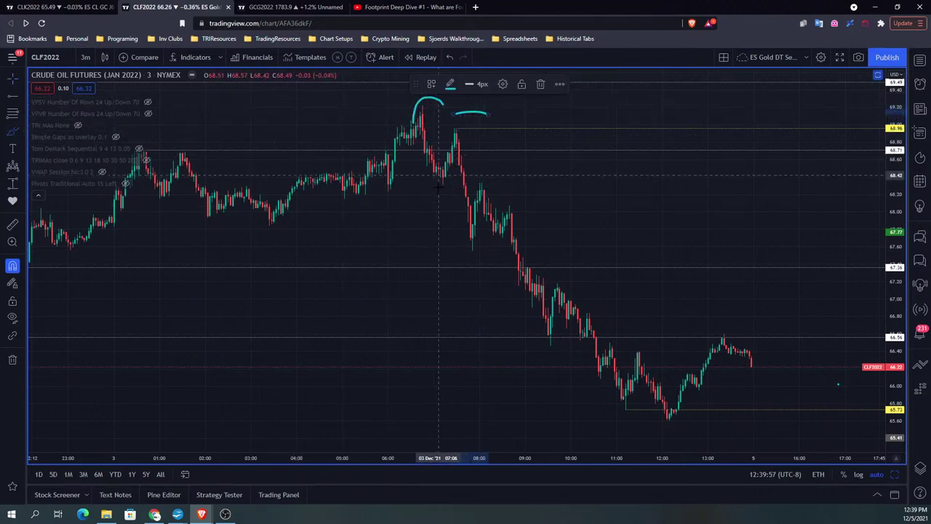
left_click_drag(446, 181, 525, 184)
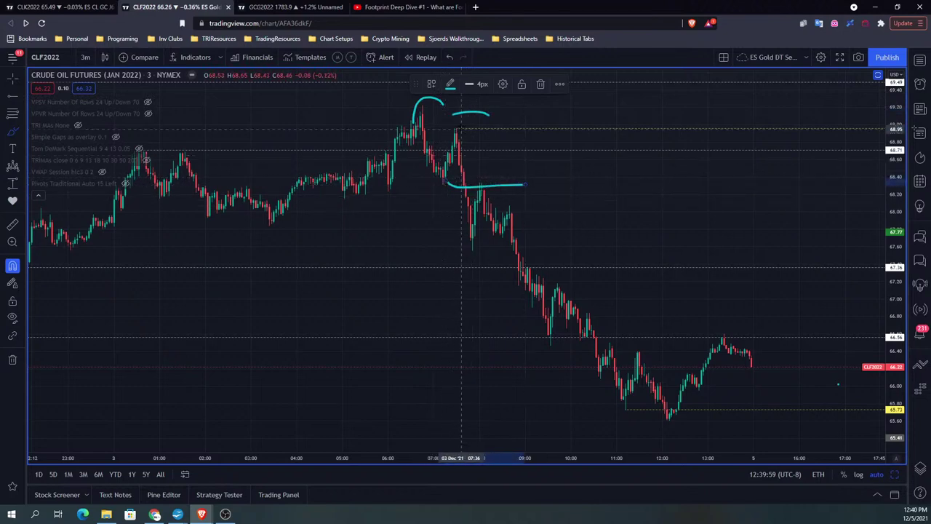
left_click_drag(446, 184, 466, 120)
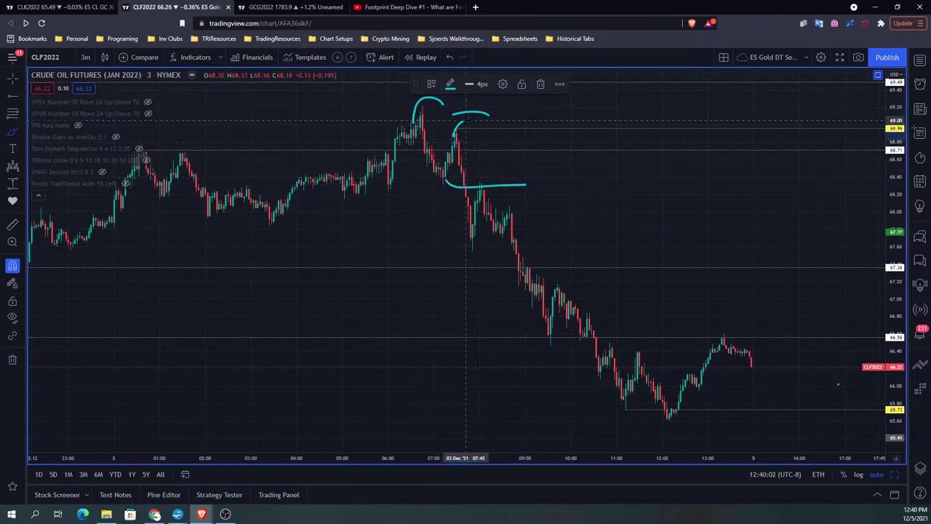
left_click(449, 57)
Step: Brush a hypothetical rally from the 08:40 swing high up towards 68.96 and back down, with a short rising line above it
mouse_move(512, 213)
left_mouse_down()
mouse_move(536, 134)
mouse_move(562, 193)
left_mouse_up()
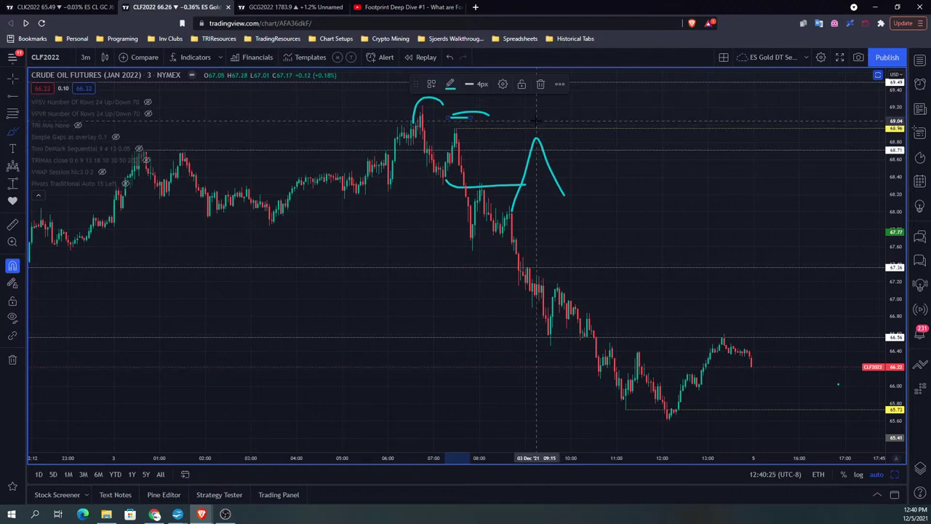
left_click_drag(538, 122, 585, 109)
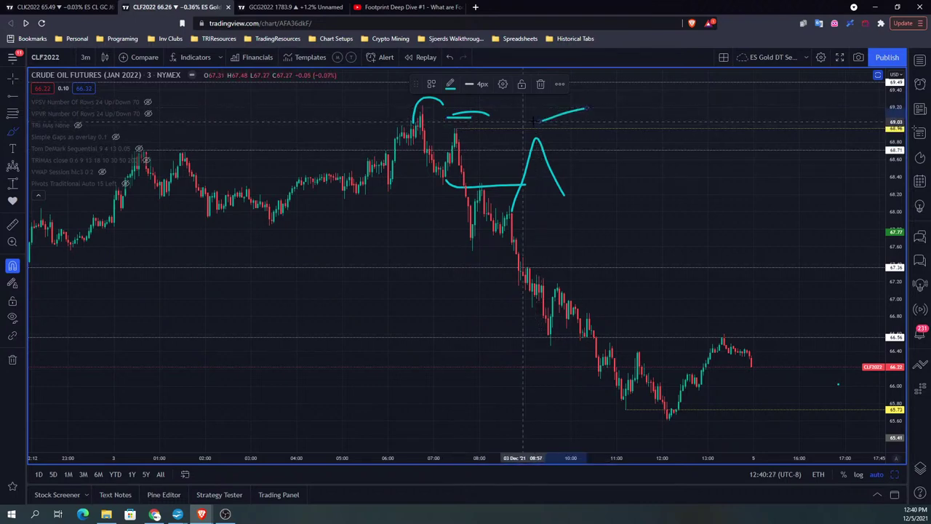
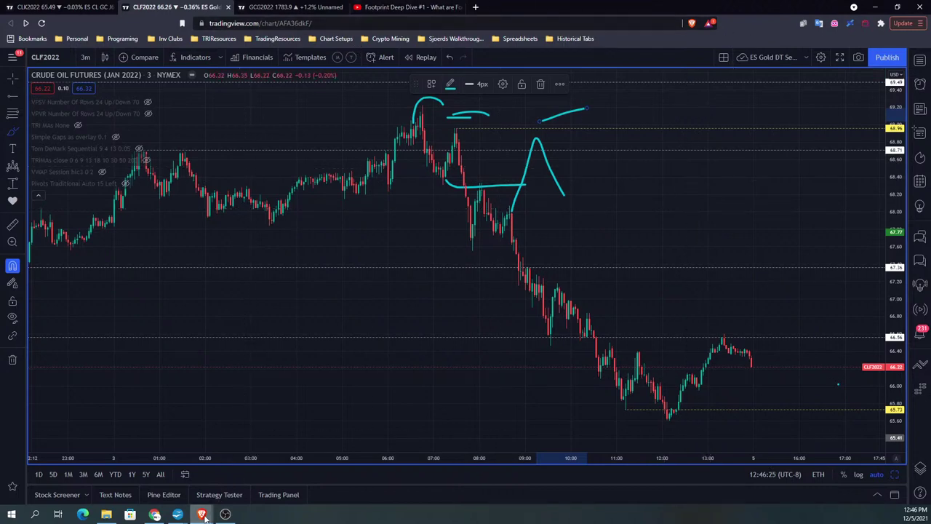
Step: Switch to the BCS Questions document window and open the bookmarked TRi Spec Demo Models '21 spreadsheet in a new tab
mouse_move(201, 514)
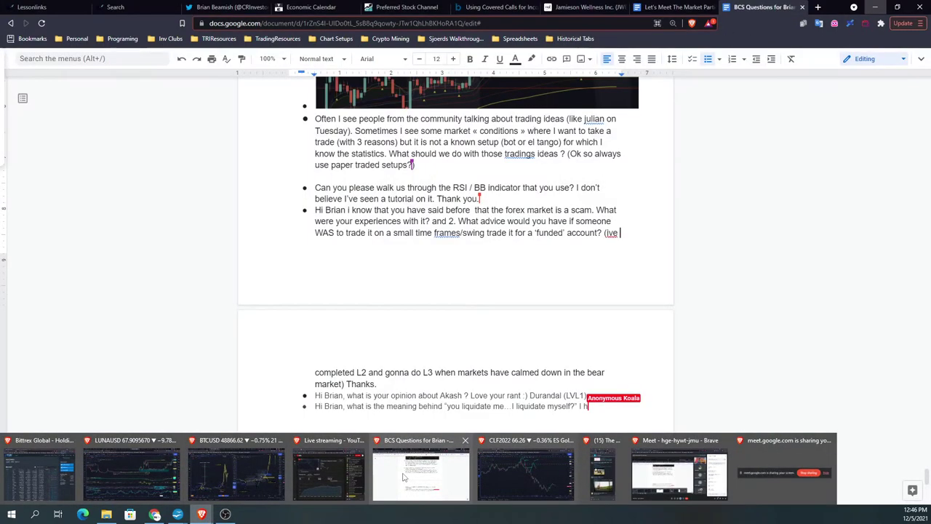
left_click(403, 476)
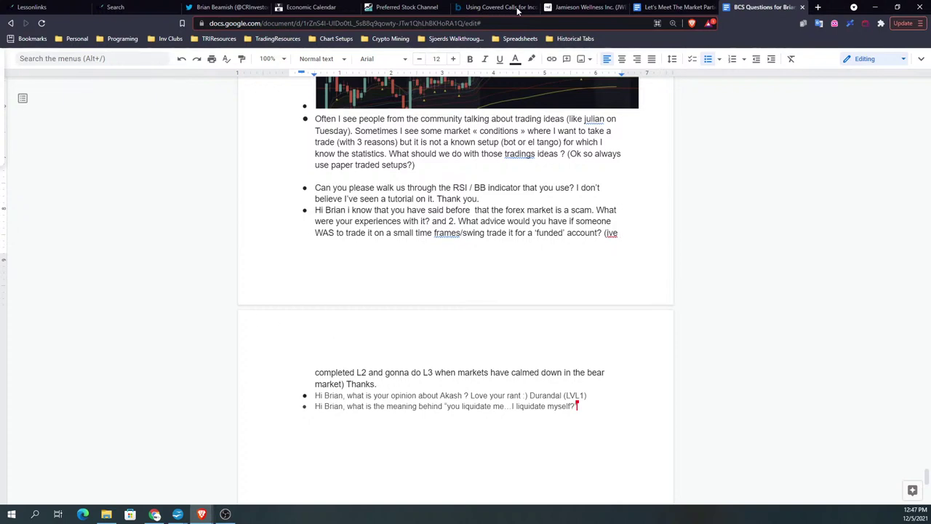
left_click(515, 40)
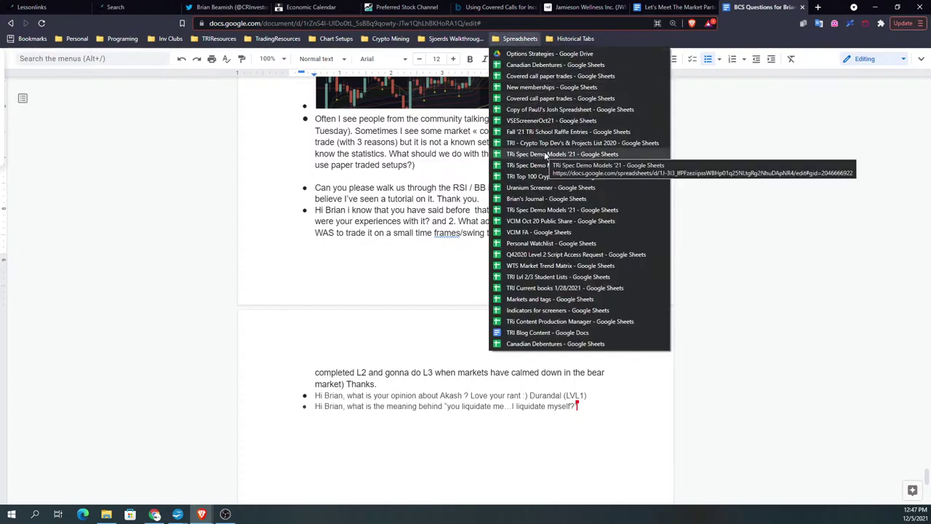
right_click(556, 154)
left_click(568, 161)
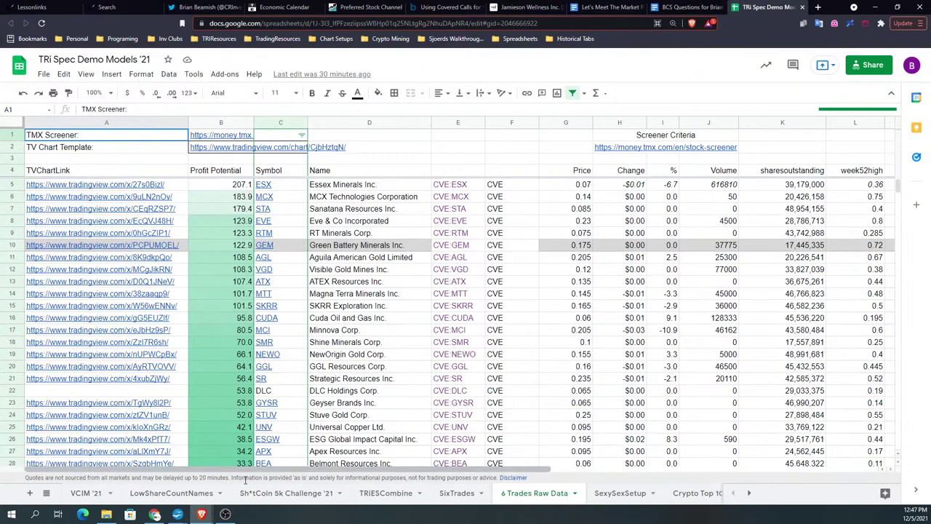
Step: Examine the TRiESCombine sheet's trade log, from the October entries to the Tues Nov 21, 2021 trades
left_click(371, 493)
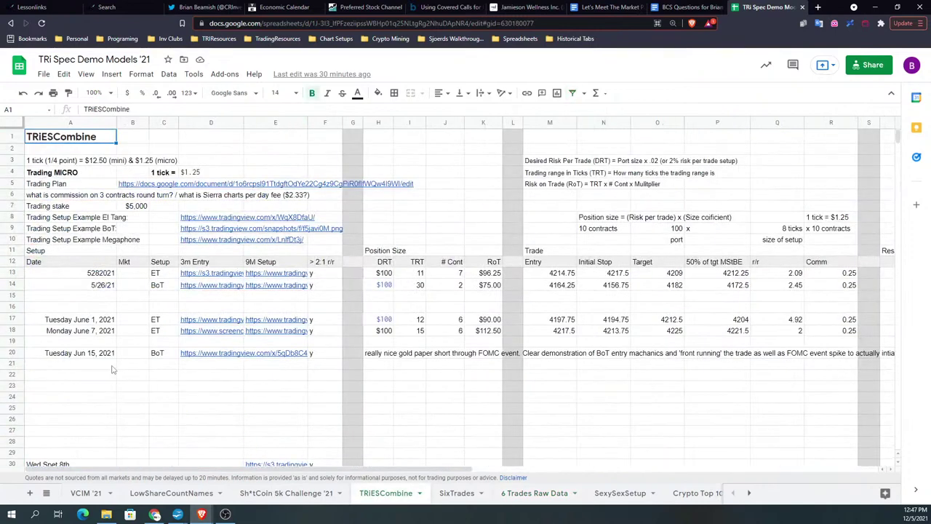
scroll(112, 369, "down", 5)
scroll(113, 370, "down", 4)
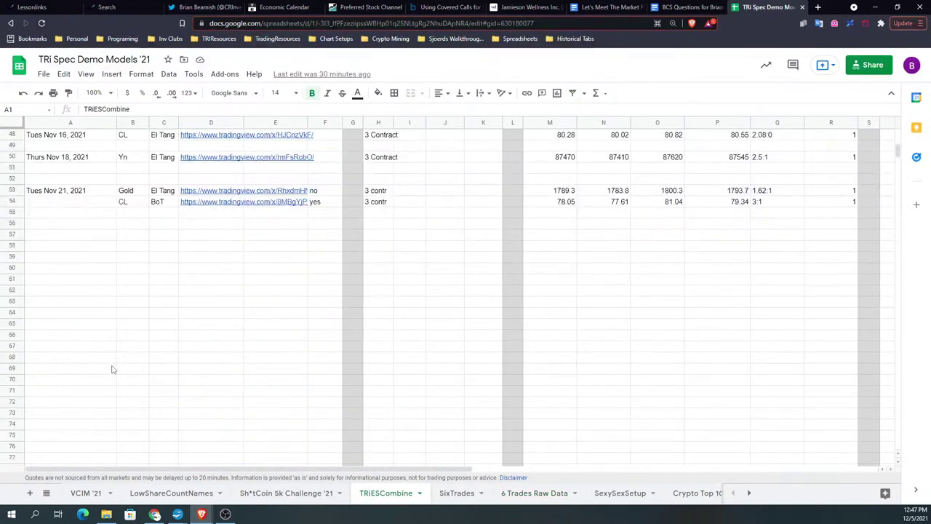
scroll(113, 367, "up", 2)
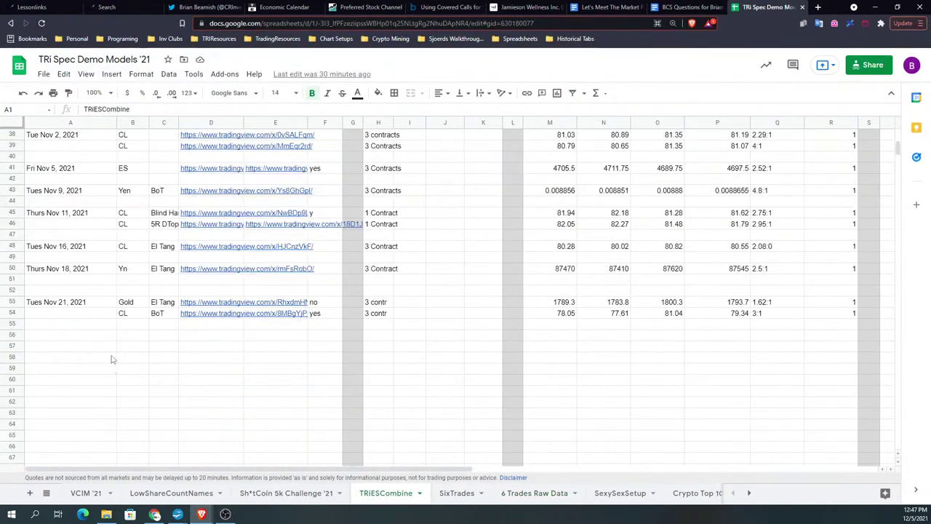
left_click(86, 304)
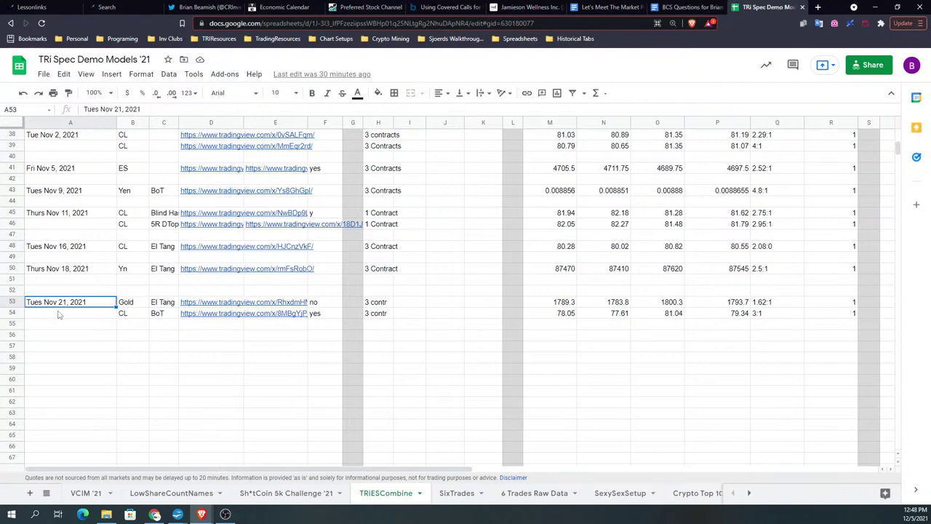
scroll(93, 320, "up", 2)
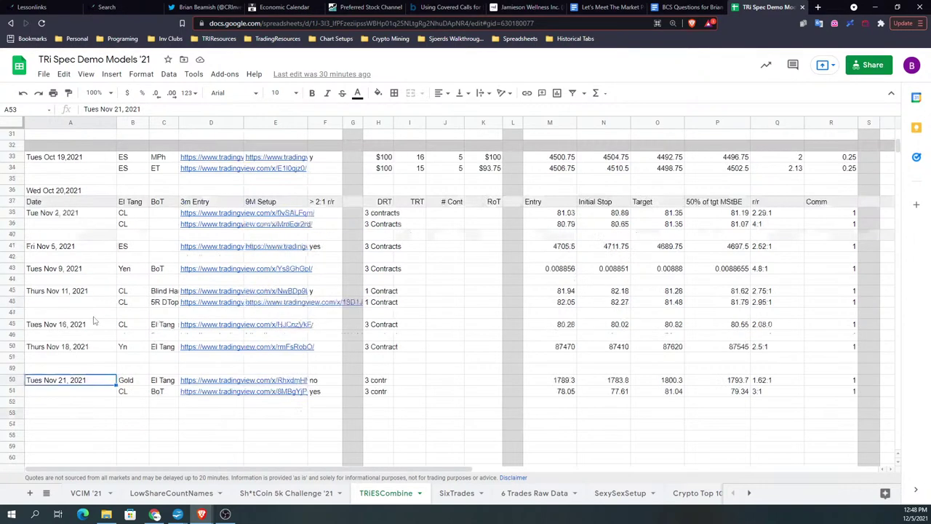
scroll(94, 321, "up", 1)
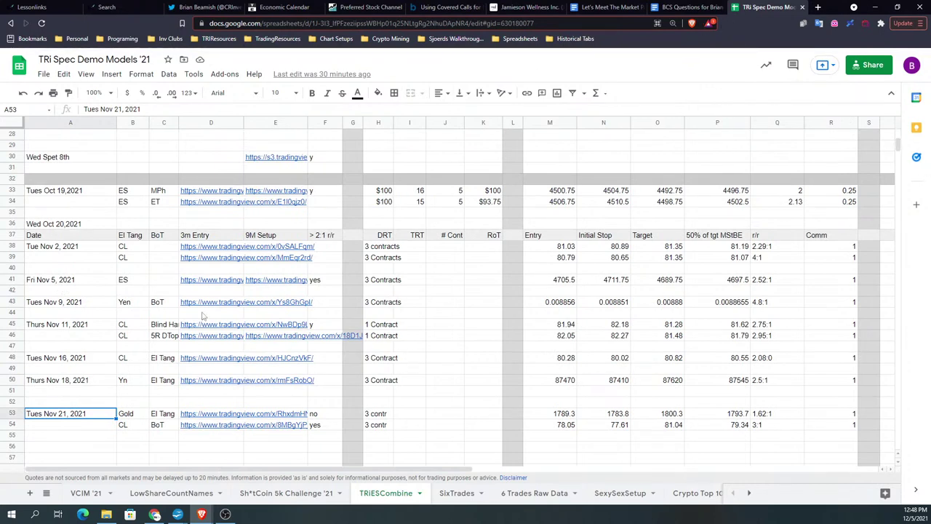
Step: Close the TRi Spec Demo Models '21 spreadsheet and minimise the BCS Questions and CLF2022 chart windows
left_click(802, 7)
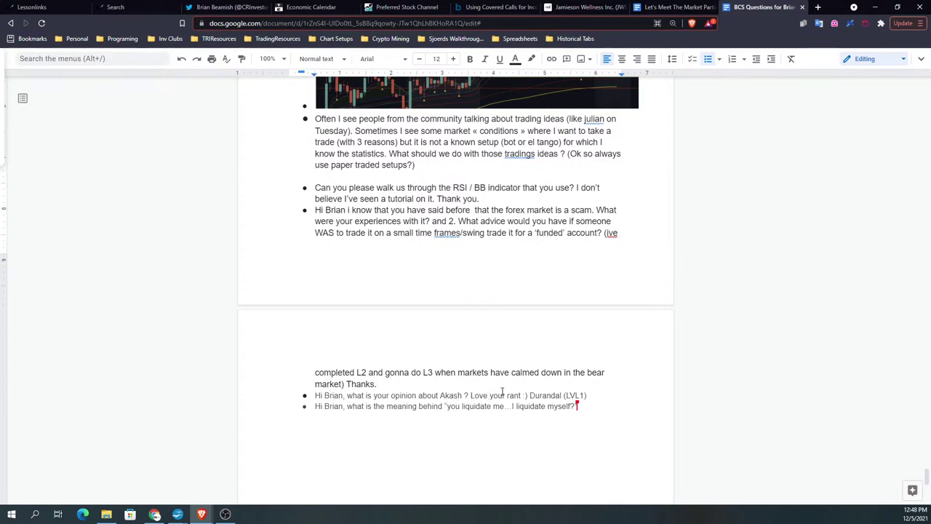
left_click(874, 7)
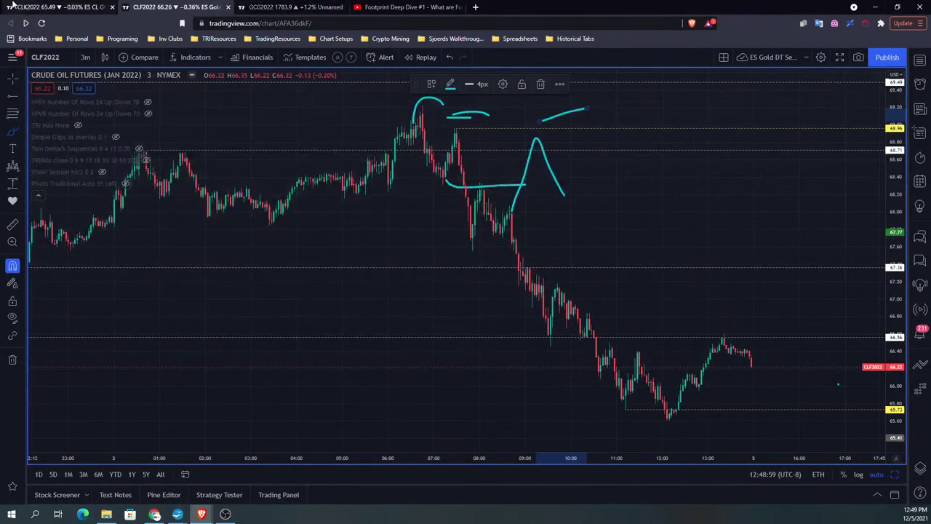
left_click(877, 7)
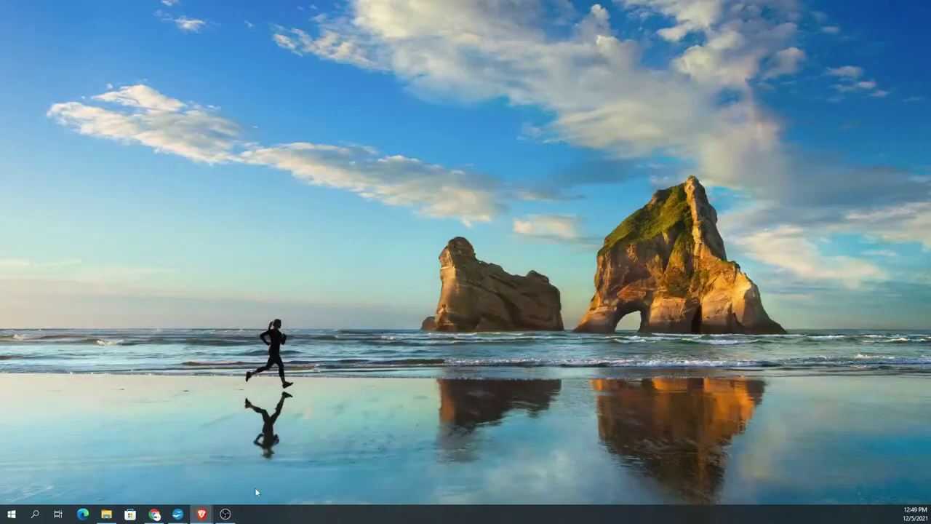
Step: Bring up the LUNAUSD chart window, check its BTCUSD charts and show the ATX daily chart
mouse_move(207, 514)
mouse_move(529, 469)
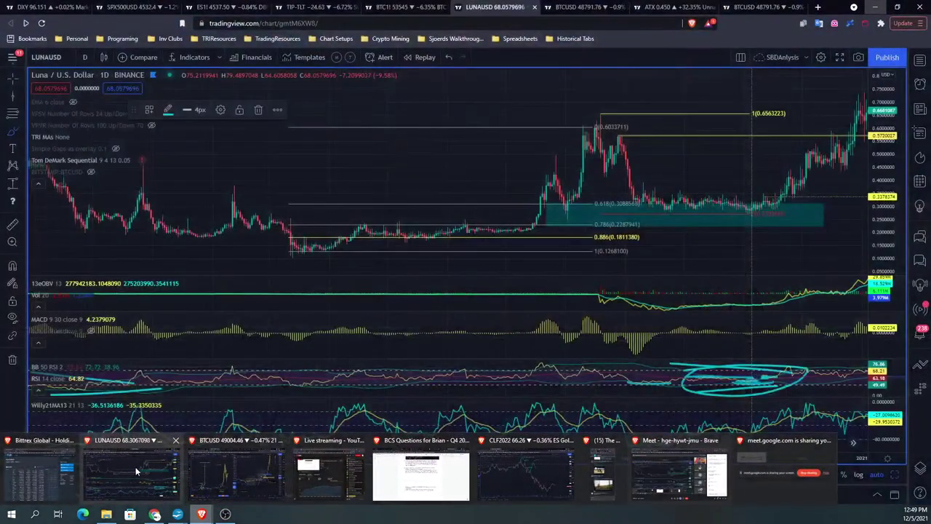
left_click(135, 466)
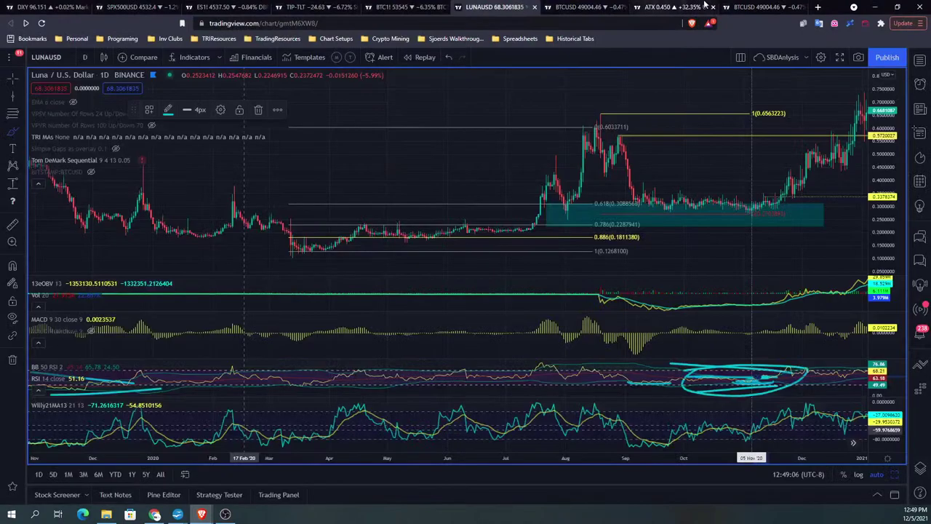
left_click(750, 7)
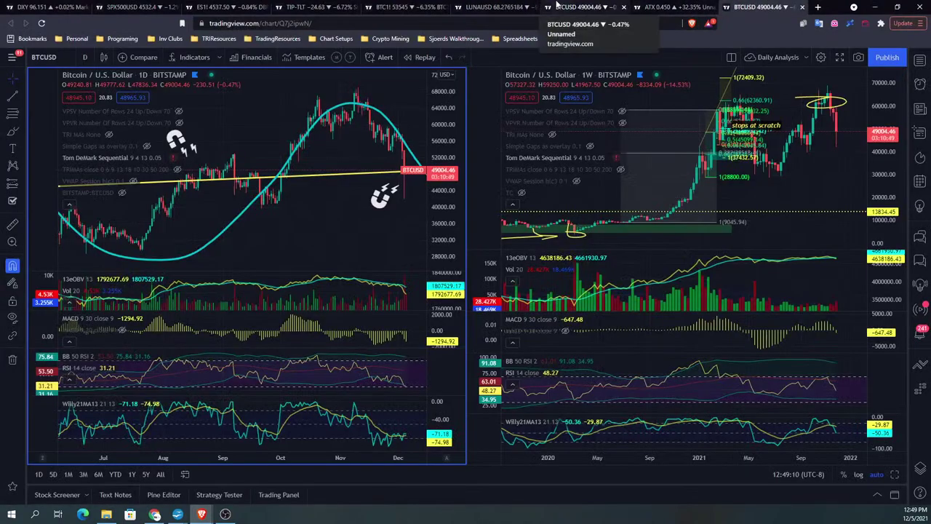
left_click(673, 8)
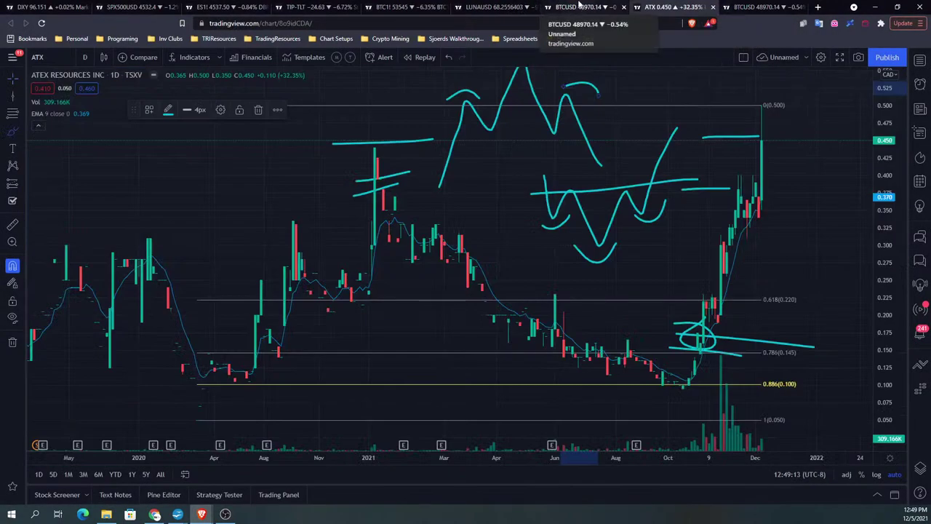
left_click(579, 7)
left_click(657, 6)
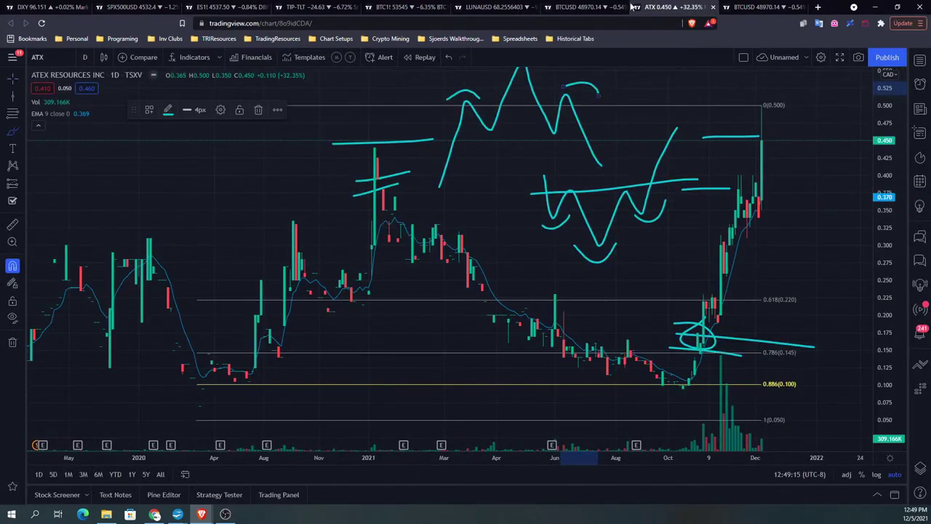